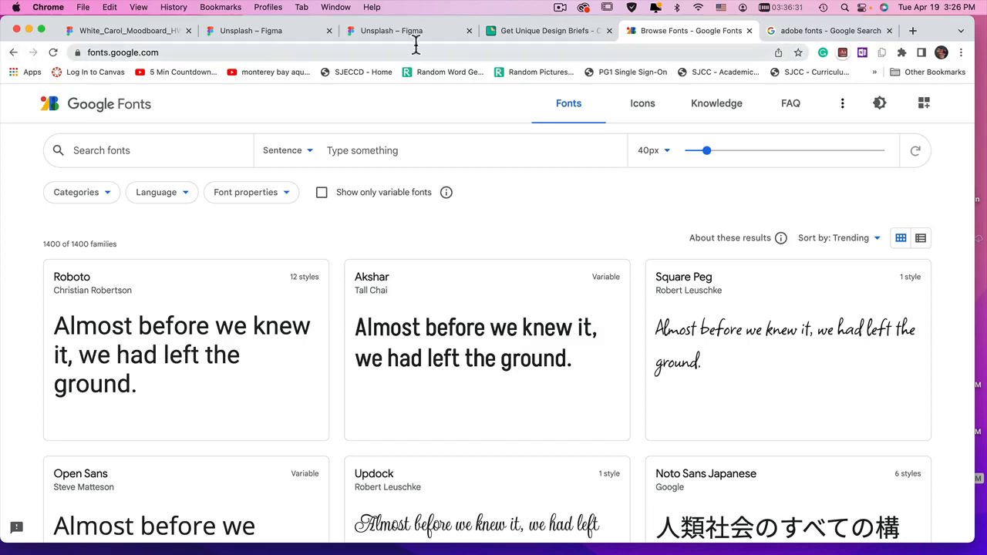
Browse the trending font families on Google Fonts, comparing their sample sentences.
{"action": "left_click", "coordinate": [825, 30]}
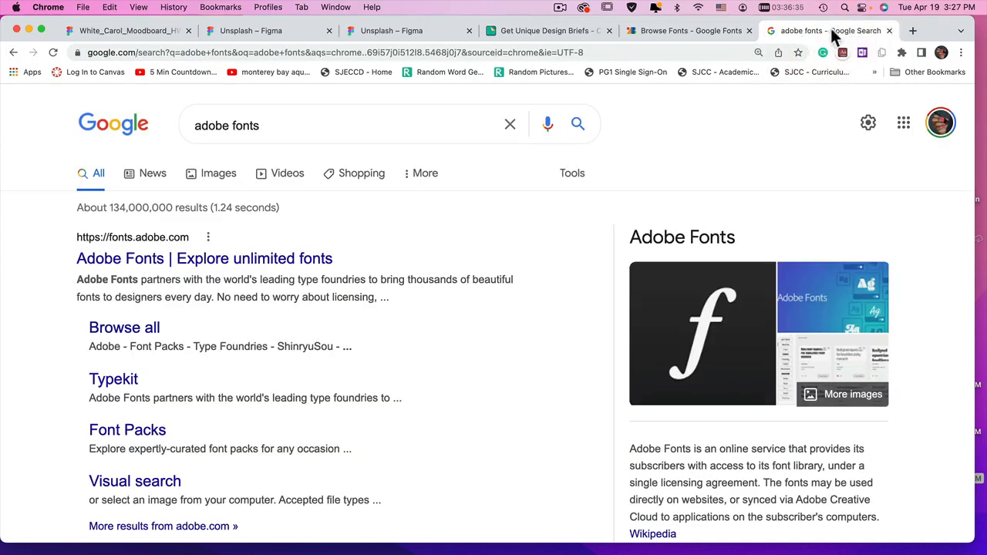
{"action": "left_click", "coordinate": [707, 30]}
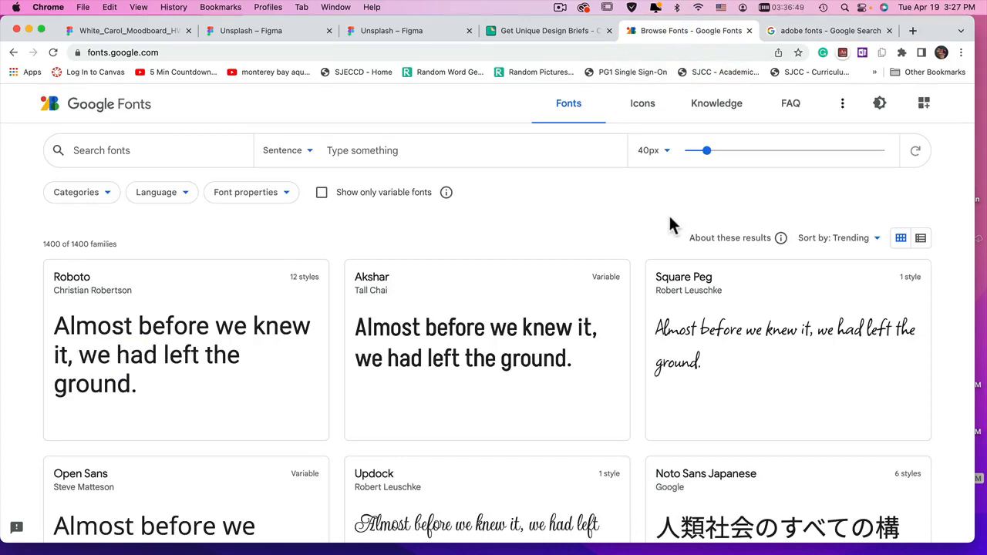
{"action": "scroll", "coordinate": [669, 214], "scroll_direction": "down", "scroll_amount": 4}
{"action": "scroll", "coordinate": [671, 222], "scroll_direction": "down", "scroll_amount": 10}
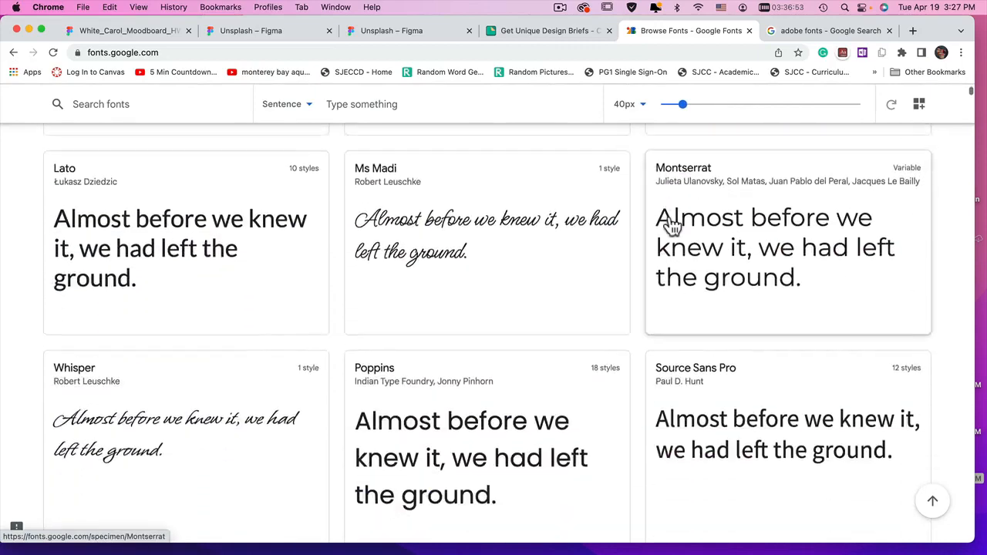
{"action": "scroll", "coordinate": [671, 220], "scroll_direction": "down", "scroll_amount": 7}
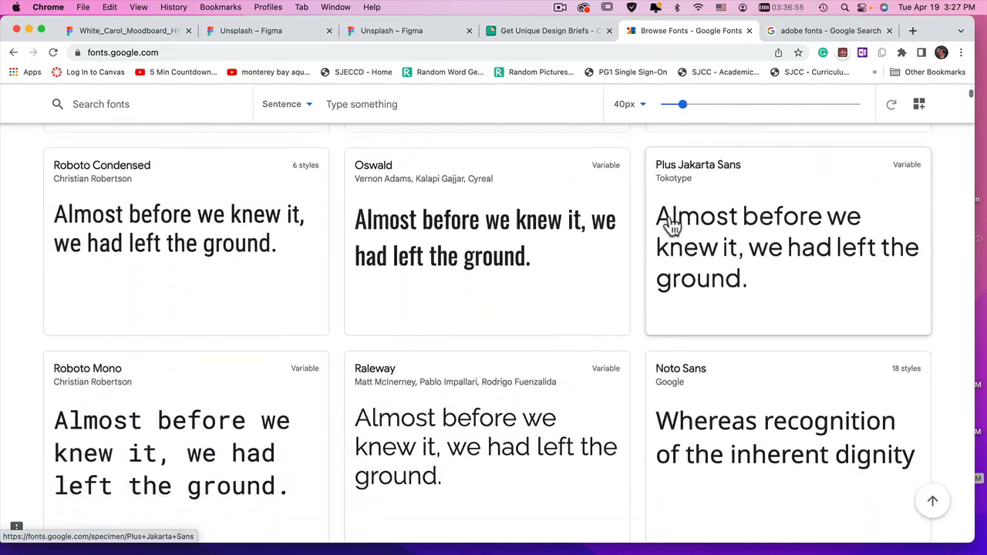
{"action": "scroll", "coordinate": [671, 225], "scroll_direction": "down", "scroll_amount": 5}
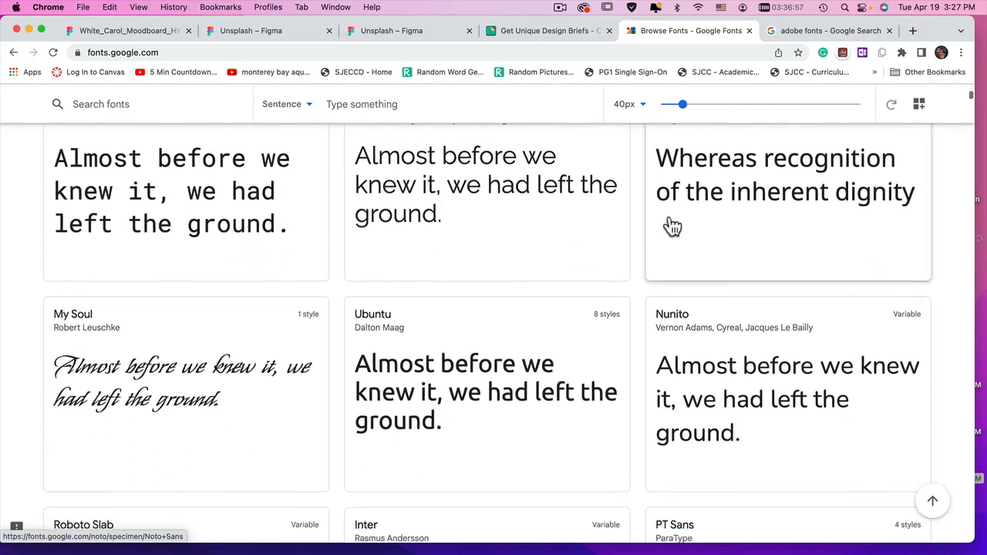
{"action": "scroll", "coordinate": [670, 224], "scroll_direction": "down", "scroll_amount": 2}
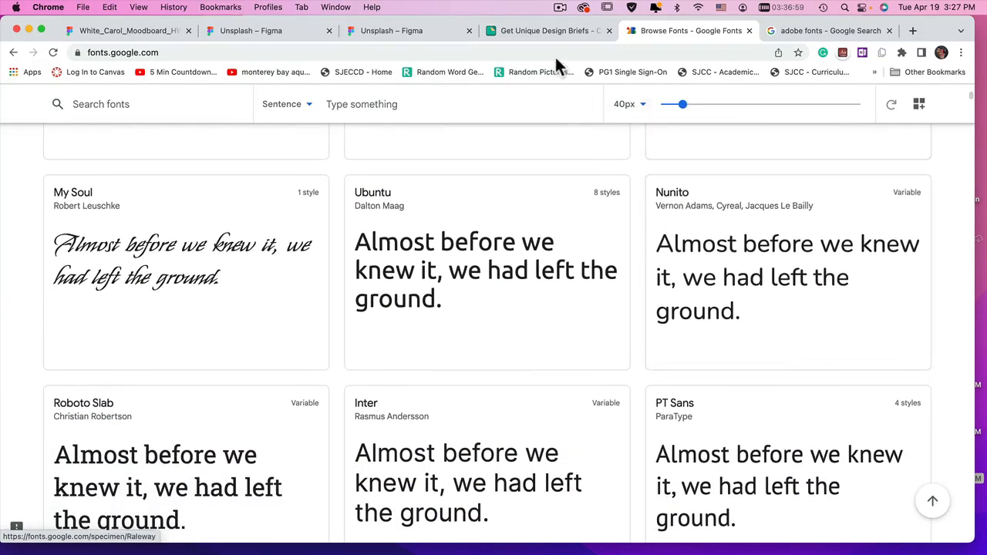
Switch to the Figma moodboard and resize the F'Adore title's text box to about 132 × 71 beside the description paragraph.
{"action": "left_click", "coordinate": [132, 29]}
{"action": "left_click", "coordinate": [461, 179]}
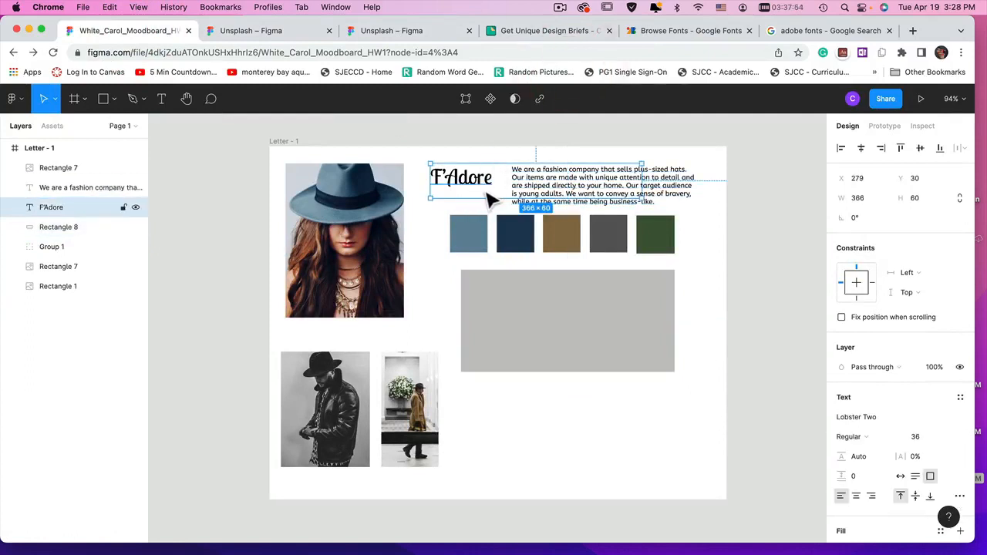
{"action": "left_click_drag", "start_coordinate": [486, 193], "coordinate": [488, 198]}
{"action": "left_click_drag", "start_coordinate": [694, 208], "coordinate": [502, 209]}
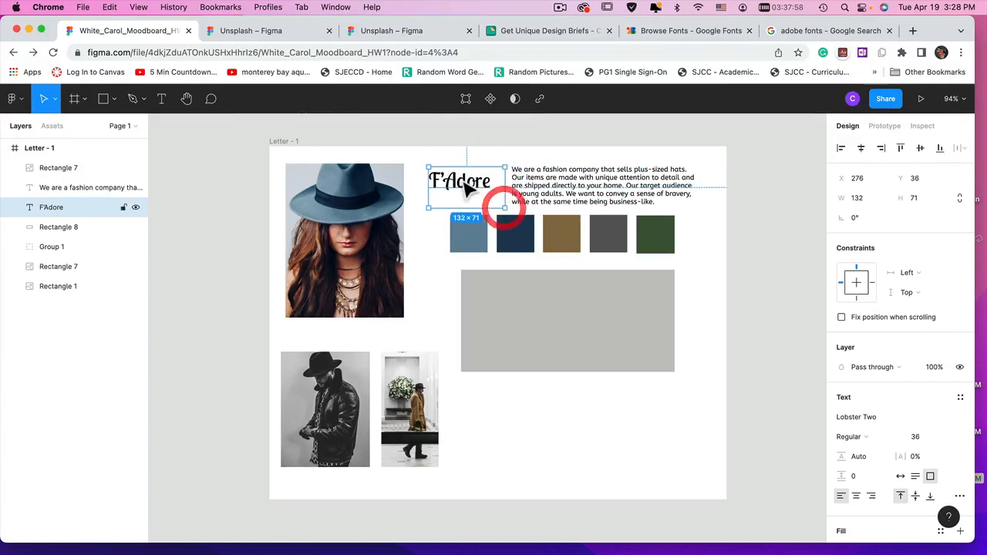
Check which fonts the F'Adore title and the company description paragraph use by selecting their text.
{"action": "double_click", "coordinate": [459, 178]}
{"action": "left_click", "coordinate": [470, 184]}
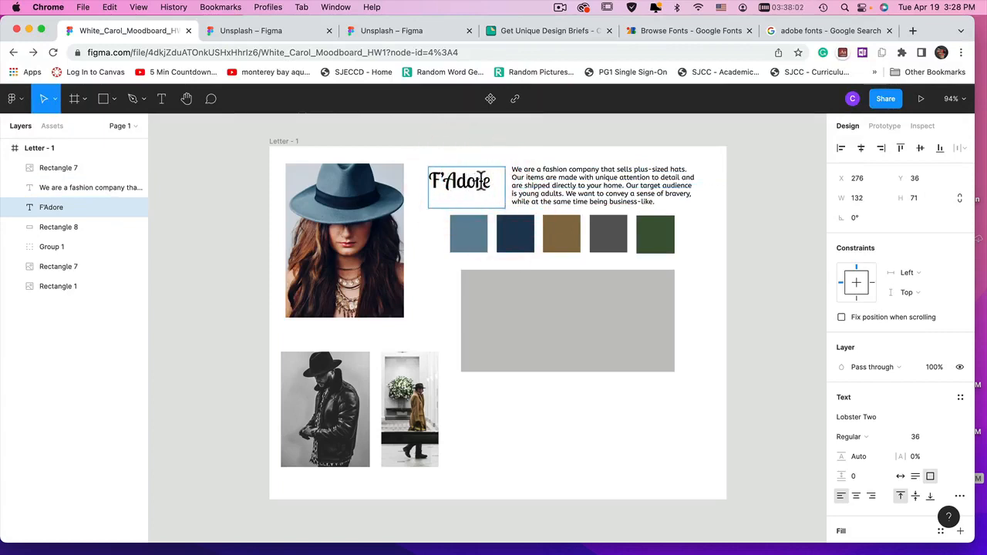
{"action": "left_click", "coordinate": [568, 180]}
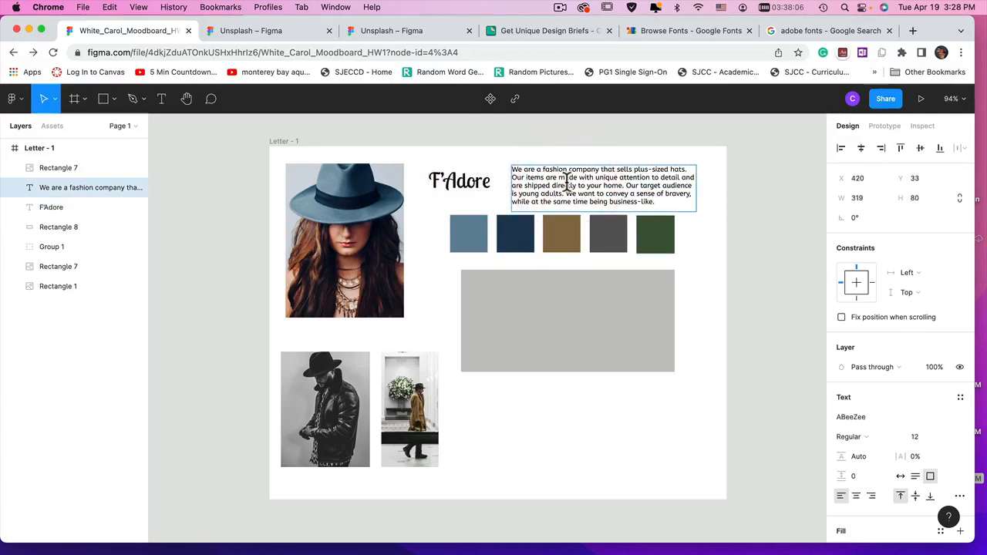
{"action": "left_click", "coordinate": [463, 180]}
{"action": "left_click", "coordinate": [467, 181]}
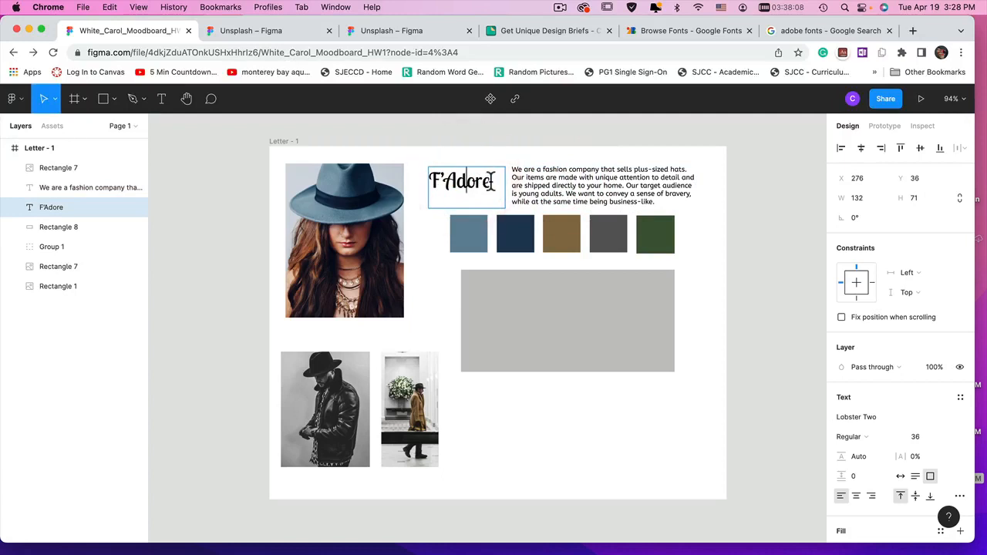
{"action": "left_click_drag", "start_coordinate": [491, 182], "coordinate": [432, 183]}
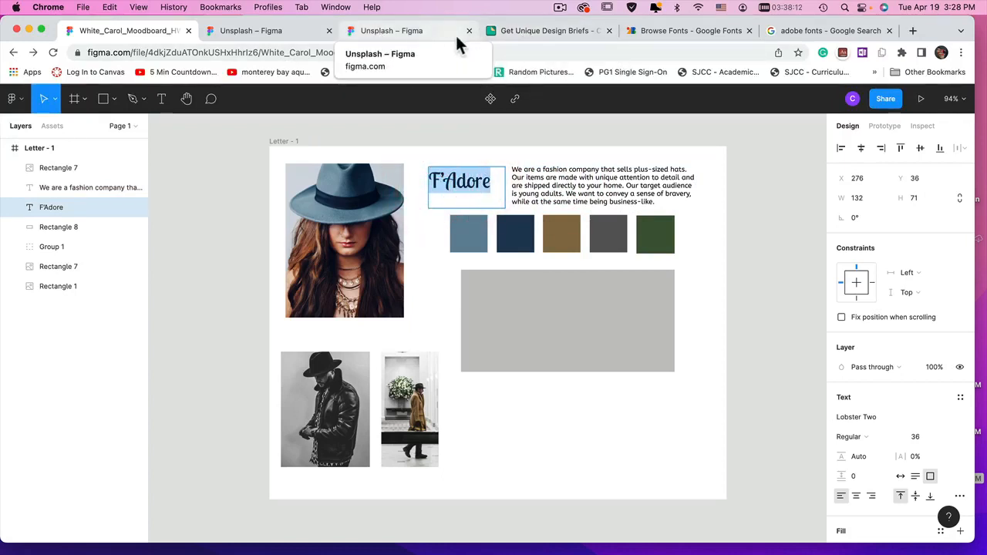
Switch to Google Fonts, search for "lob" and open the Lobster Two family page.
{"action": "left_click", "coordinate": [705, 35]}
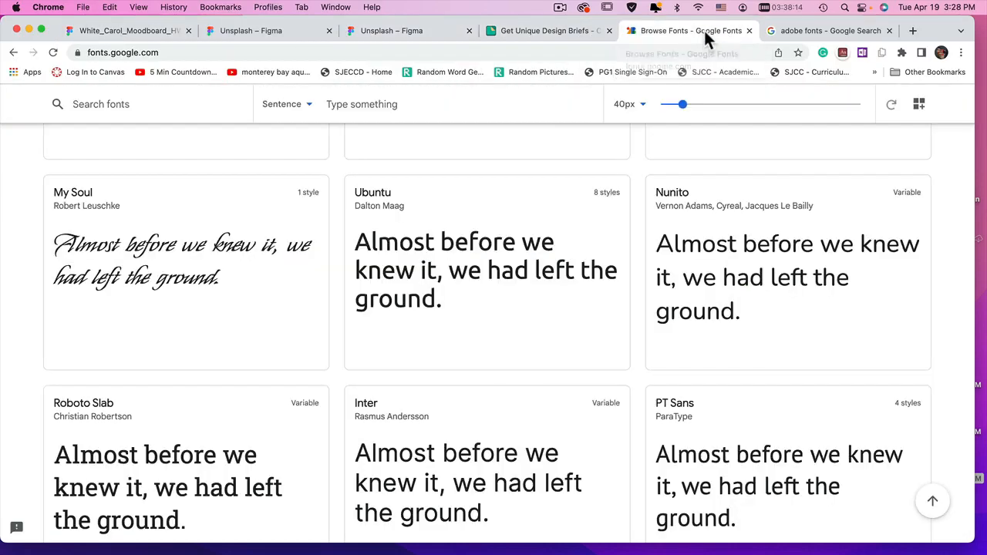
{"action": "scroll", "coordinate": [539, 125], "scroll_direction": "up", "scroll_amount": 10}
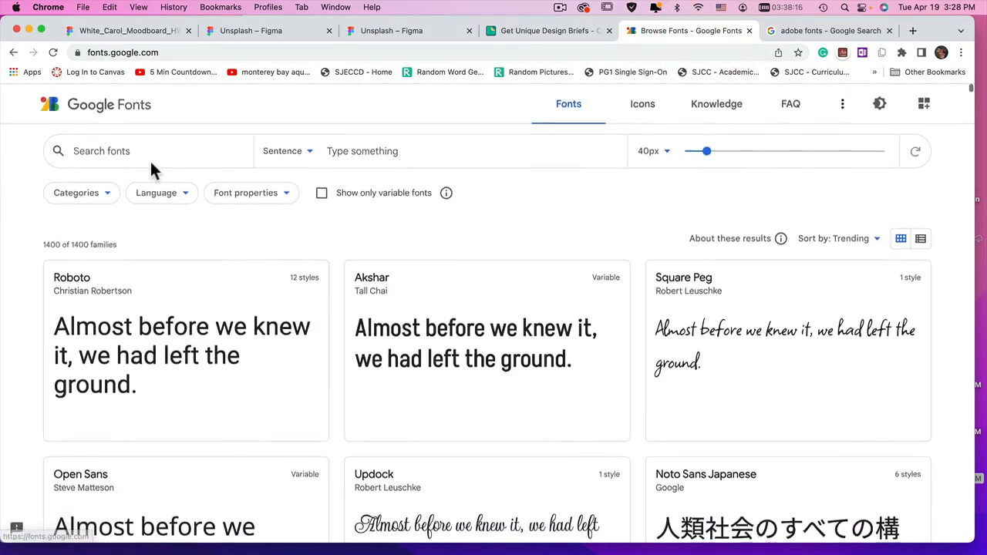
{"action": "left_click", "coordinate": [145, 146]}
{"action": "type", "text": "lob"}
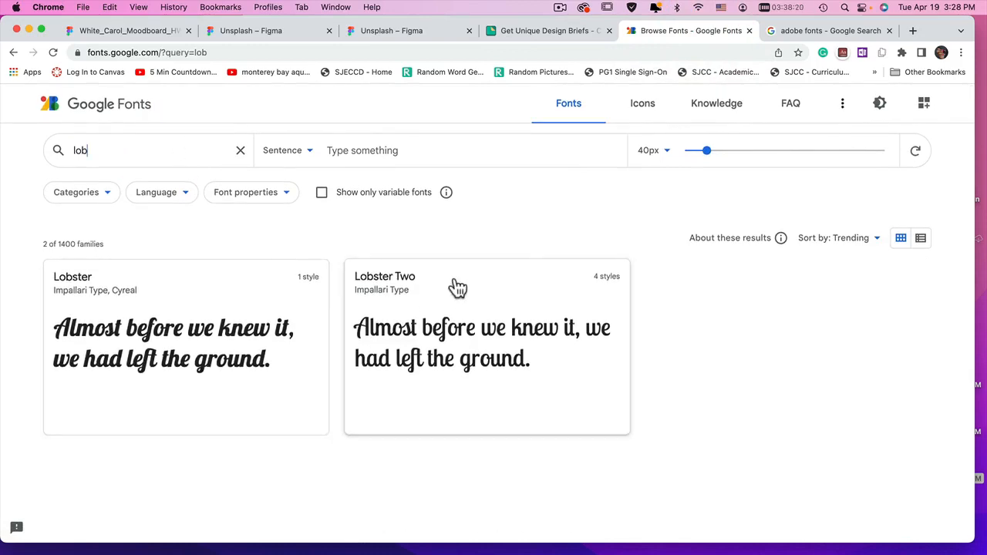
{"action": "left_click", "coordinate": [521, 303]}
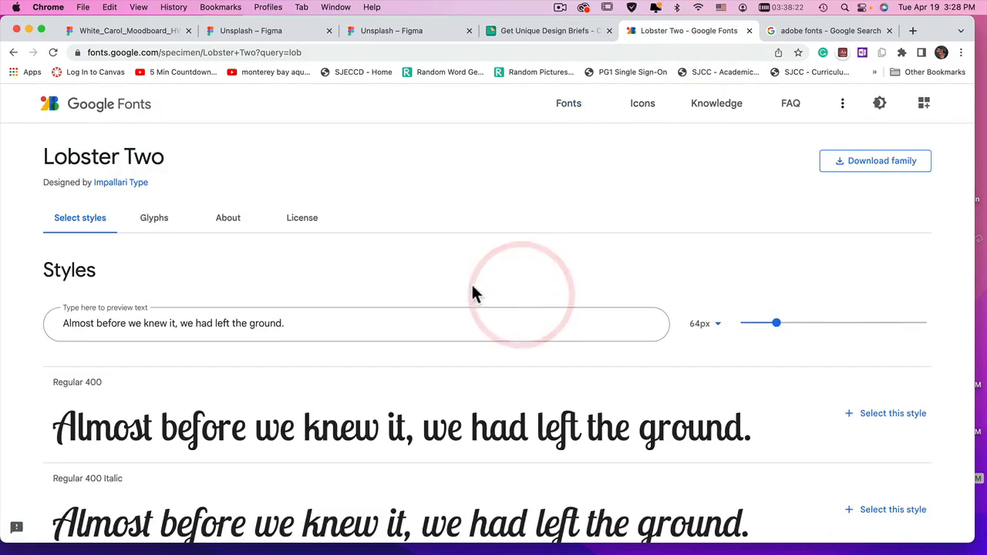
Examine the regular, italic and bold style samples of Lobster Two.
{"action": "scroll", "coordinate": [486, 278], "scroll_direction": "down", "scroll_amount": 5}
{"action": "scroll", "coordinate": [486, 278], "scroll_direction": "down", "scroll_amount": 3}
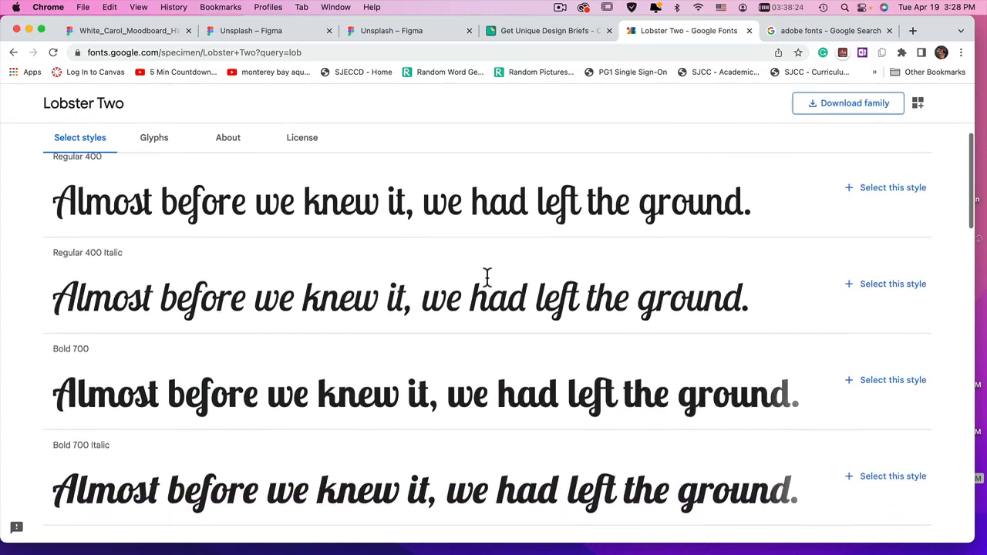
{"action": "scroll", "coordinate": [486, 279], "scroll_direction": "down", "scroll_amount": 1}
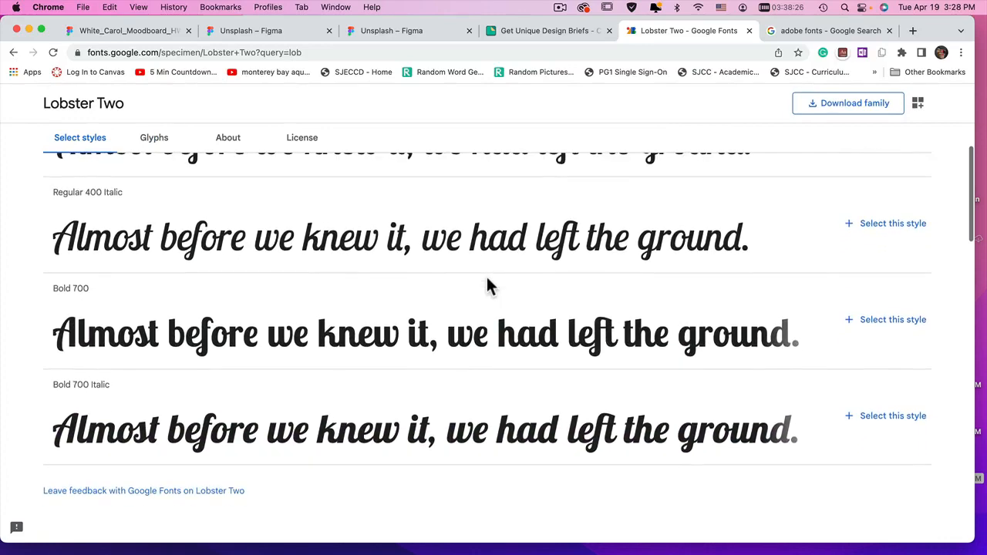
{"action": "scroll", "coordinate": [486, 282], "scroll_direction": "up", "scroll_amount": 1}
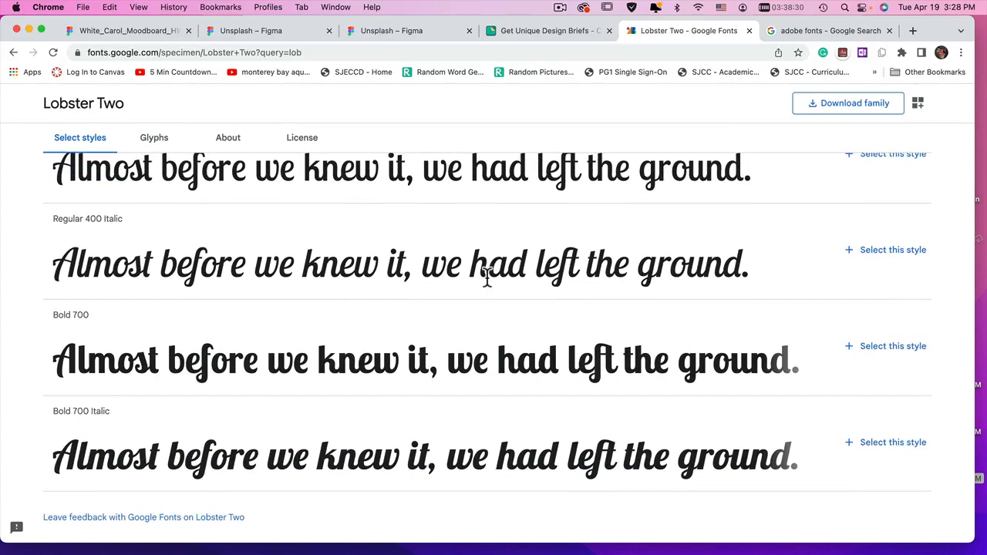
{"action": "scroll", "coordinate": [486, 279], "scroll_direction": "up", "scroll_amount": 6}
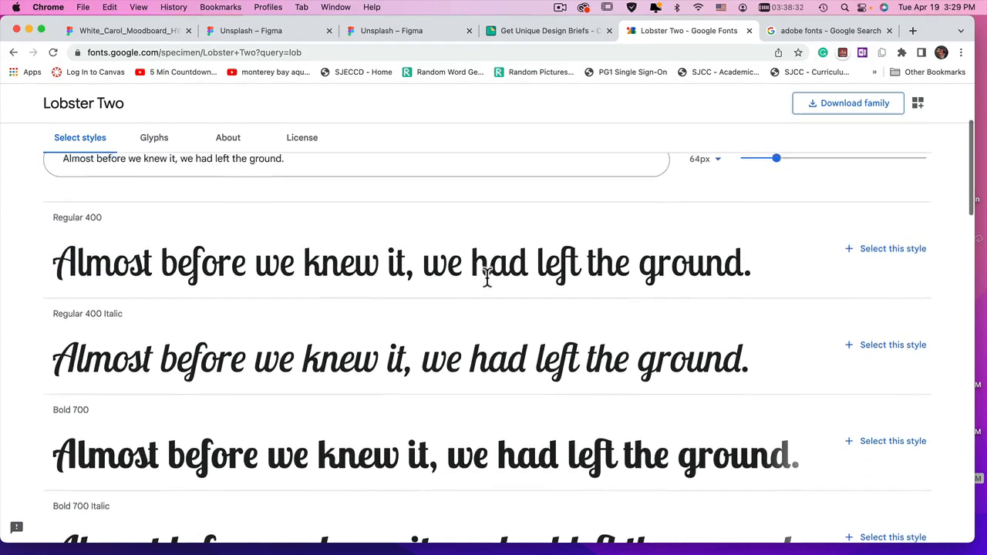
{"action": "left_click_drag", "start_coordinate": [365, 246], "coordinate": [64, 244]}
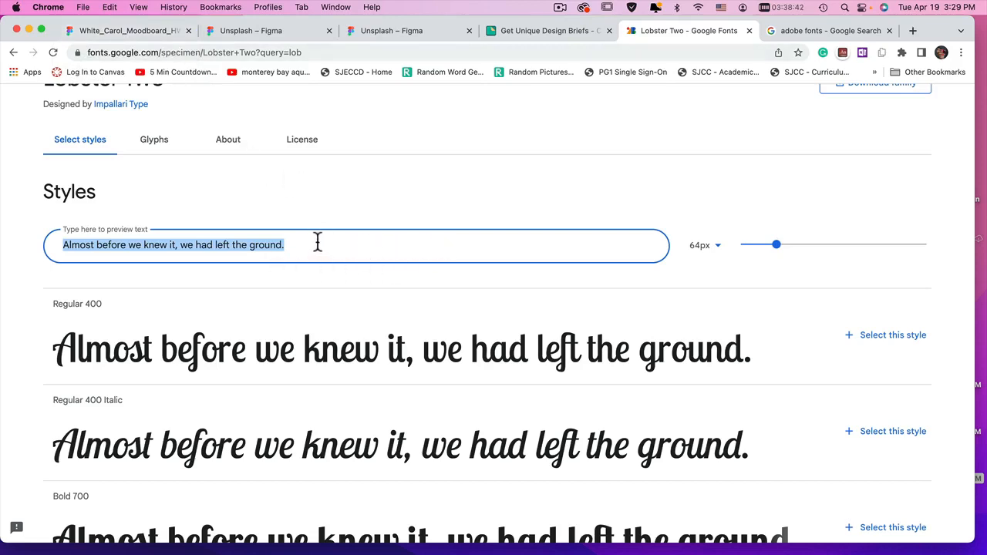
{"action": "type", "text": "F"}
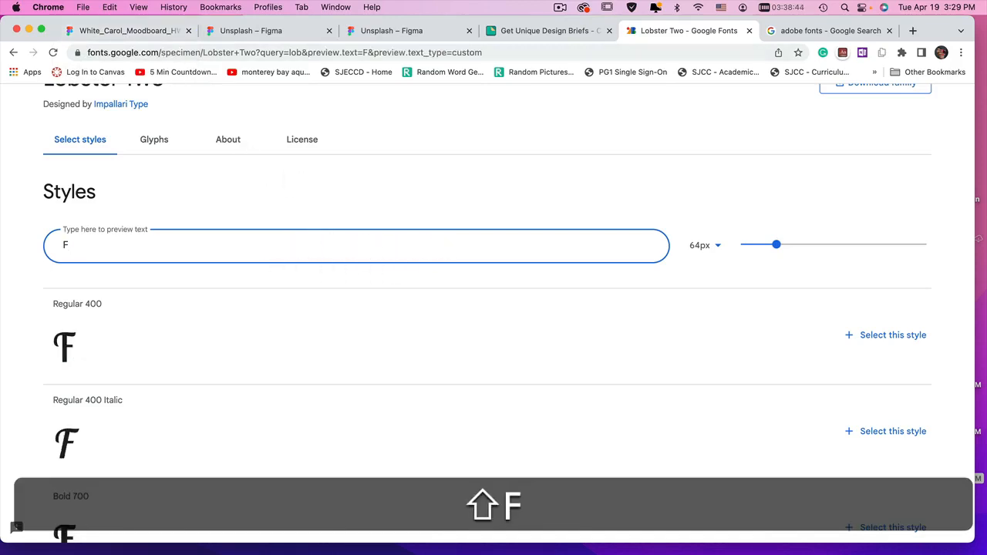
{"action": "type", "text": "do"}
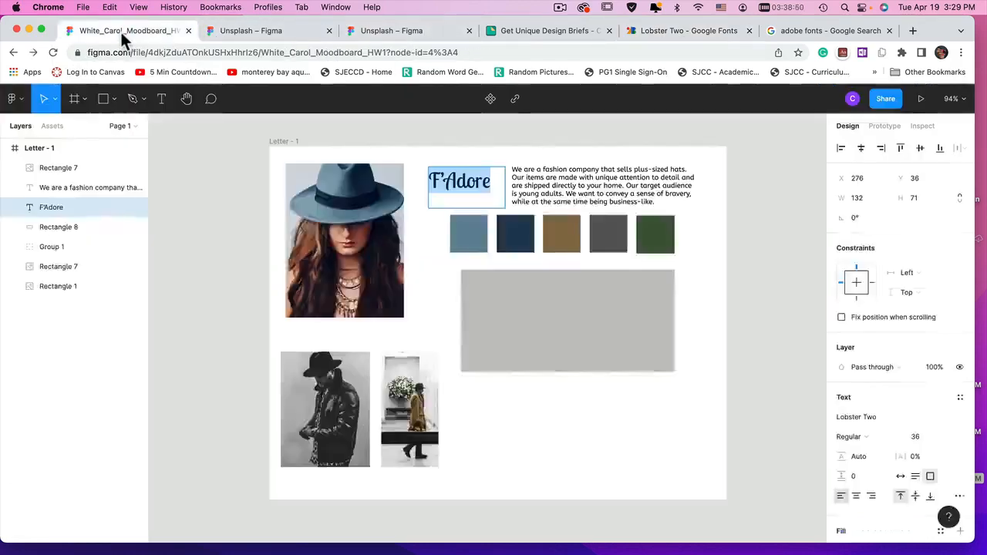
Copy the F'Adore title from the Figma moodboard and paste it as the Lobster Two preview text in Google Fonts.
{"action": "left_click", "coordinate": [123, 33]}
{"action": "double_click", "coordinate": [459, 180]}
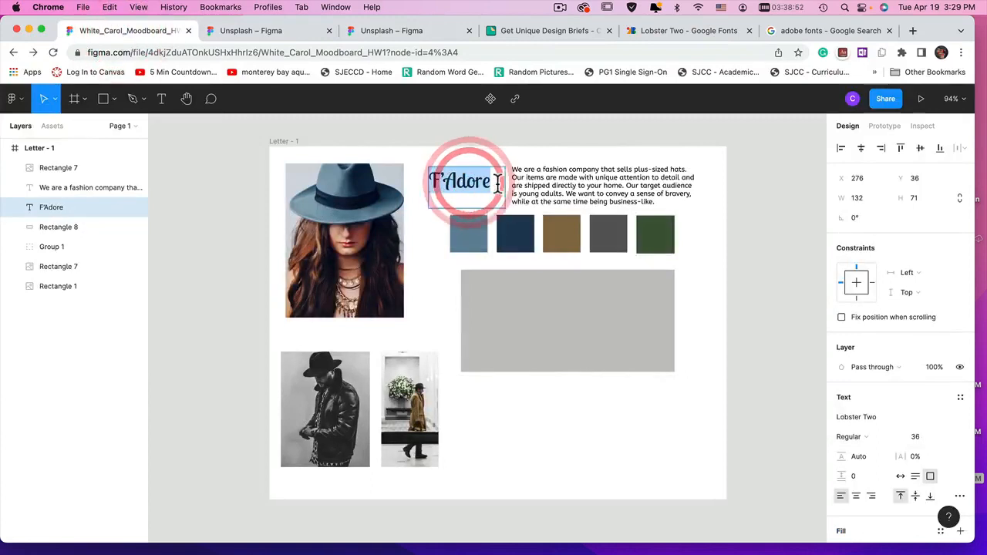
{"action": "key", "text": "super+c"}
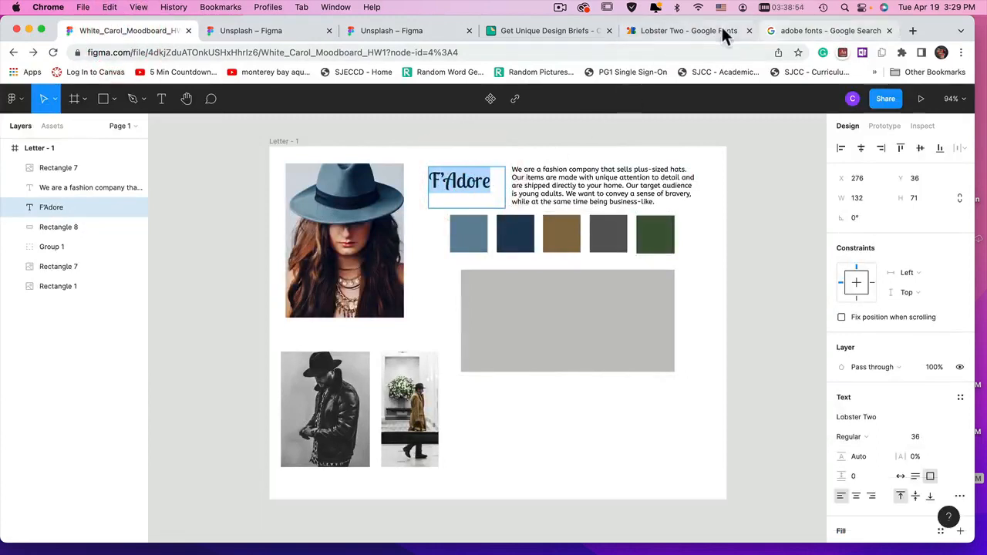
{"action": "left_click", "coordinate": [686, 32]}
{"action": "double_click", "coordinate": [55, 250]}
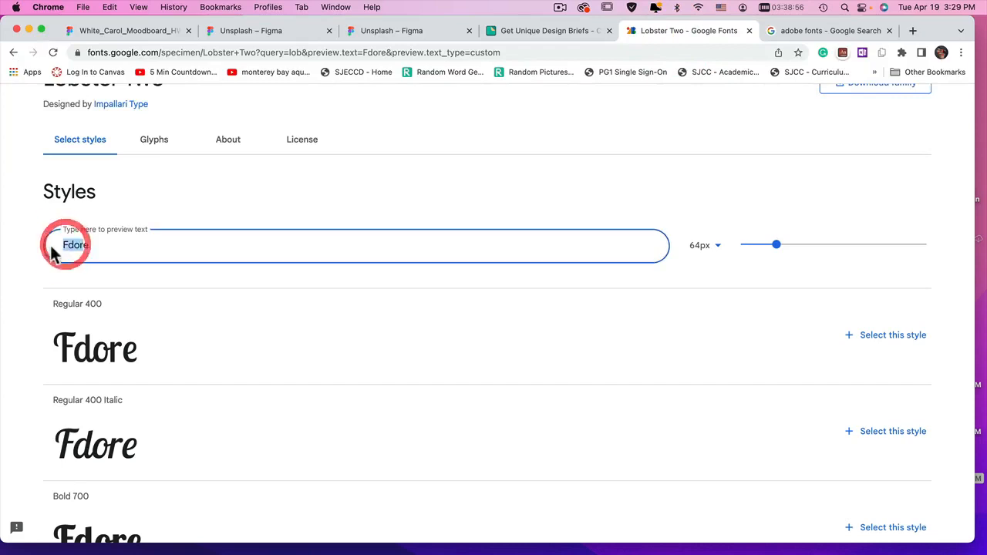
{"action": "key", "text": "super+v"}
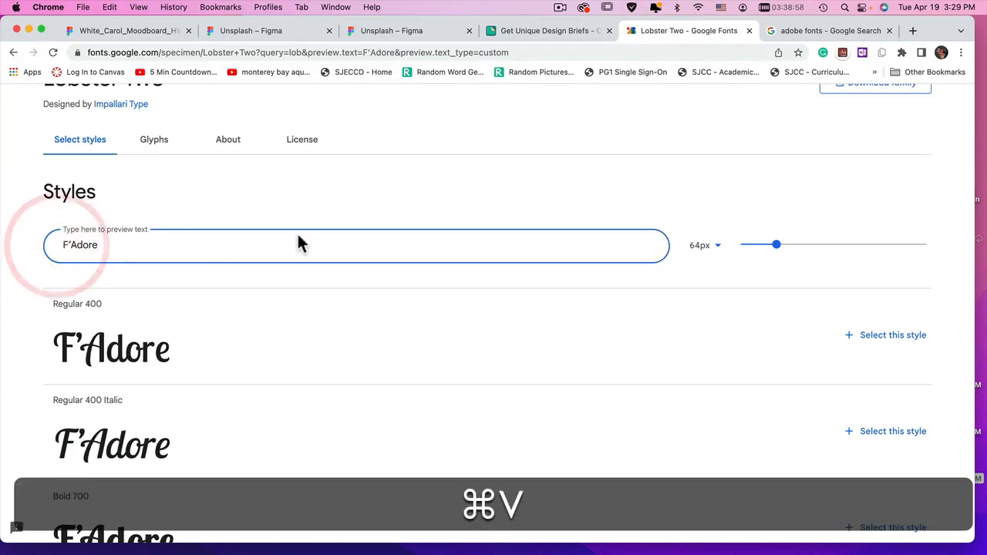
Review the F'Adore previews in each Lobster Two style, the sample glyphs and the information about the font.
{"action": "scroll", "coordinate": [308, 273], "scroll_direction": "down", "scroll_amount": 5}
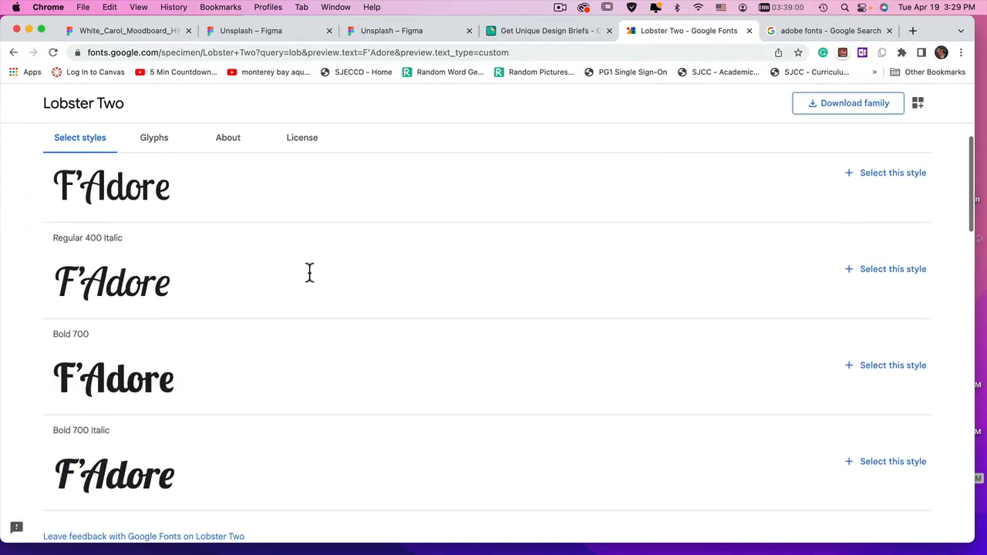
{"action": "scroll", "coordinate": [309, 273], "scroll_direction": "down", "scroll_amount": 2}
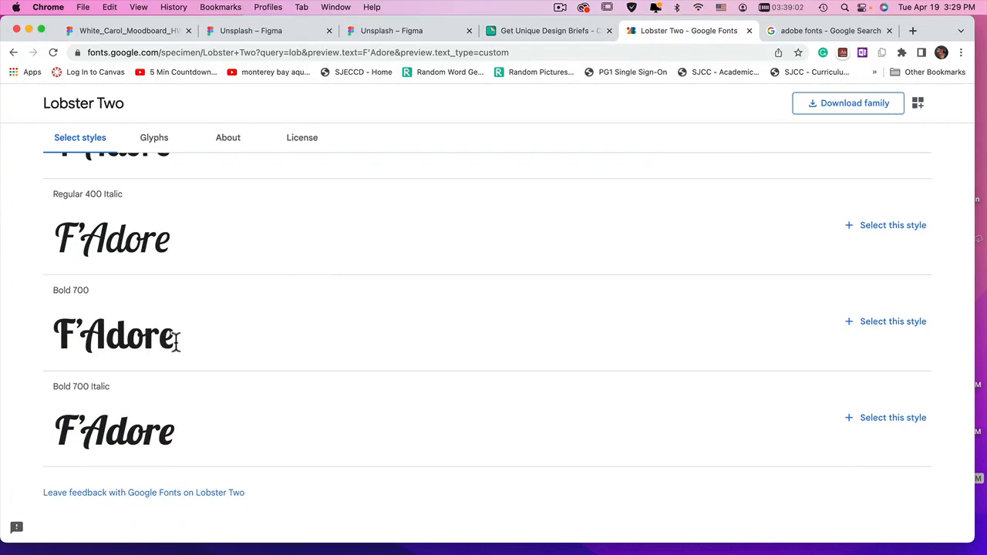
{"action": "scroll", "coordinate": [154, 363], "scroll_direction": "down", "scroll_amount": 3}
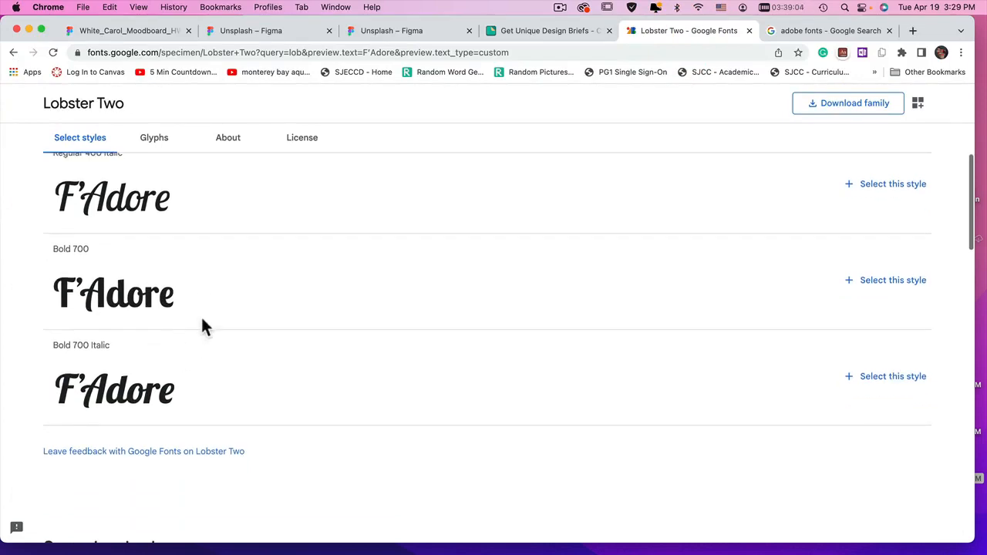
{"action": "scroll", "coordinate": [212, 302], "scroll_direction": "down", "scroll_amount": 7}
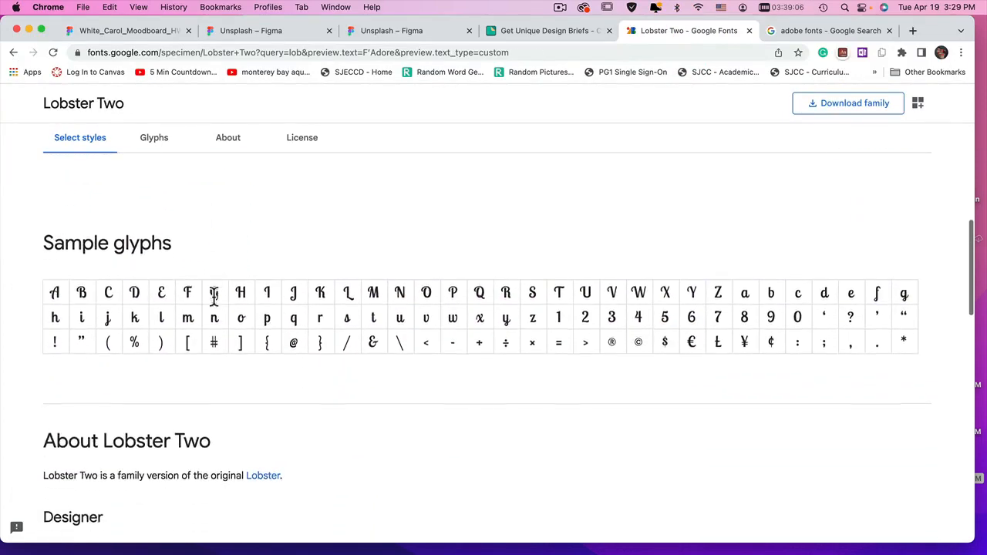
{"action": "scroll", "coordinate": [216, 291], "scroll_direction": "down", "scroll_amount": 1}
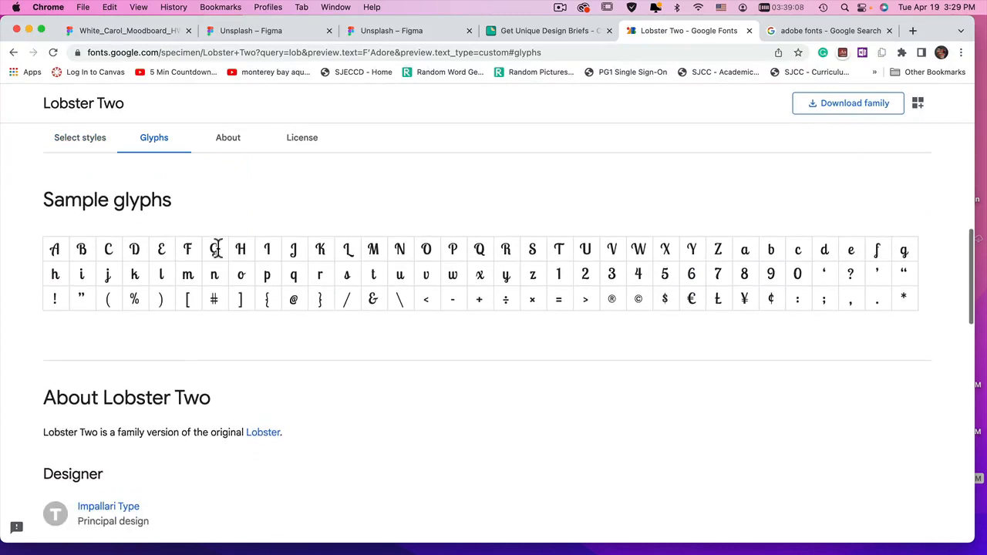
{"action": "scroll", "coordinate": [218, 247], "scroll_direction": "up", "scroll_amount": 15}
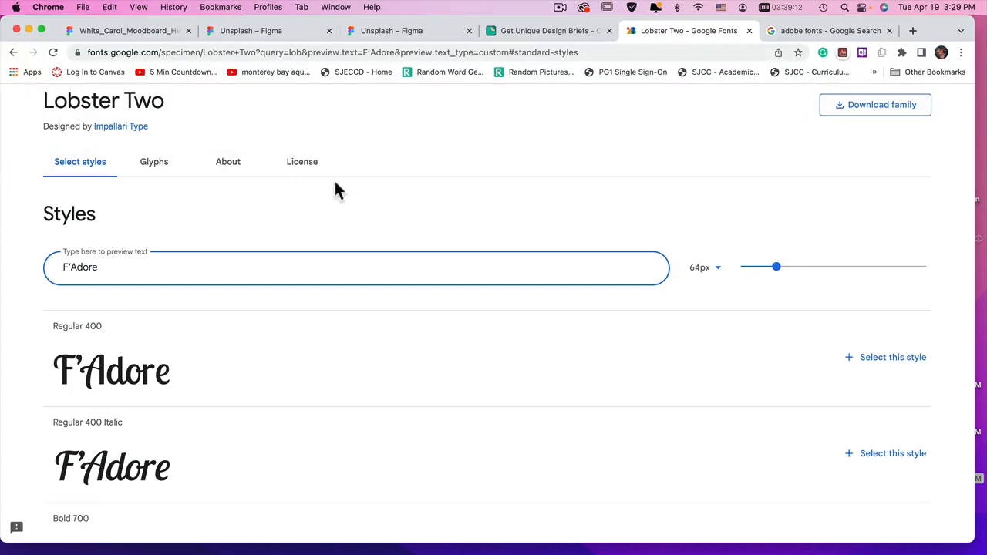
{"action": "left_click", "coordinate": [159, 163]}
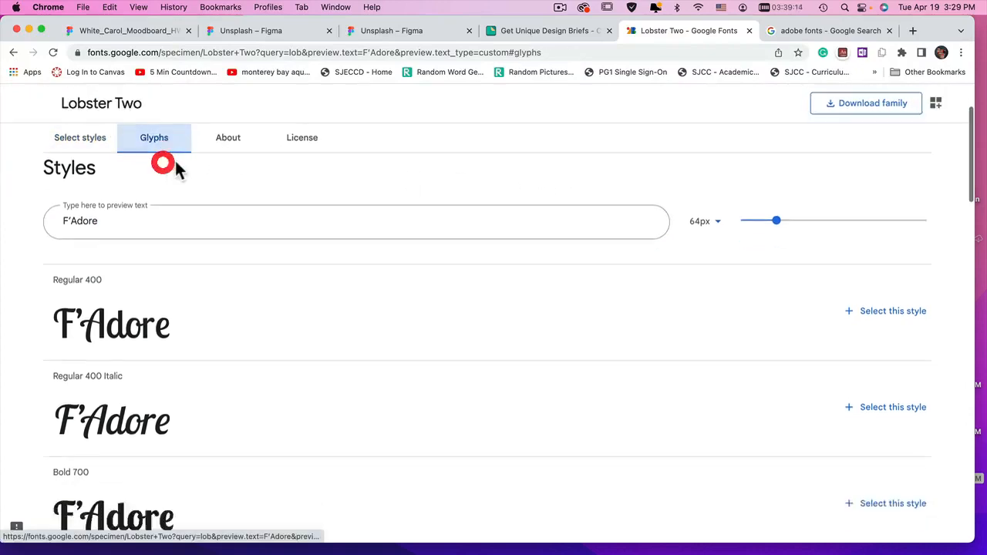
{"action": "left_click", "coordinate": [240, 148]}
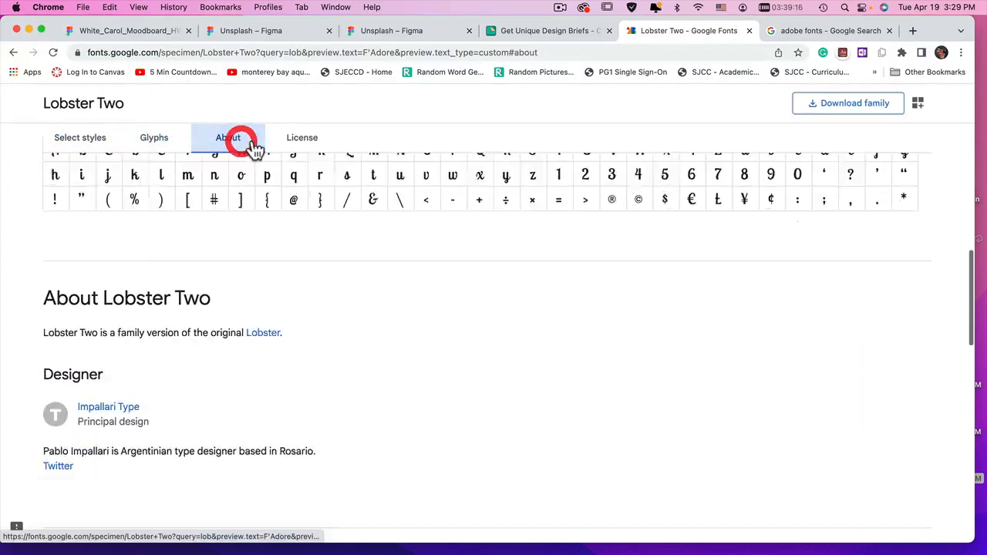
Read the Lobster Two license terms, return to the style previews and select the F'Adore preview text.
{"action": "left_click", "coordinate": [297, 147]}
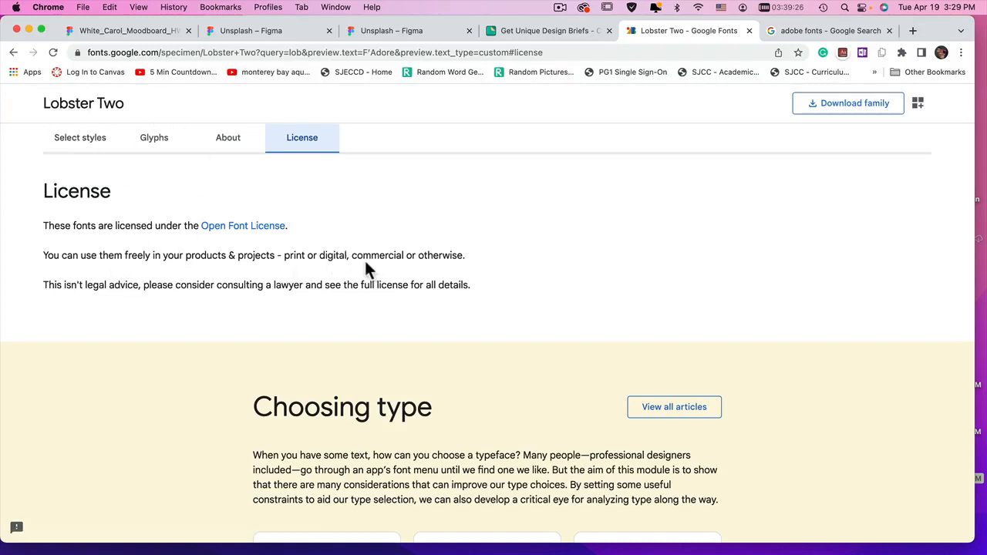
{"action": "left_click", "coordinate": [96, 146]}
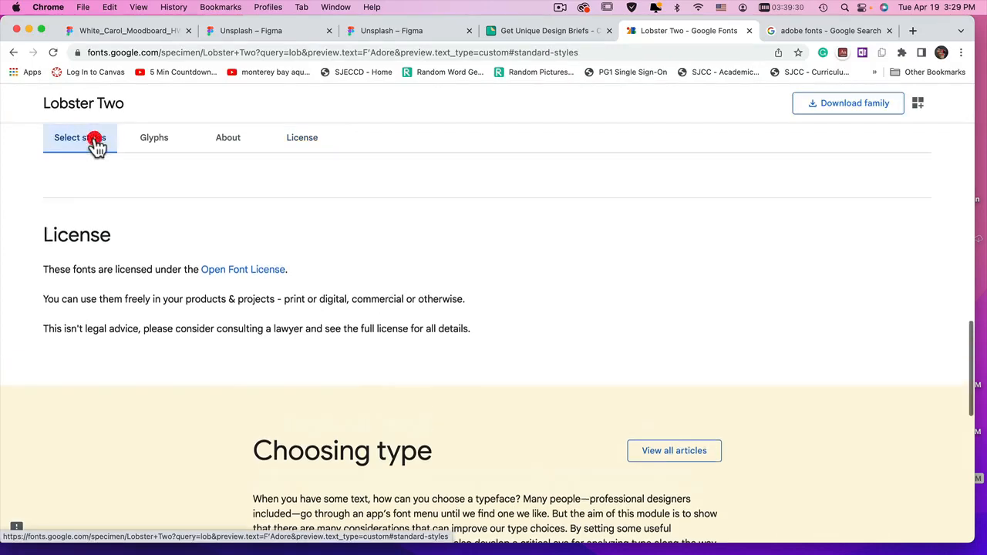
{"action": "scroll", "coordinate": [963, 115], "scroll_direction": "up", "scroll_amount": 2}
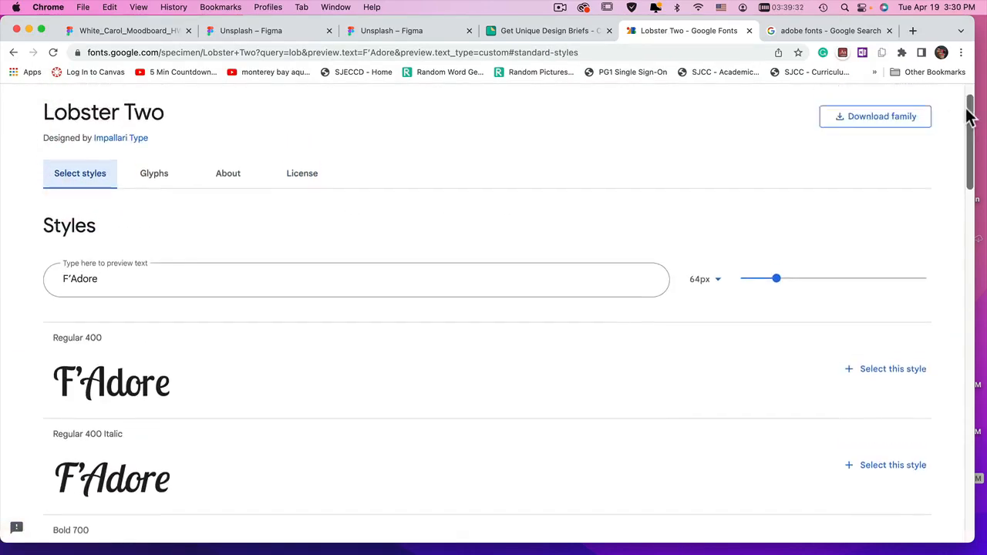
{"action": "scroll", "coordinate": [855, 166], "scroll_direction": "up", "scroll_amount": 1}
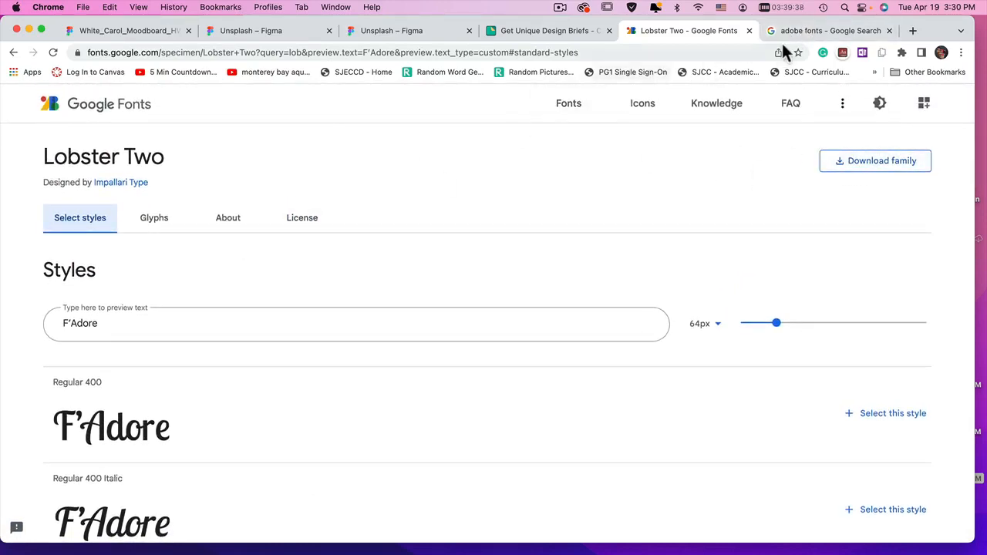
{"action": "left_click", "coordinate": [370, 323]}
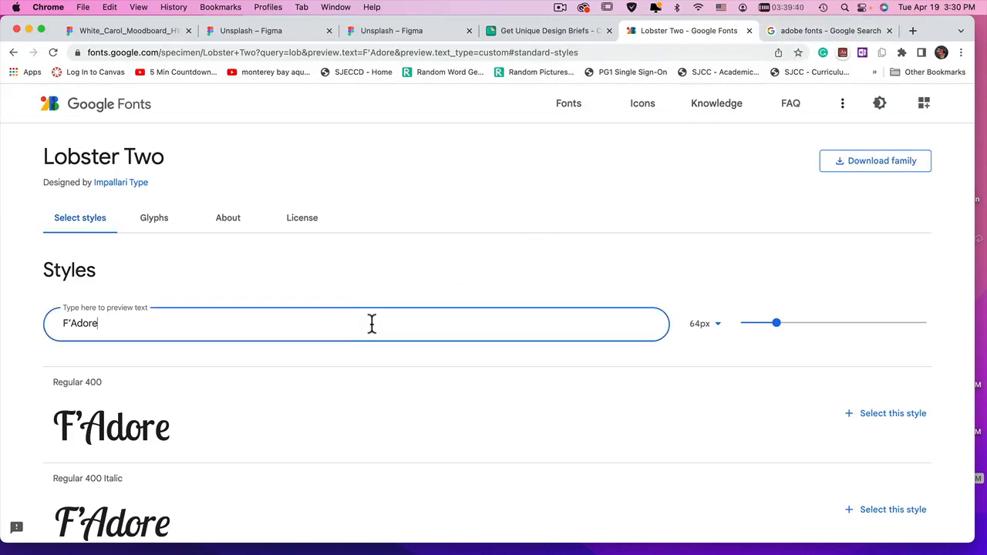
{"action": "double_click", "coordinate": [376, 324]}
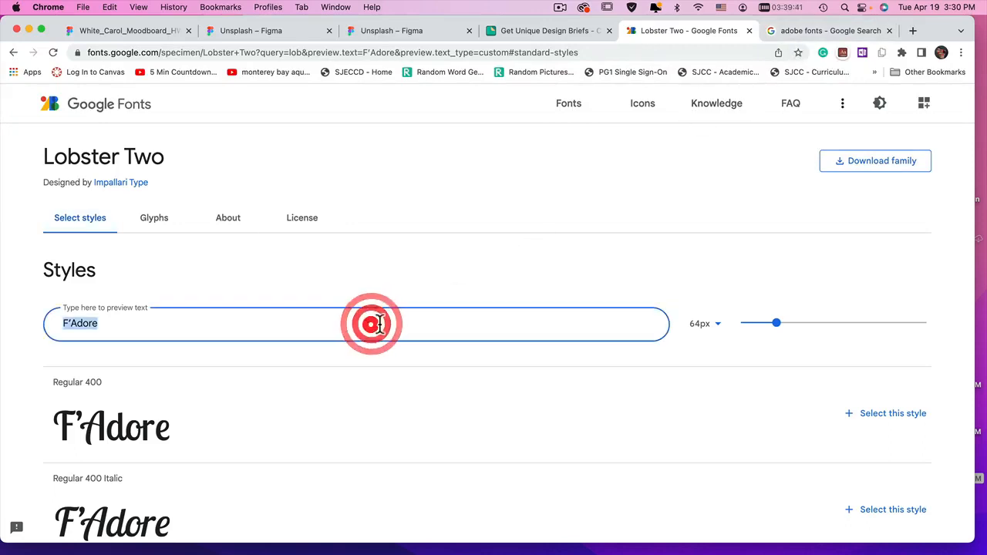
Open the Adobe Fonts site from the Google search results and review its Creative Cloud and free Adobe ID access options.
{"action": "left_click", "coordinate": [819, 31]}
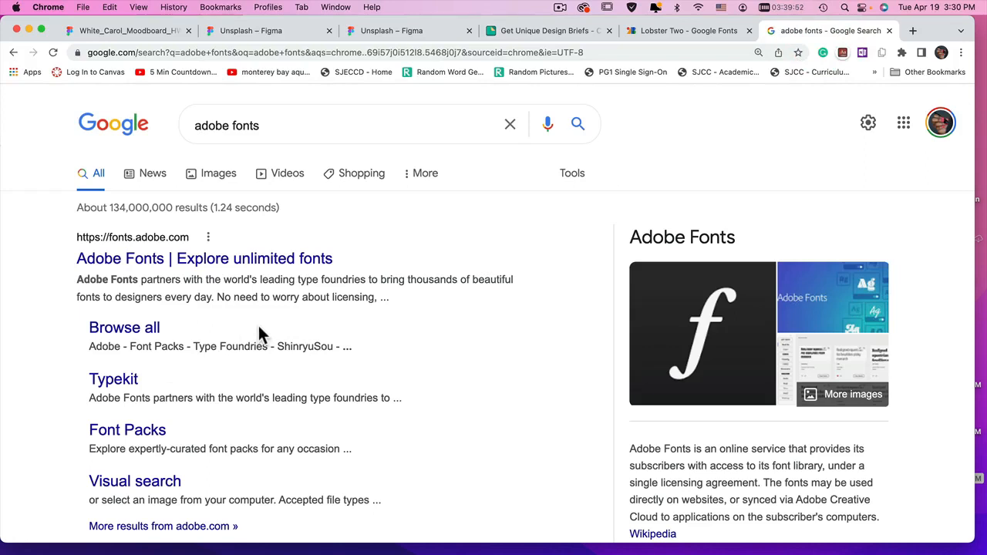
{"action": "left_click", "coordinate": [243, 261]}
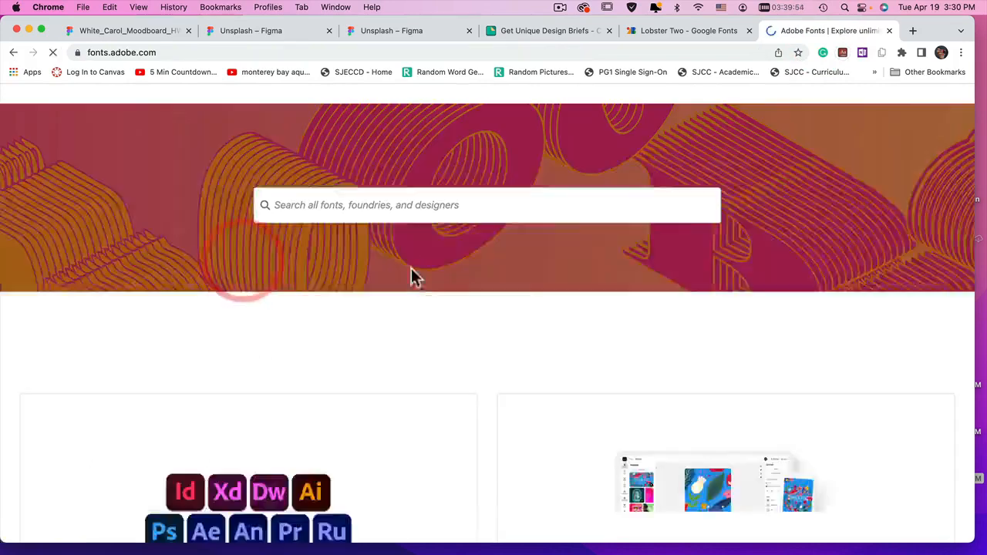
{"action": "scroll", "coordinate": [513, 326], "scroll_direction": "down", "scroll_amount": 5}
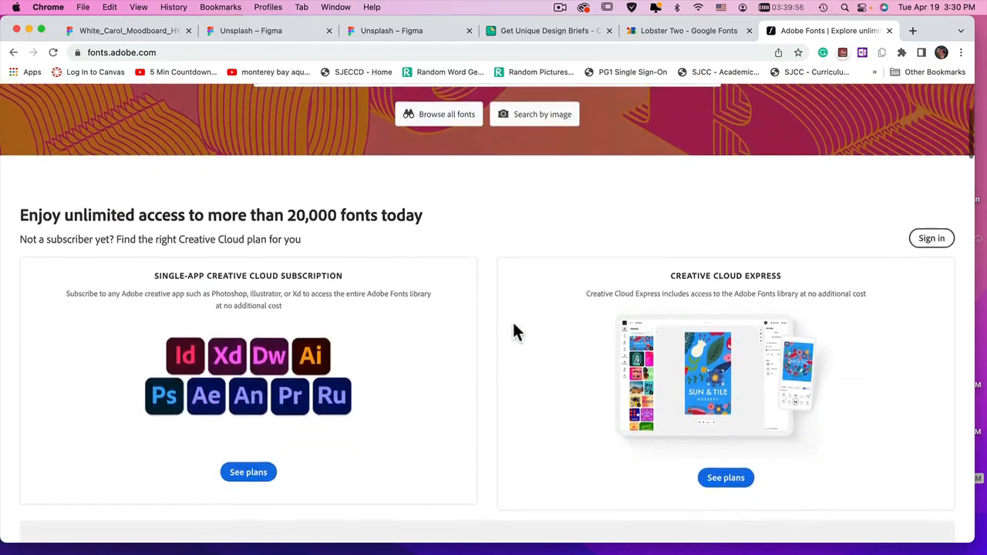
{"action": "scroll", "coordinate": [515, 331], "scroll_direction": "down", "scroll_amount": 1}
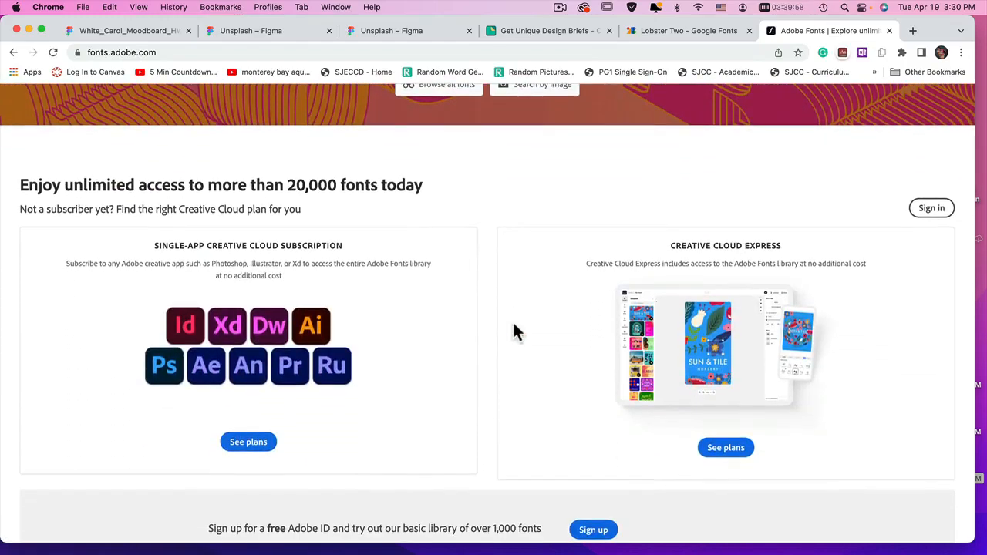
{"action": "scroll", "coordinate": [514, 324], "scroll_direction": "down", "scroll_amount": 2}
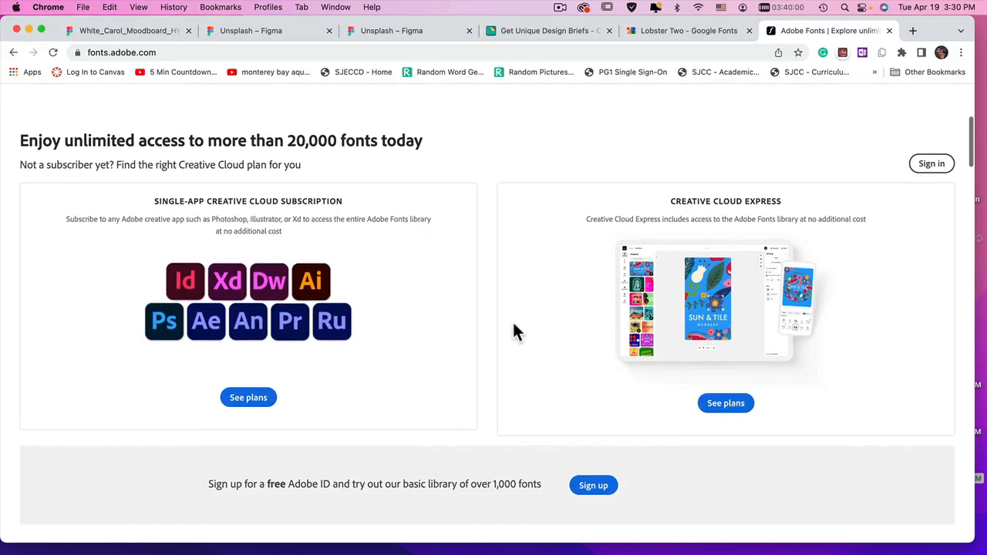
Look through the Adobe Fonts home page's featured samples, visual search, closer look, and fonts grouped by tags and classifications.
{"action": "scroll", "coordinate": [515, 331], "scroll_direction": "down", "scroll_amount": 6}
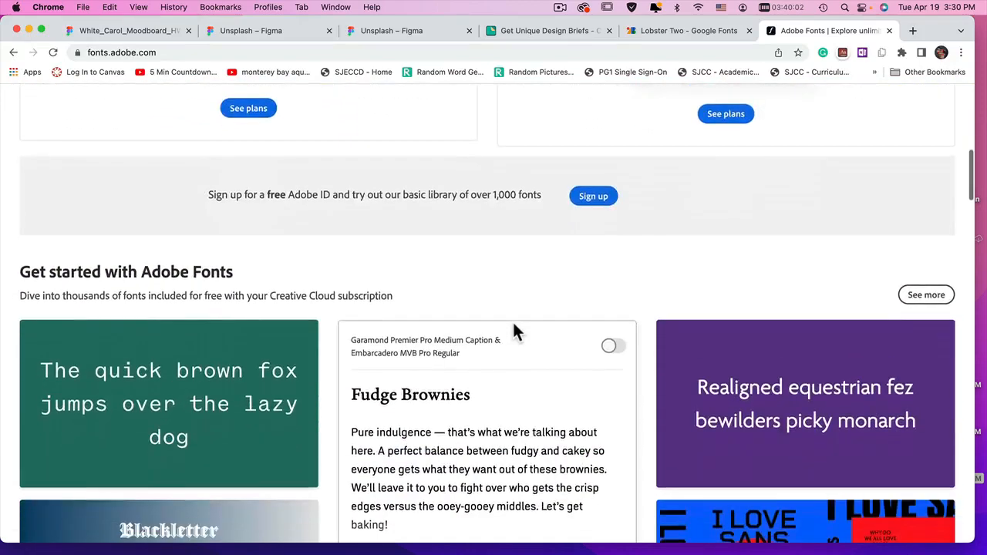
{"action": "scroll", "coordinate": [515, 332], "scroll_direction": "down", "scroll_amount": 4}
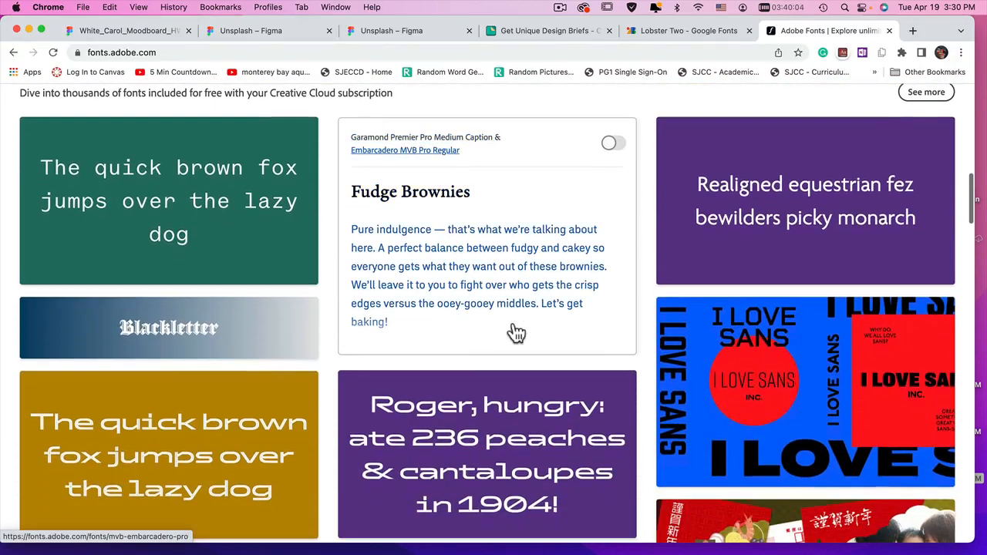
{"action": "scroll", "coordinate": [517, 333], "scroll_direction": "down", "scroll_amount": 4}
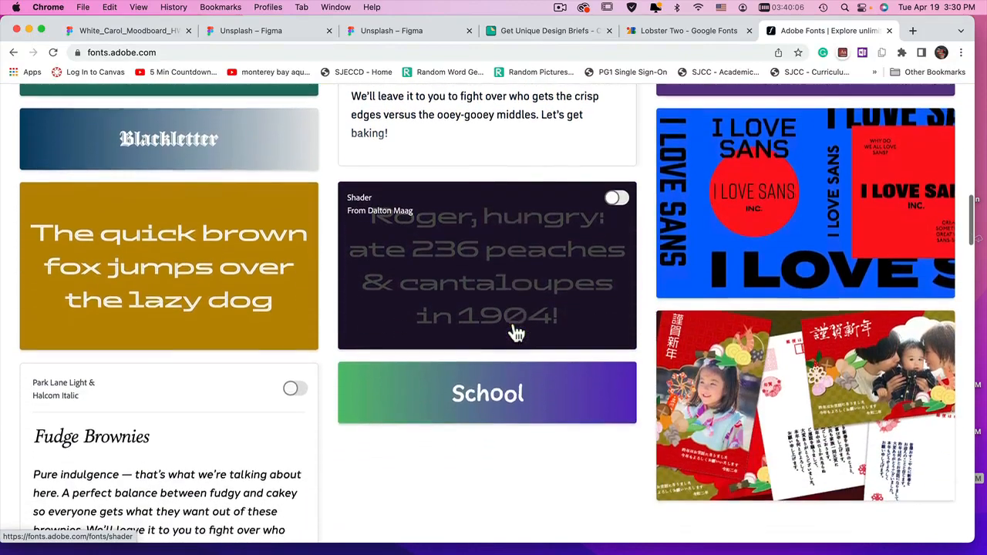
{"action": "scroll", "coordinate": [515, 331], "scroll_direction": "down", "scroll_amount": 3}
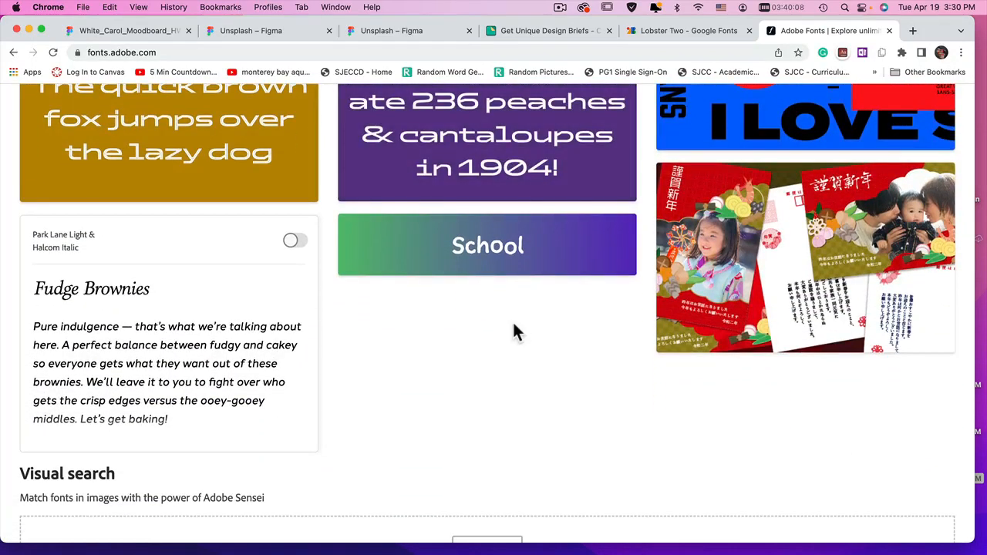
{"action": "scroll", "coordinate": [411, 336], "scroll_direction": "down", "scroll_amount": 1}
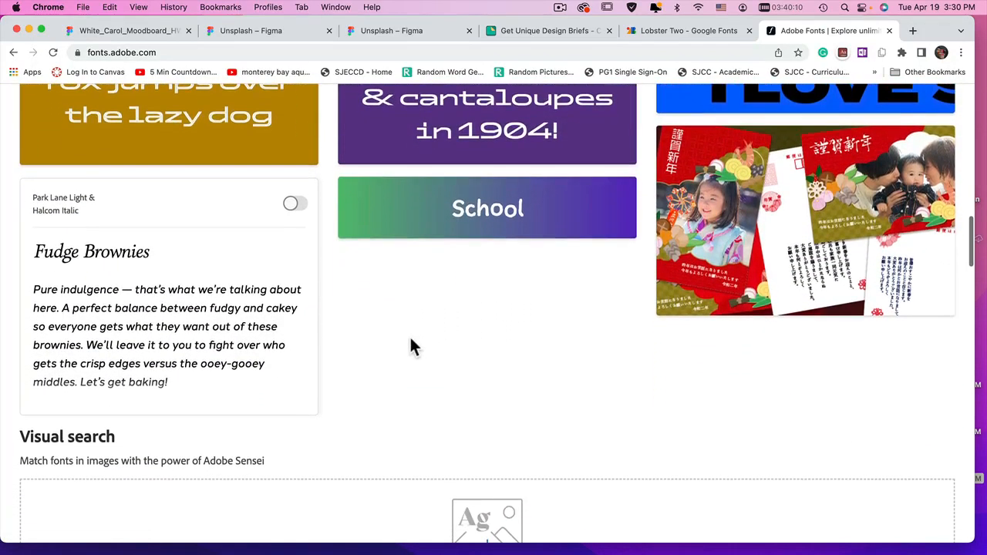
{"action": "scroll", "coordinate": [410, 337], "scroll_direction": "down", "scroll_amount": 3}
{"action": "scroll", "coordinate": [410, 346], "scroll_direction": "down", "scroll_amount": 3}
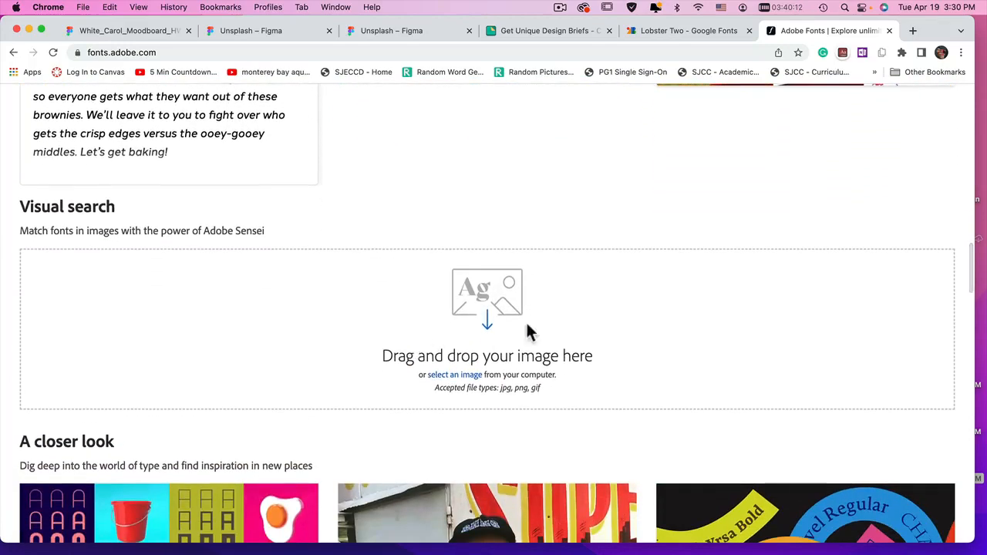
{"action": "scroll", "coordinate": [508, 332], "scroll_direction": "down", "scroll_amount": 10}
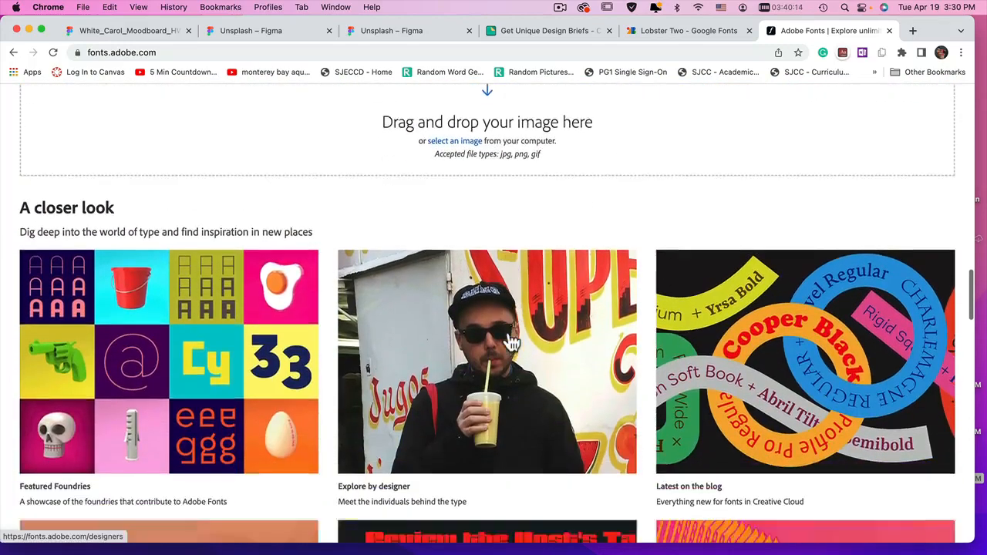
{"action": "scroll", "coordinate": [509, 337], "scroll_direction": "down", "scroll_amount": 7}
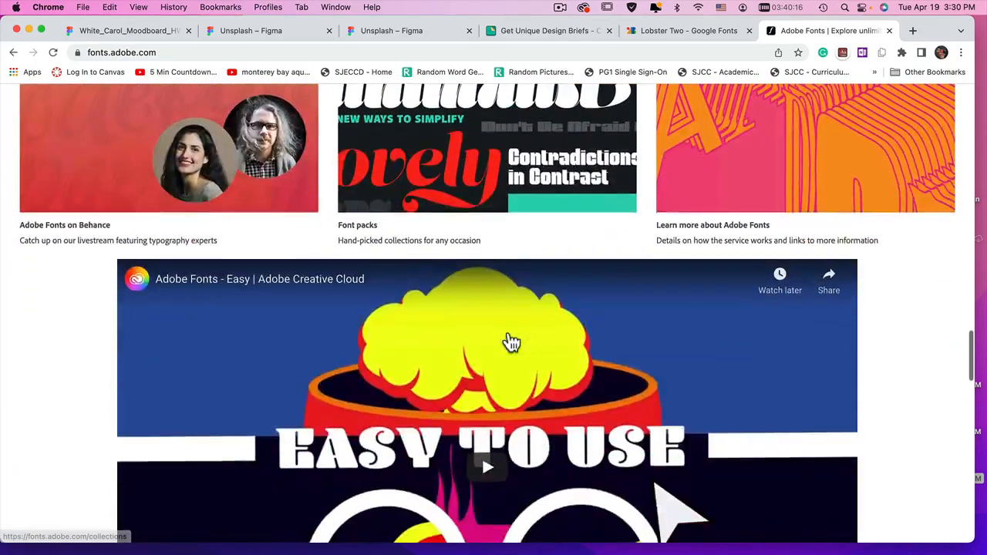
{"action": "scroll", "coordinate": [511, 342], "scroll_direction": "down", "scroll_amount": 10}
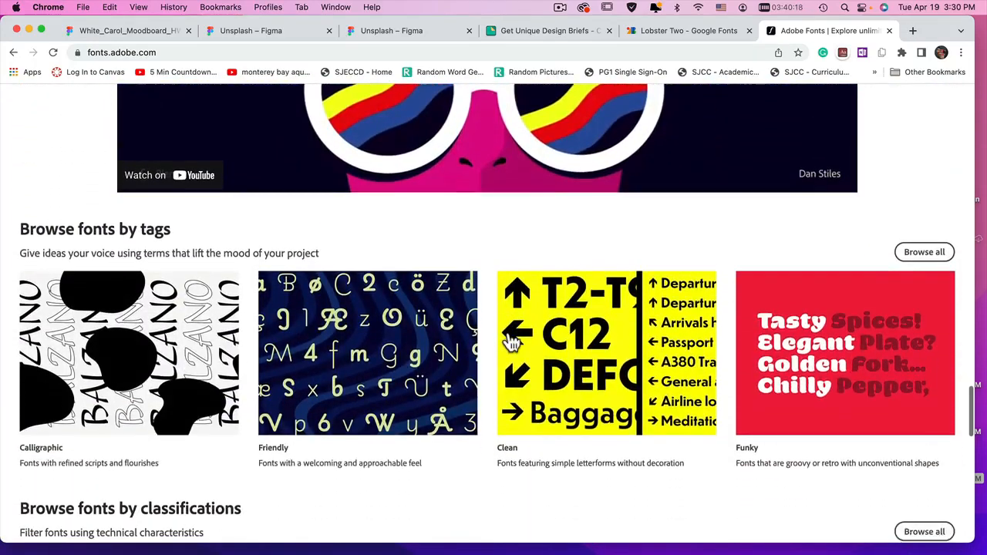
{"action": "scroll", "coordinate": [510, 342], "scroll_direction": "down", "scroll_amount": 4}
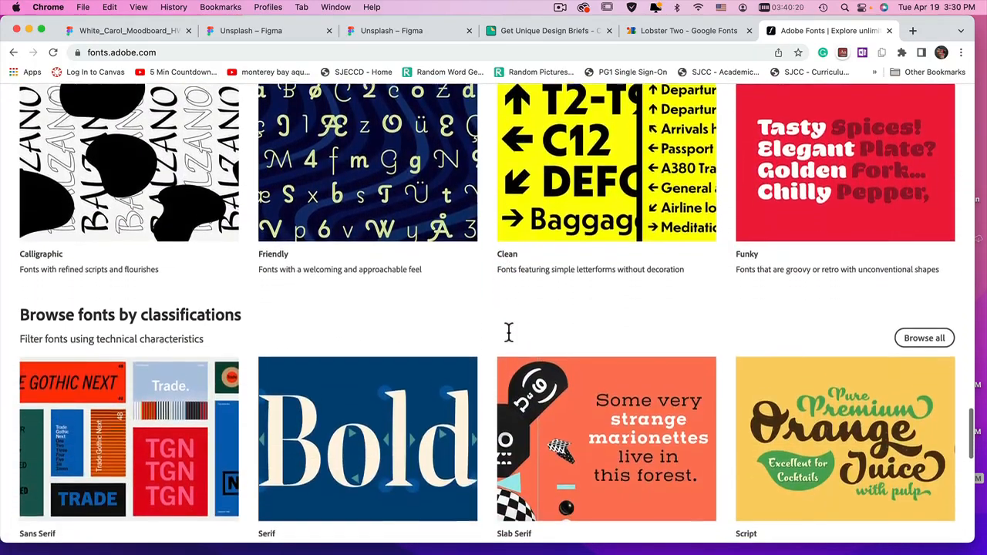
Return briefly to the Lobster Two page and search Google in a new tab for "Fonts that work with Lobster Two".
{"action": "left_click", "coordinate": [694, 32]}
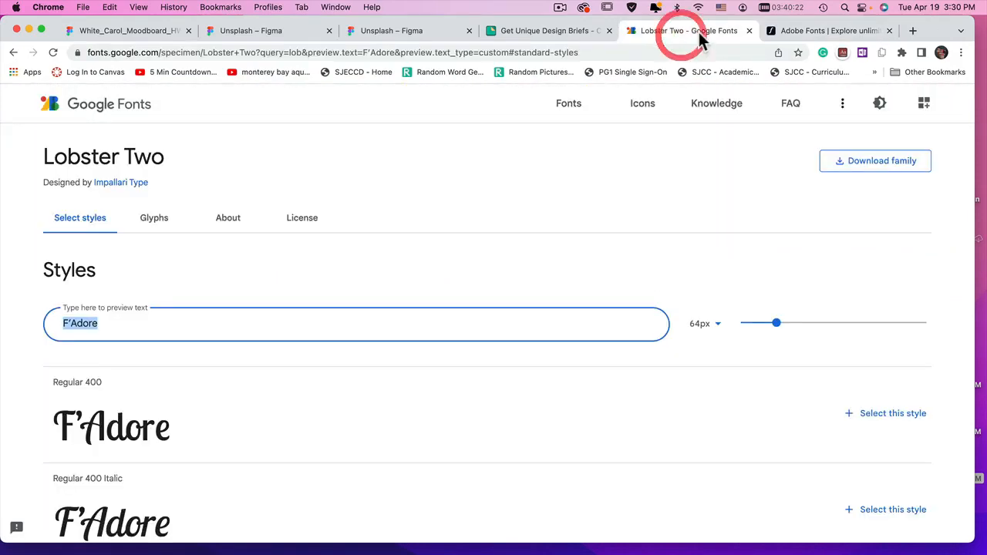
{"action": "left_click", "coordinate": [912, 31]}
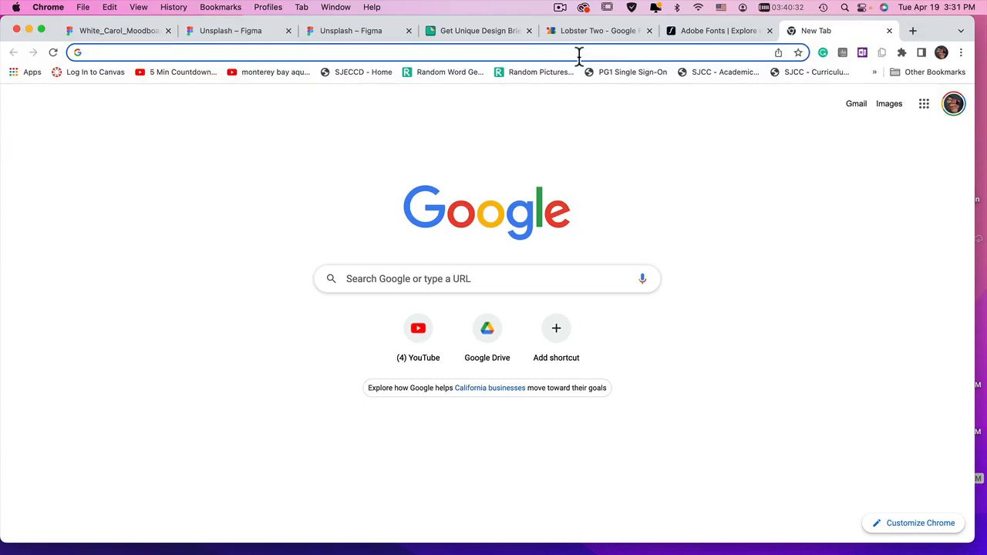
{"action": "left_click", "coordinate": [552, 278]}
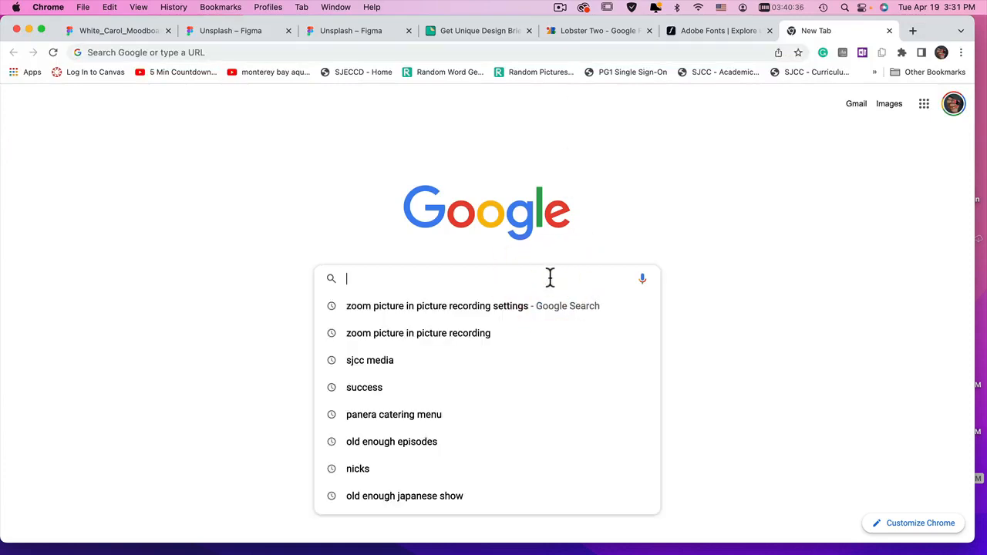
{"action": "type", "text": "Fonts that"}
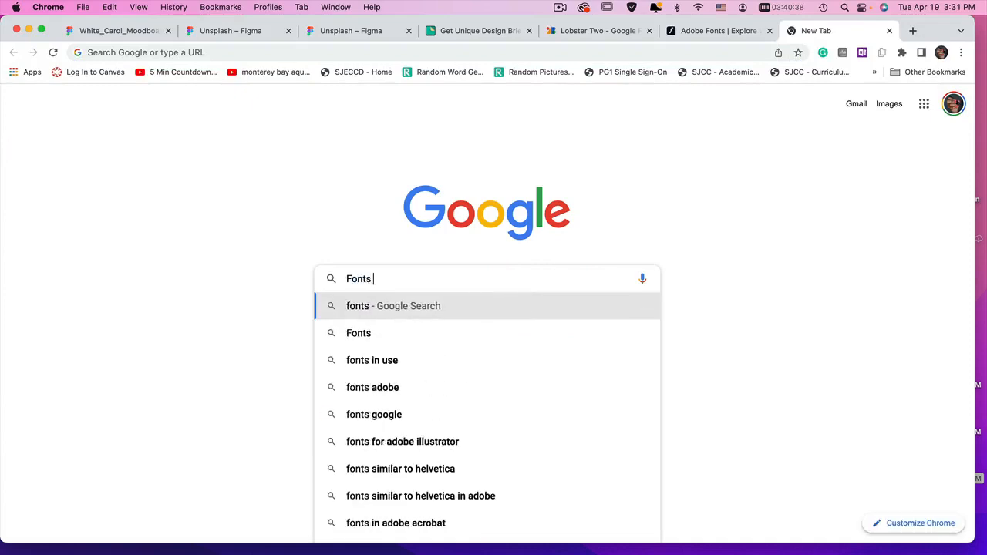
{"action": "type", "text": "ork wit"}
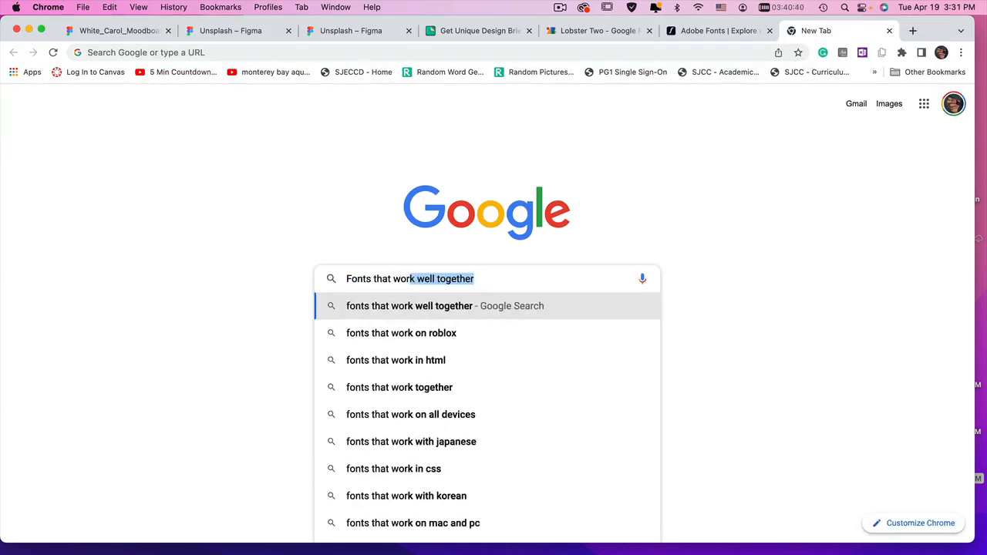
{"action": "type", "text": "h Lobster "}
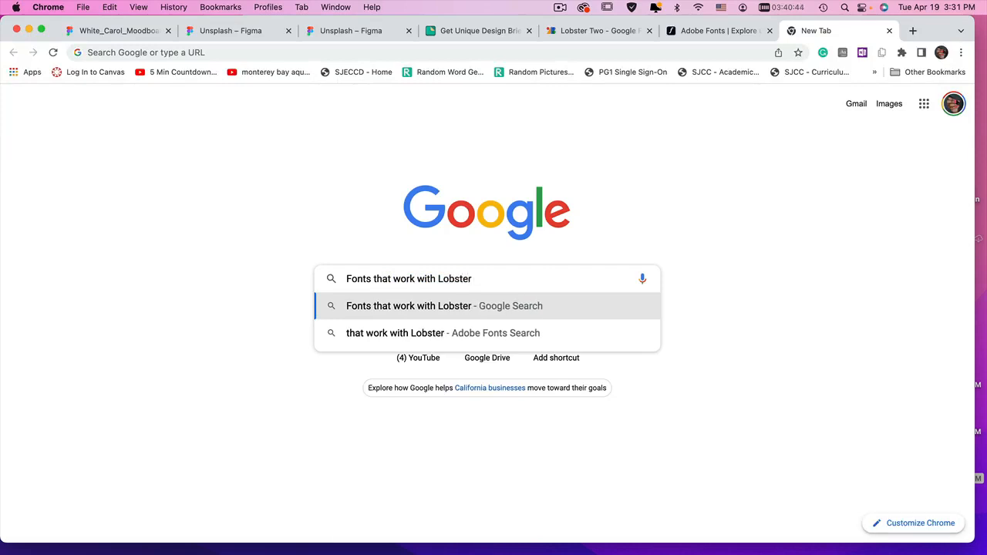
{"action": "type", "text": "T"}
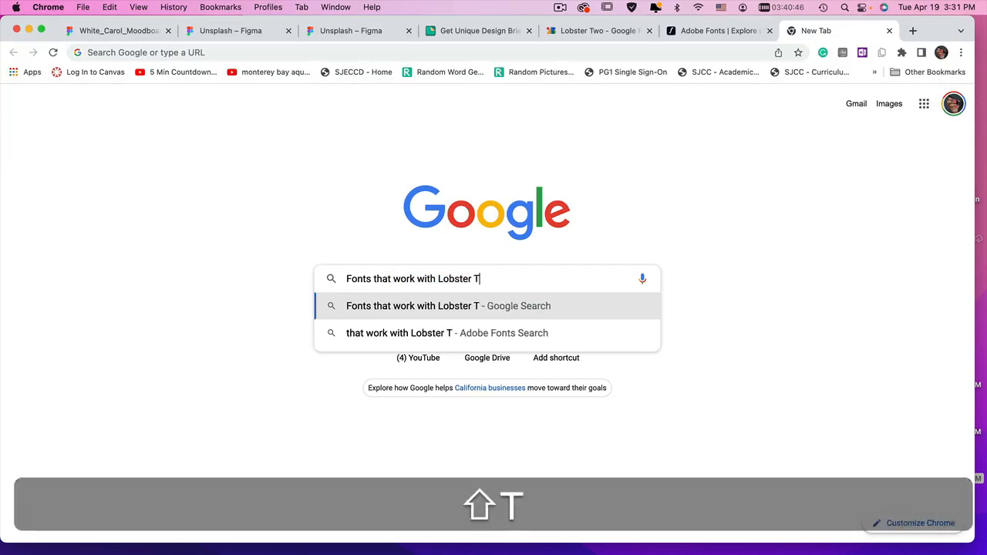
{"action": "type", "text": "wo"}
{"action": "key", "text": "Return"}
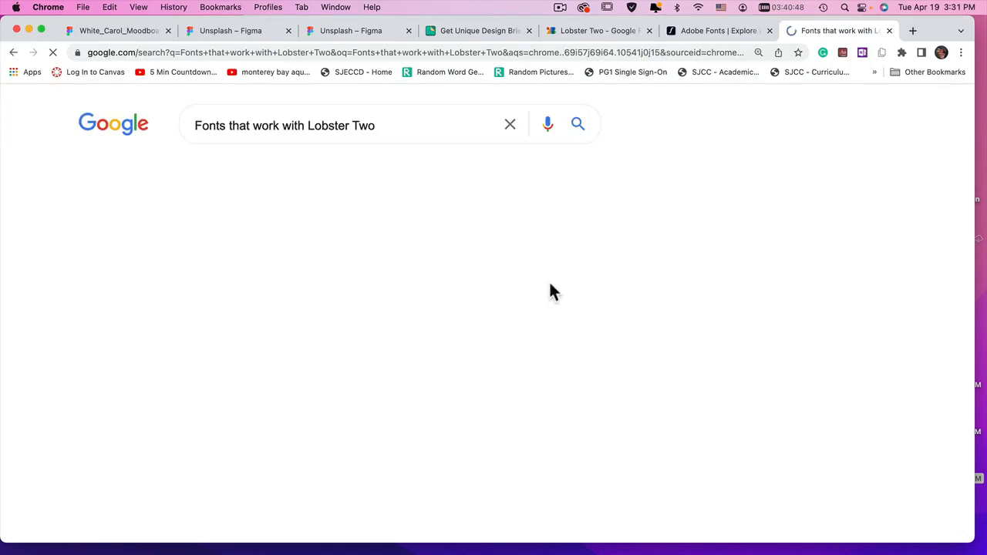
Look through the search results and open the wpmudev article on Google font combinations.
{"action": "scroll", "coordinate": [264, 299], "scroll_direction": "down", "scroll_amount": 1}
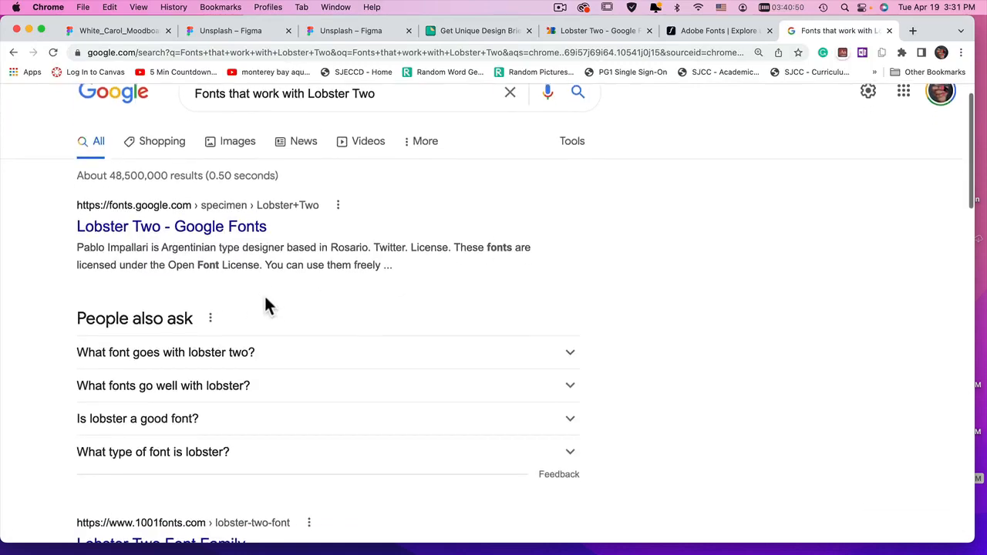
{"action": "scroll", "coordinate": [291, 301], "scroll_direction": "down", "scroll_amount": 2}
{"action": "scroll", "coordinate": [294, 306], "scroll_direction": "down", "scroll_amount": 5}
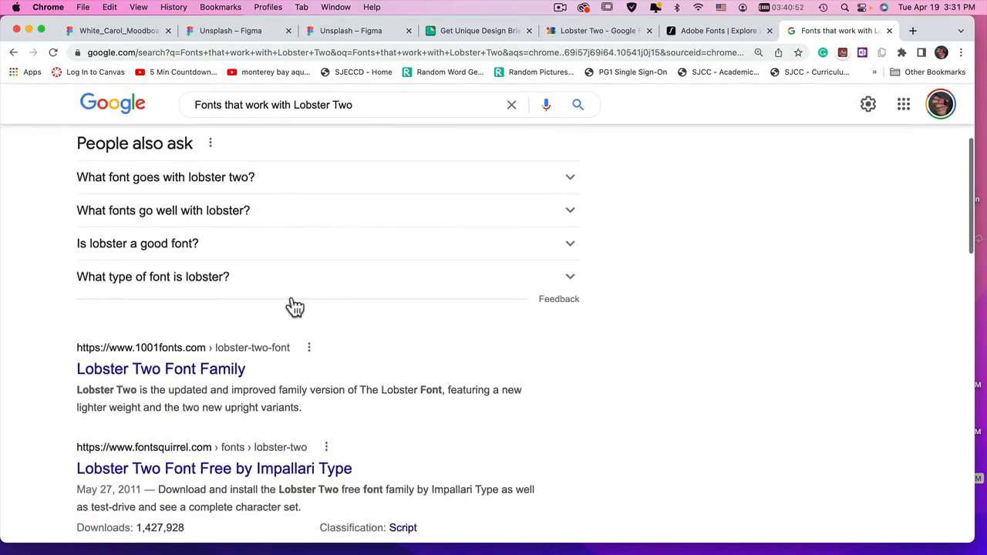
{"action": "scroll", "coordinate": [293, 306], "scroll_direction": "down", "scroll_amount": 2}
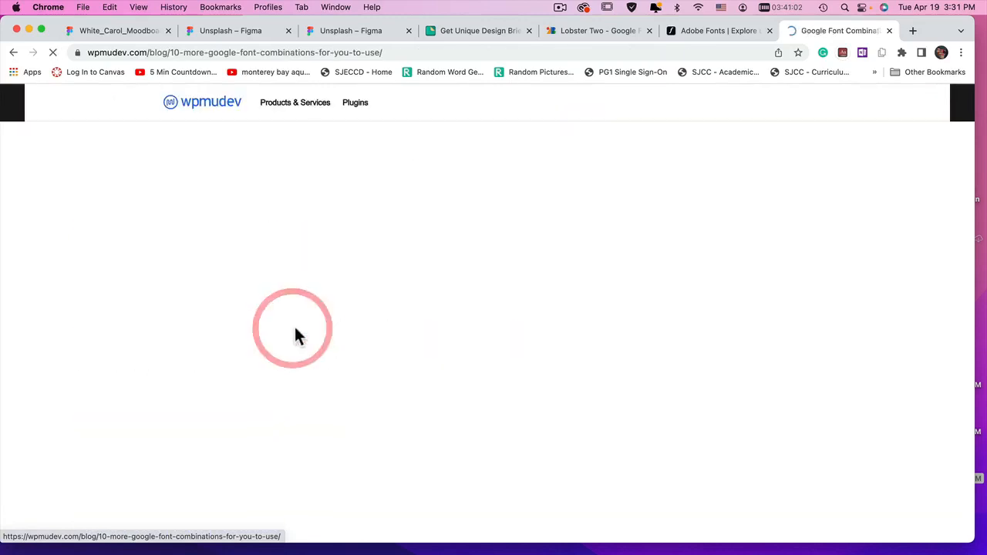
Examine the Lobster Two & Lato pairing sample and its description in the font combinations article.
{"action": "scroll", "coordinate": [341, 327], "scroll_direction": "down", "scroll_amount": 5}
{"action": "scroll", "coordinate": [346, 323], "scroll_direction": "down", "scroll_amount": 6}
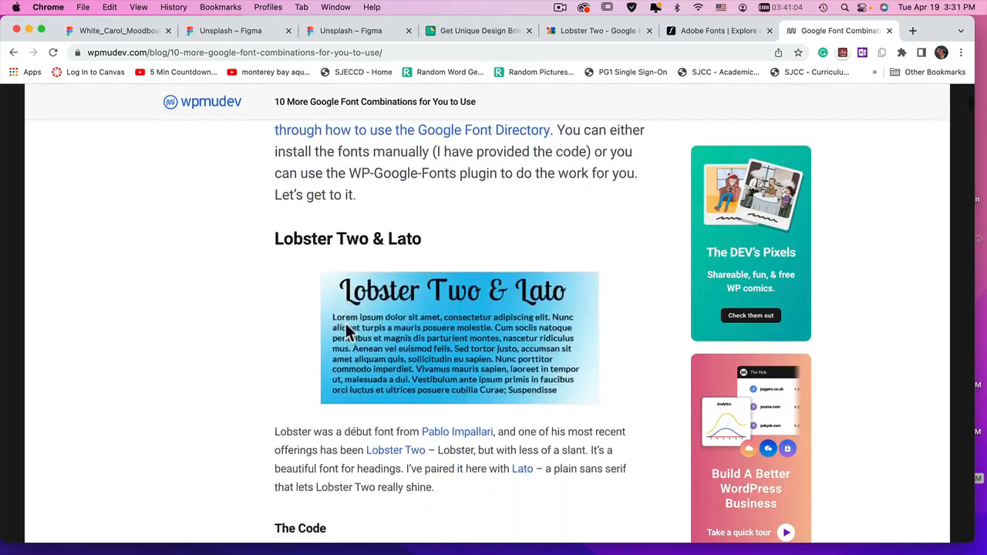
{"action": "scroll", "coordinate": [345, 325], "scroll_direction": "down", "scroll_amount": 1}
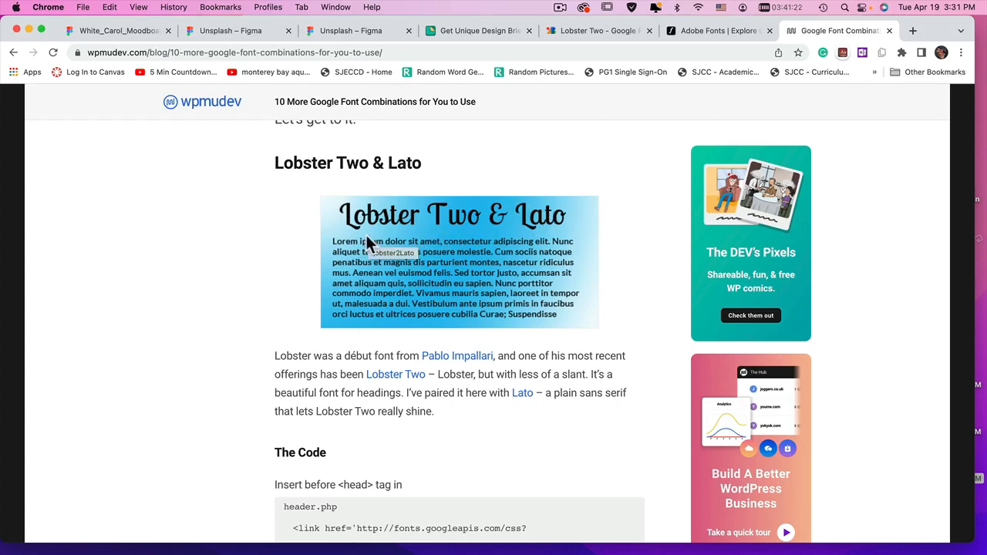
{"action": "scroll", "coordinate": [432, 270], "scroll_direction": "down", "scroll_amount": 2}
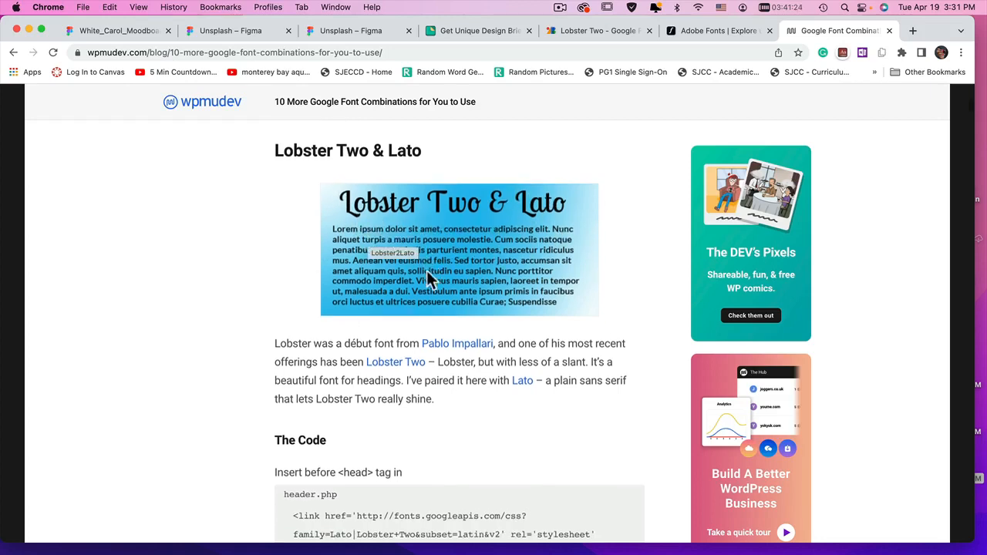
Look through the code and CSS of the Lobster Two & Lato pairing in the article and dismiss the e-mail discounts pop-up.
{"action": "scroll", "coordinate": [427, 269], "scroll_direction": "up", "scroll_amount": 1}
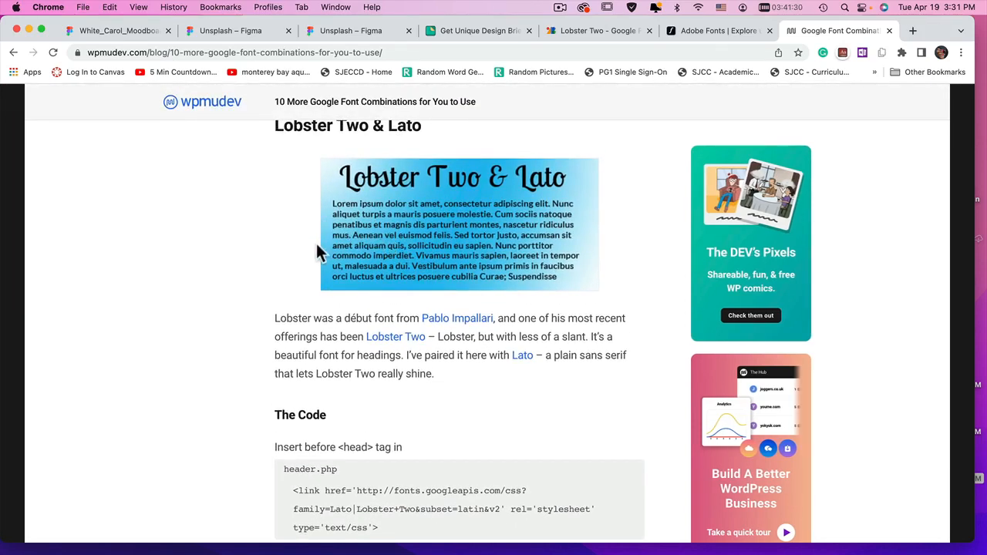
{"action": "scroll", "coordinate": [317, 247], "scroll_direction": "down", "scroll_amount": 10}
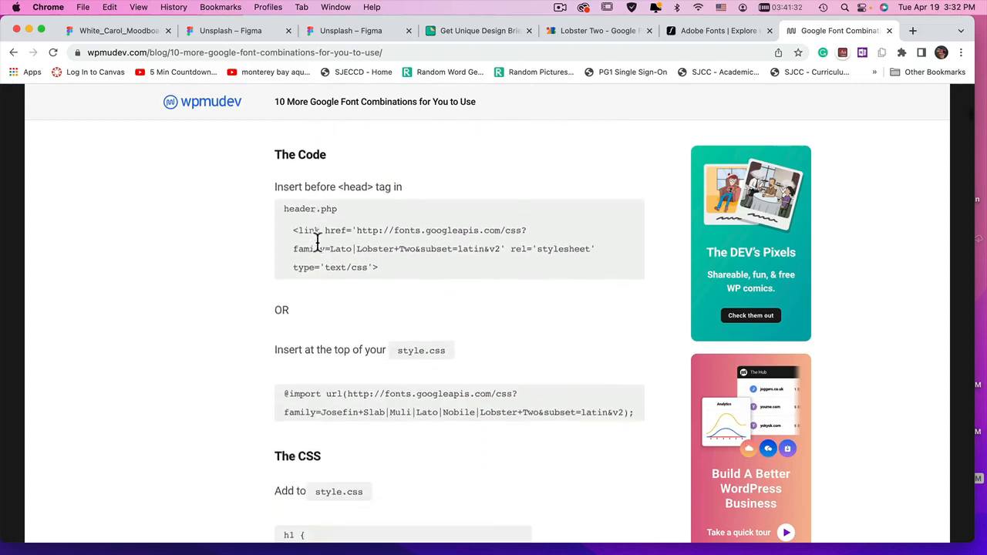
{"action": "scroll", "coordinate": [321, 239], "scroll_direction": "down", "scroll_amount": 10}
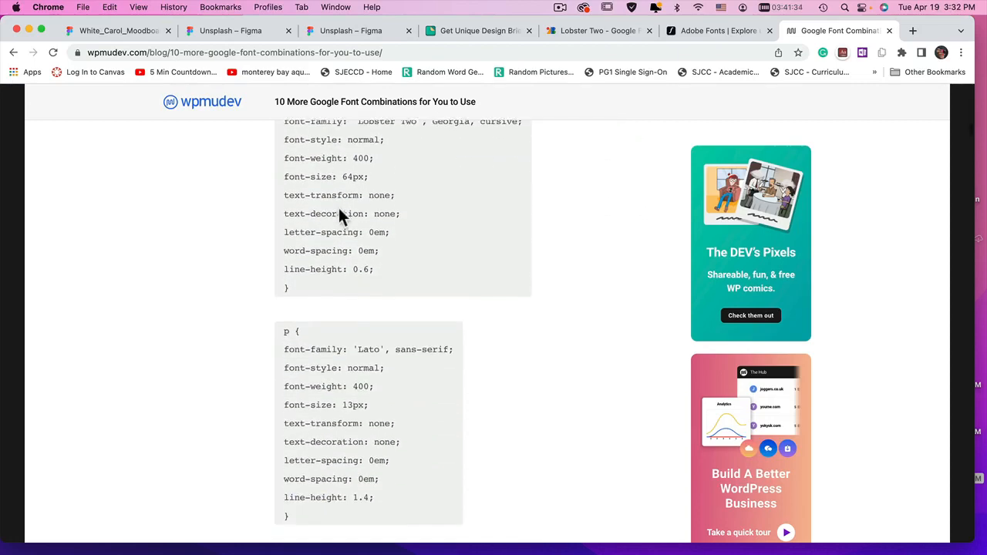
{"action": "scroll", "coordinate": [338, 207], "scroll_direction": "down", "scroll_amount": 6}
{"action": "scroll", "coordinate": [338, 209], "scroll_direction": "up", "scroll_amount": 13}
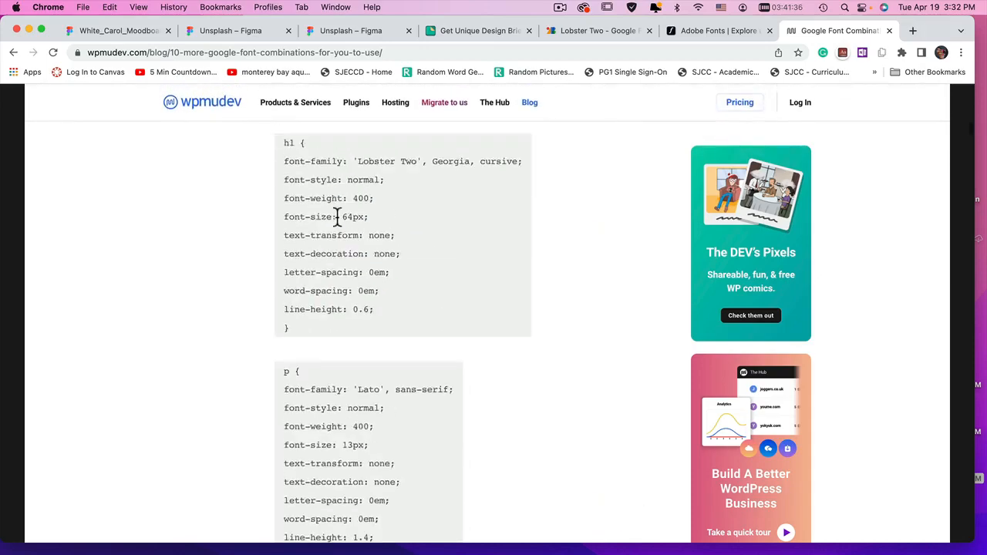
{"action": "scroll", "coordinate": [337, 225], "scroll_direction": "up", "scroll_amount": 8}
{"action": "scroll", "coordinate": [328, 265], "scroll_direction": "up", "scroll_amount": 2}
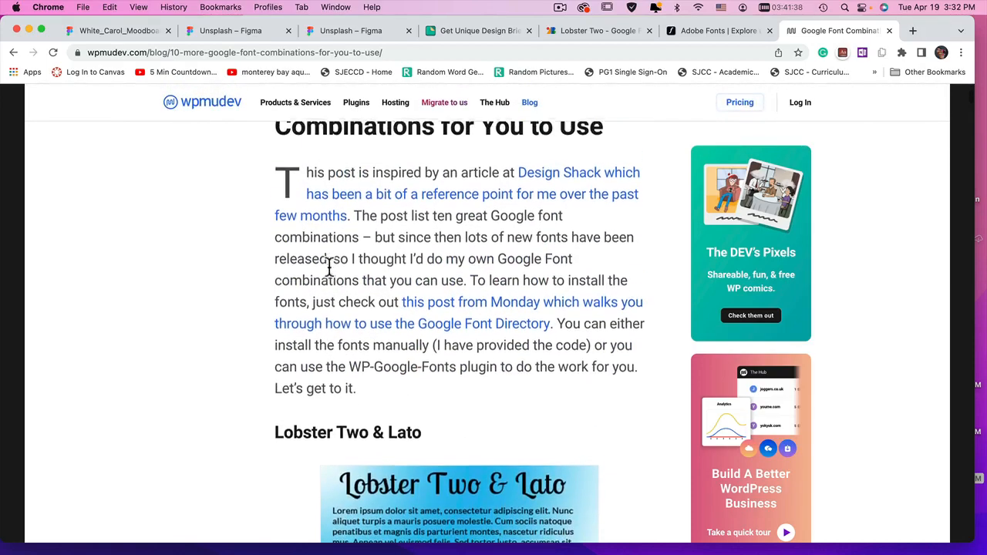
{"action": "scroll", "coordinate": [331, 275], "scroll_direction": "down", "scroll_amount": 5}
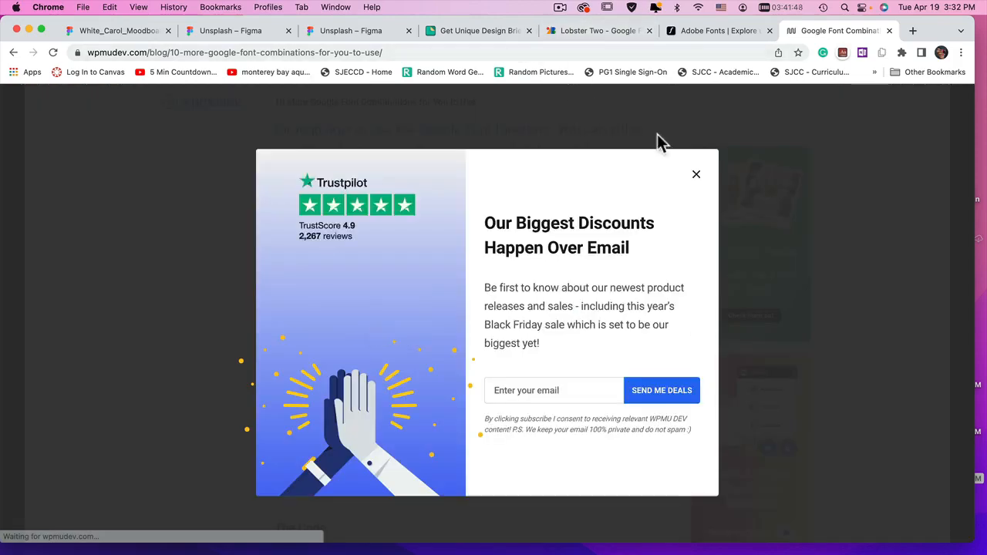
{"action": "left_click", "coordinate": [697, 178]}
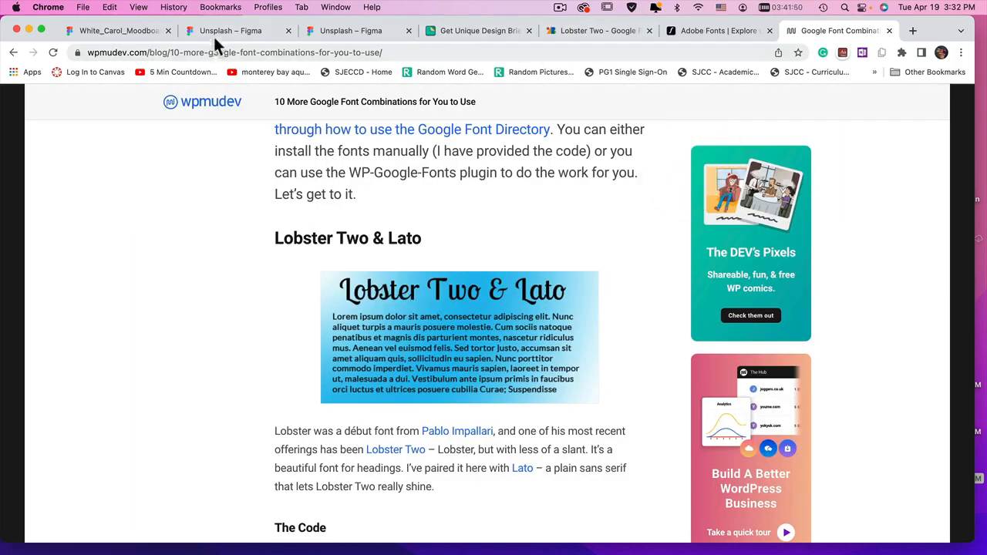
Return to the Figma moodboard and examine the company description text and the grey placeholder rectangle.
{"action": "left_click", "coordinate": [110, 31]}
{"action": "left_click", "coordinate": [608, 192]}
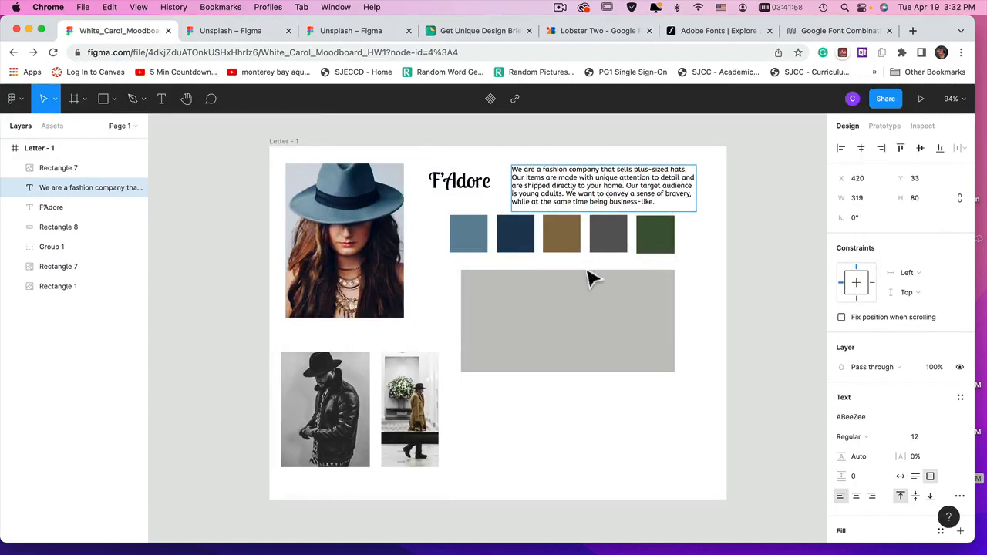
{"action": "key", "text": "Escape"}
{"action": "left_click", "coordinate": [506, 409]}
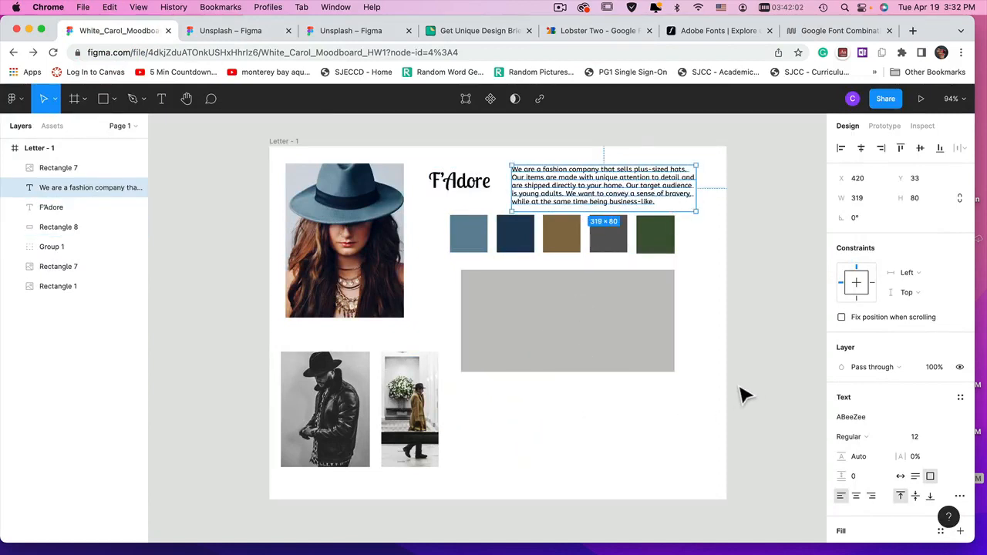
{"action": "left_click", "coordinate": [505, 345]}
{"action": "left_click", "coordinate": [503, 337]}
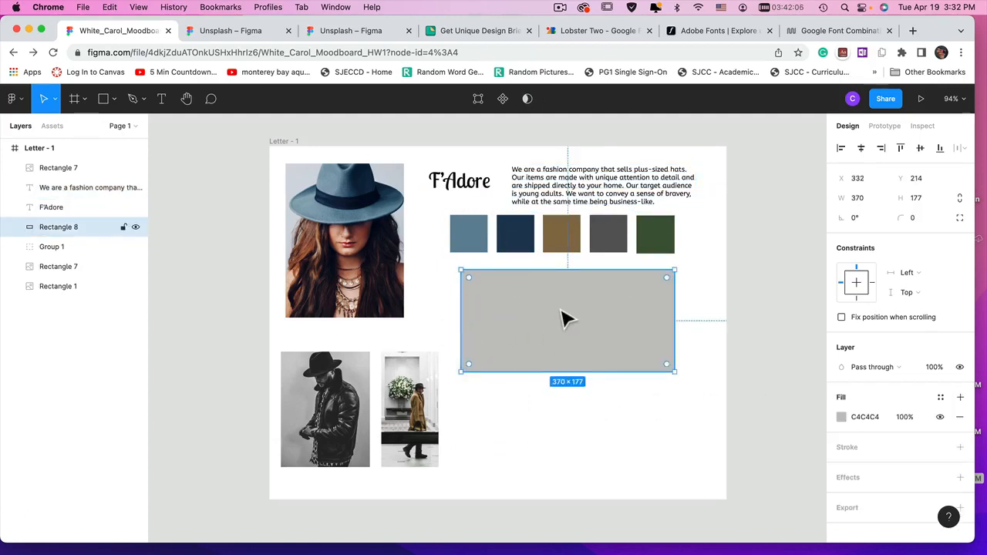
{"action": "left_click", "coordinate": [487, 412]}
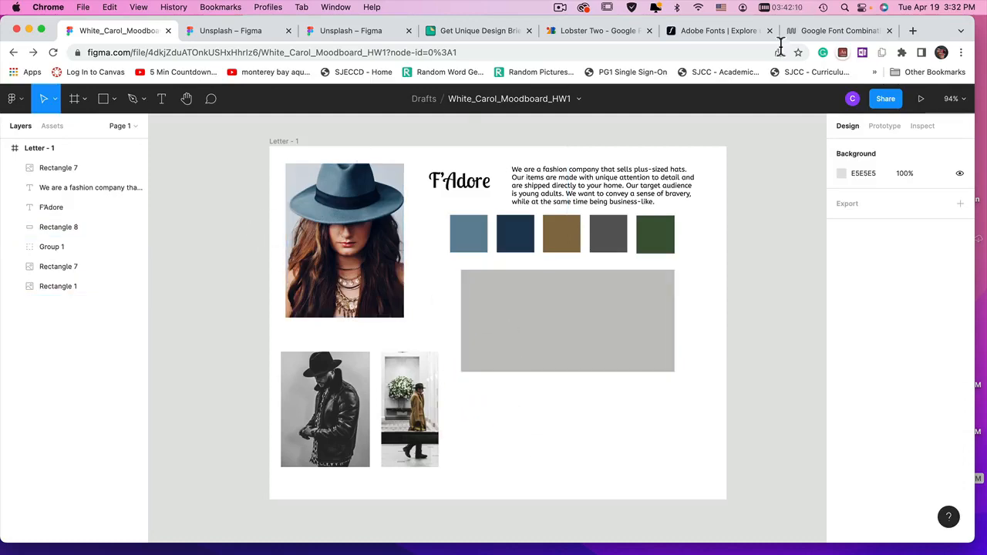
Look back over the Adobe Fonts home page, from the fonts grouped by tags up to the closer look section.
{"action": "left_click", "coordinate": [739, 37]}
{"action": "scroll", "coordinate": [782, 202], "scroll_direction": "up", "scroll_amount": 3}
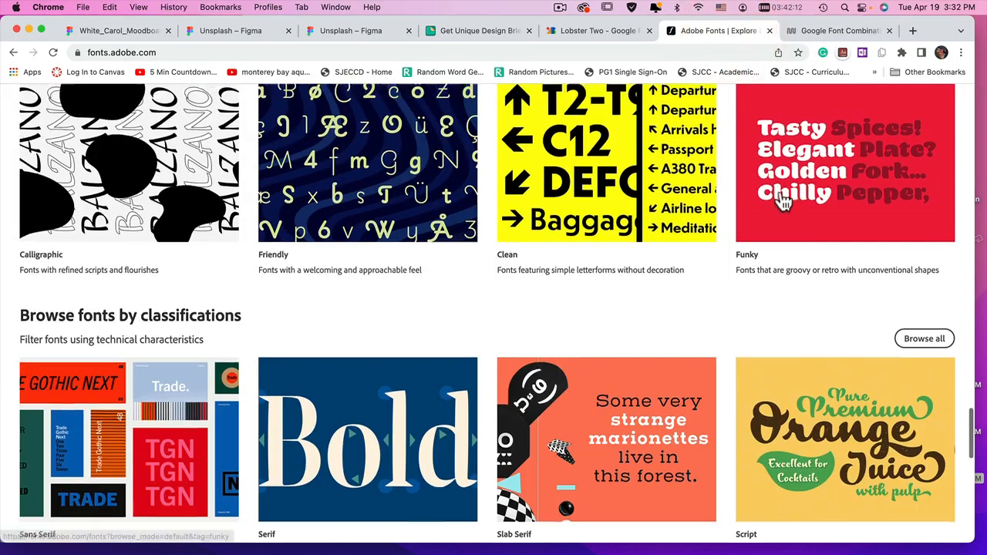
{"action": "scroll", "coordinate": [782, 202], "scroll_direction": "up", "scroll_amount": 2}
{"action": "scroll", "coordinate": [781, 197], "scroll_direction": "down", "scroll_amount": 2}
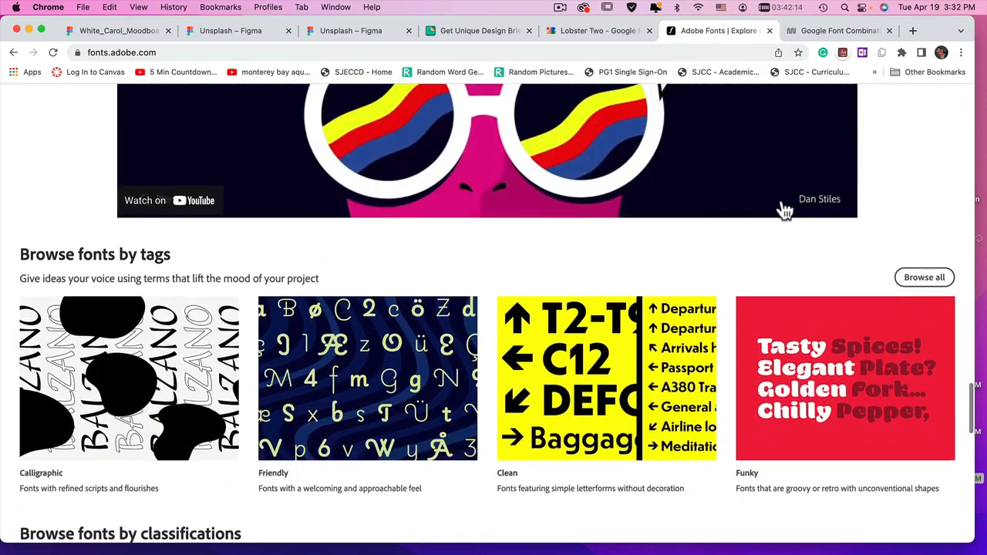
{"action": "scroll", "coordinate": [783, 207], "scroll_direction": "up", "scroll_amount": 5}
{"action": "scroll", "coordinate": [783, 210], "scroll_direction": "up", "scroll_amount": 6}
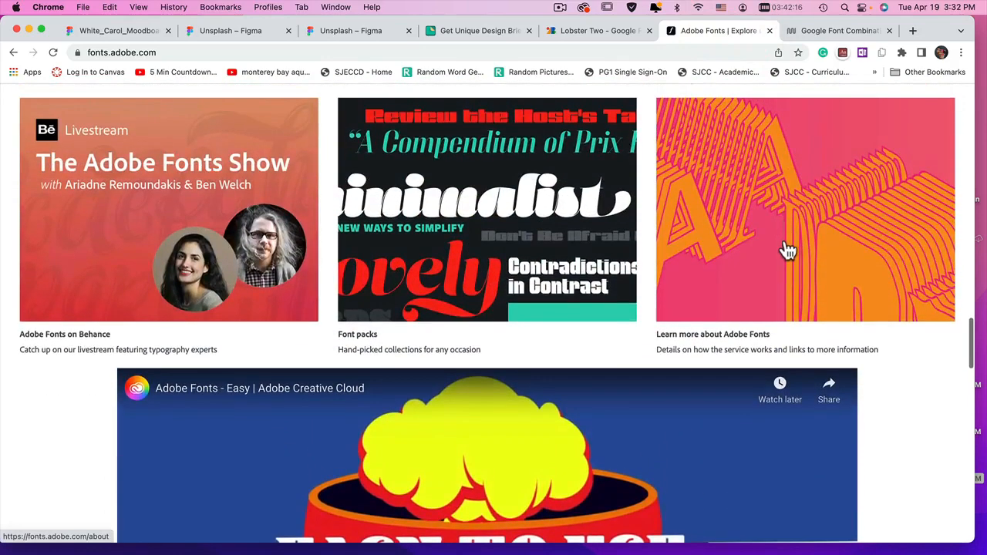
{"action": "scroll", "coordinate": [784, 232], "scroll_direction": "up", "scroll_amount": 2}
{"action": "scroll", "coordinate": [785, 286], "scroll_direction": "up", "scroll_amount": 5}
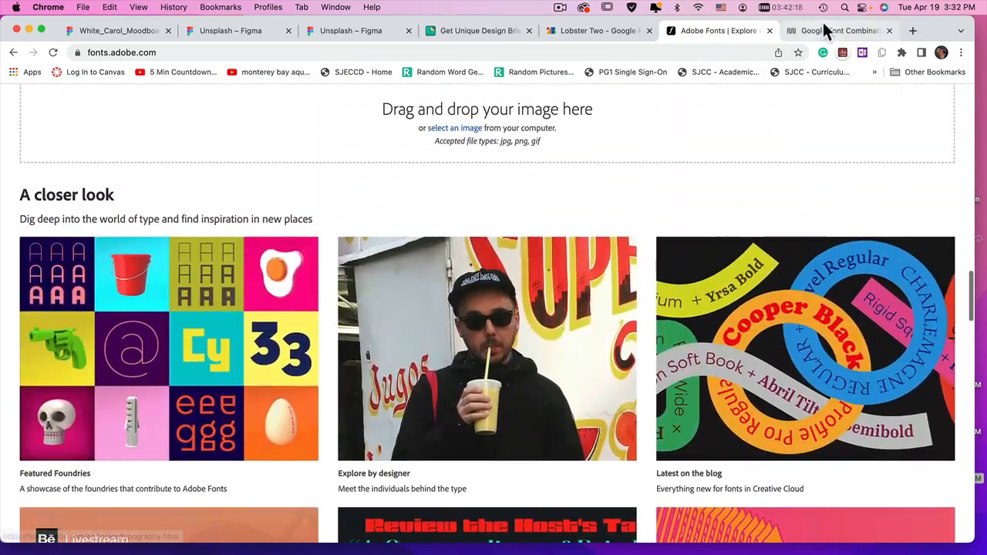
Save the Lobster Two & Lato sample image from the font combinations article to the desktop and return to the Figma moodboard.
{"action": "left_click", "coordinate": [825, 32]}
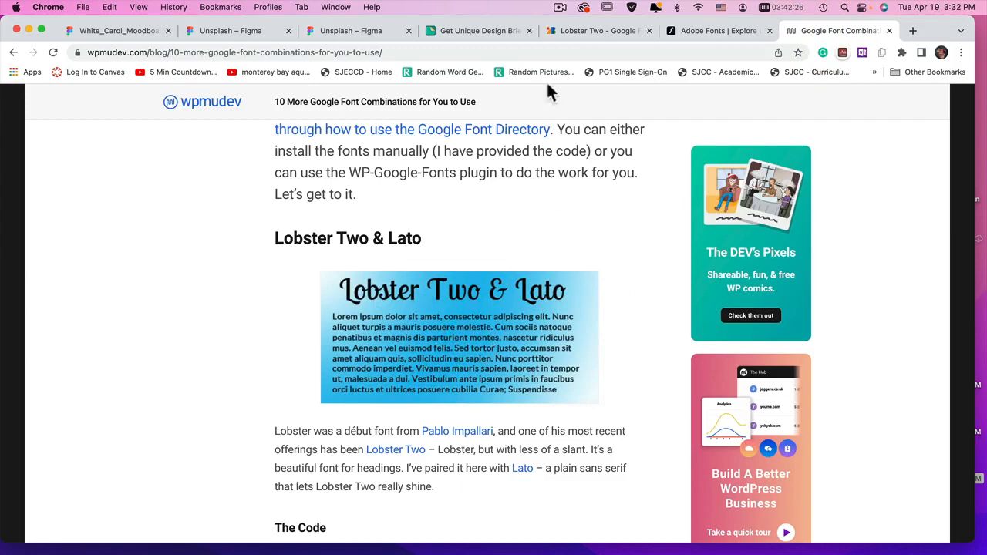
{"action": "left_click_drag", "start_coordinate": [428, 345], "coordinate": [985, 301]}
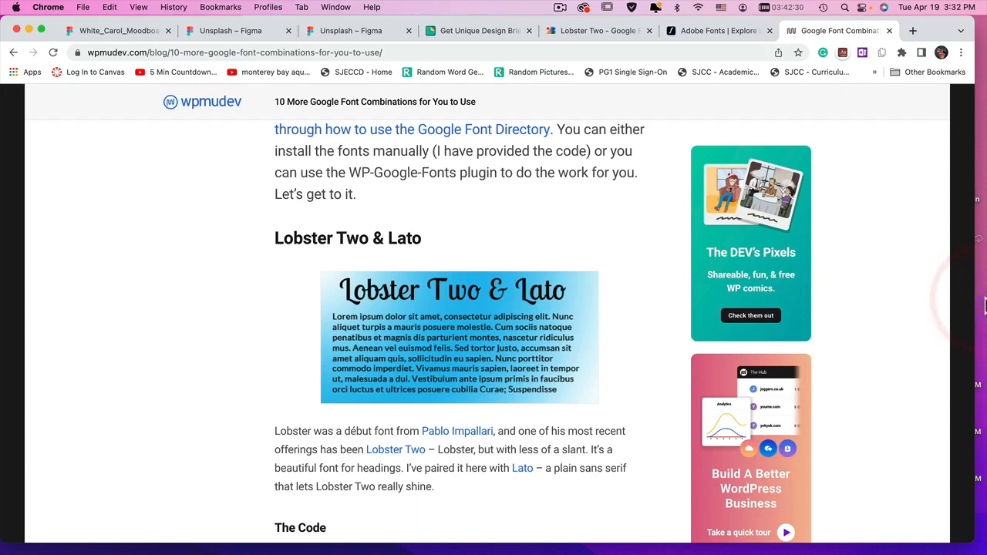
{"action": "left_click", "coordinate": [479, 32]}
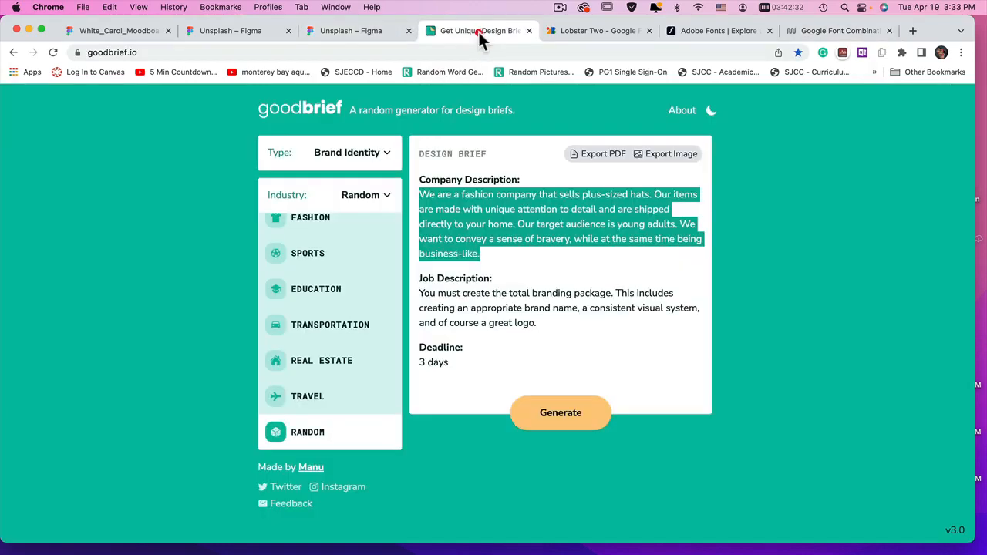
{"action": "left_click", "coordinate": [118, 29]}
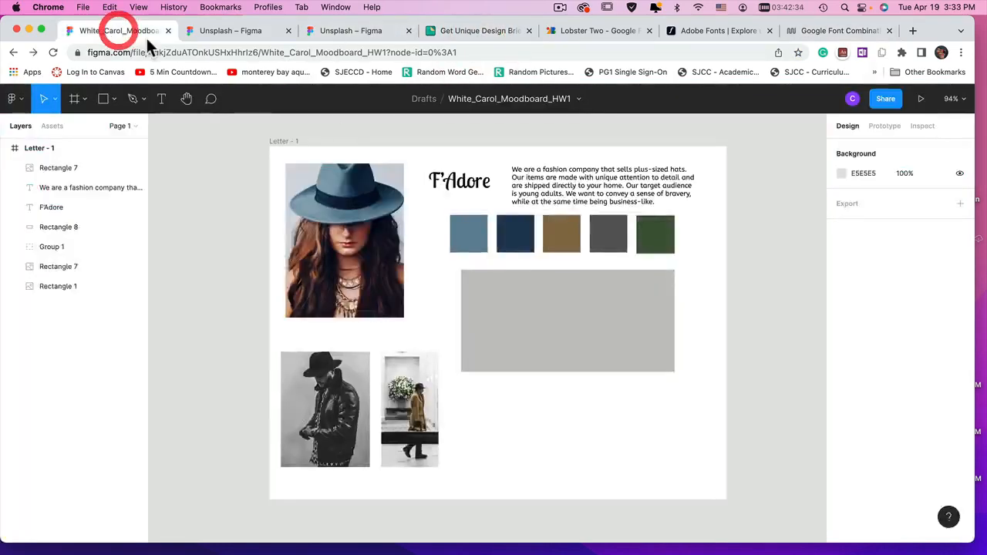
{"action": "left_click", "coordinate": [512, 292]}
{"action": "right_click", "coordinate": [508, 293]}
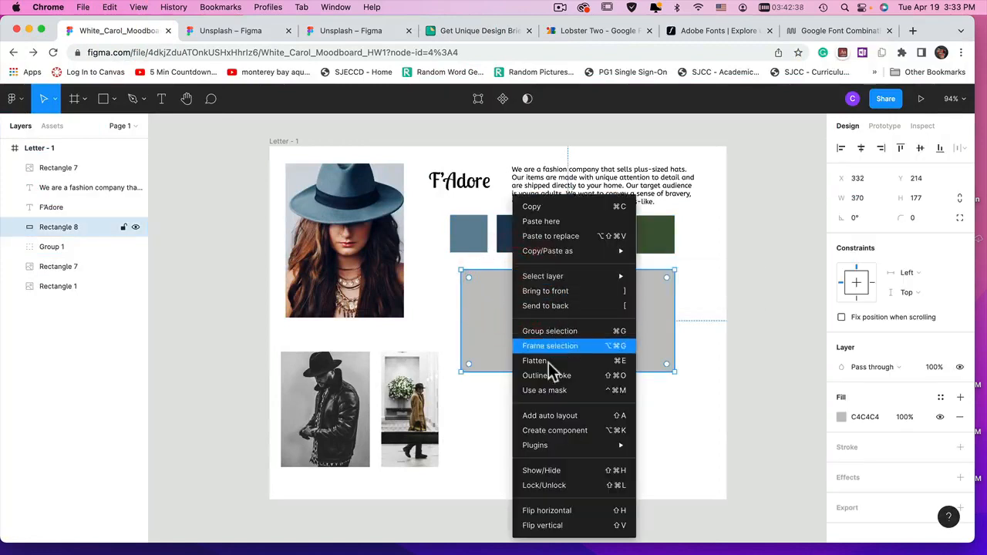
{"action": "mouse_move", "coordinate": [564, 455]}
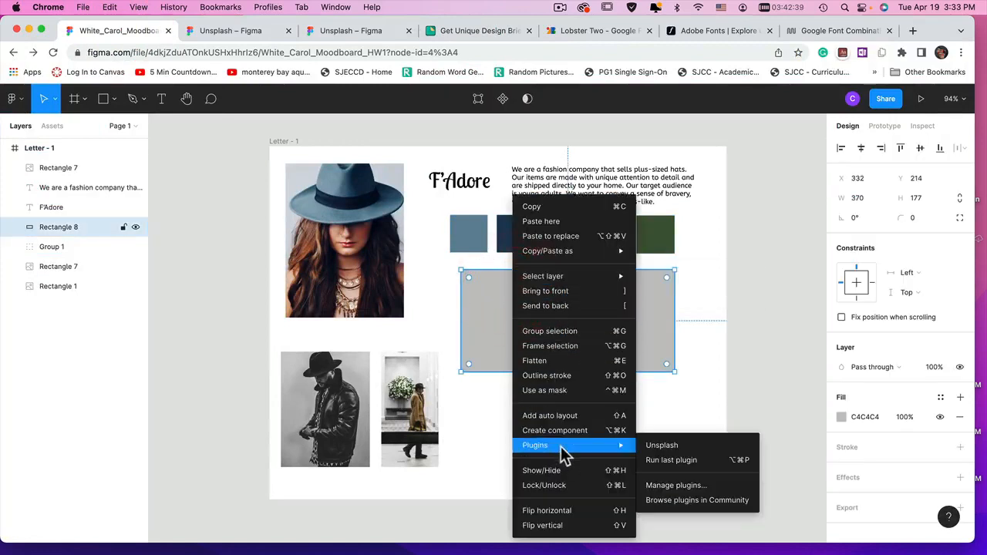
{"action": "left_click", "coordinate": [492, 316]}
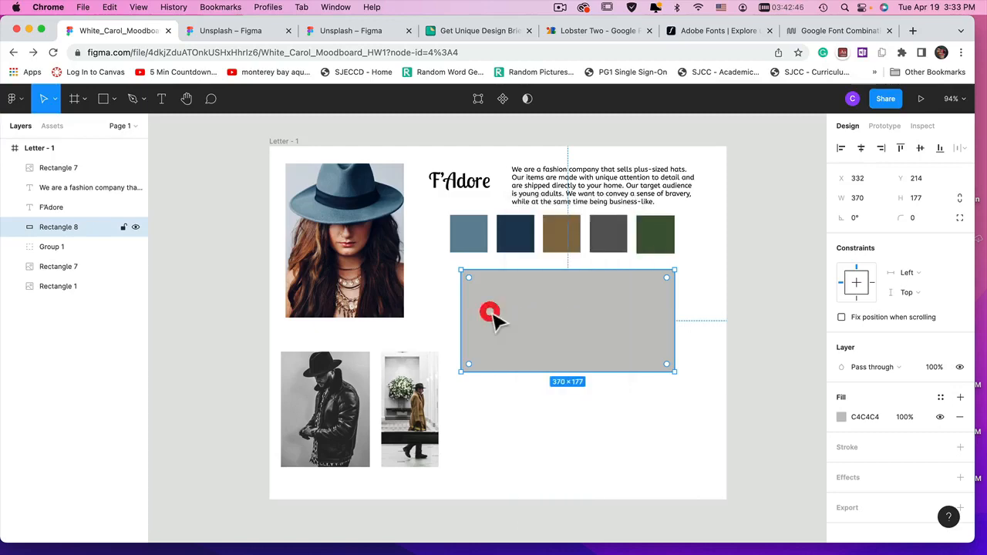
Place the image Lobster2Lato.webp from the desktop into the grey placeholder rectangle below the color swatches.
{"action": "left_click", "coordinate": [530, 318]}
{"action": "left_click", "coordinate": [114, 100]}
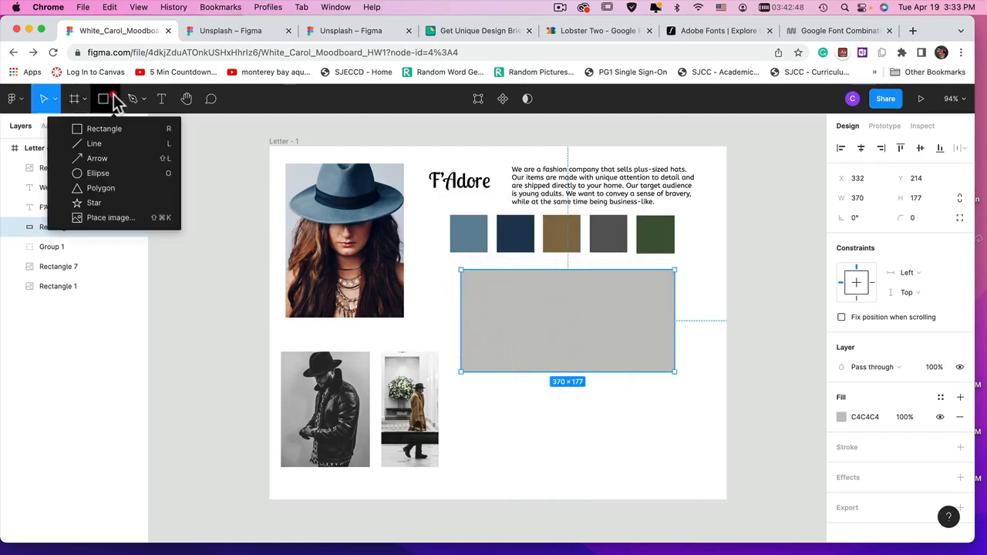
{"action": "left_click", "coordinate": [108, 219]}
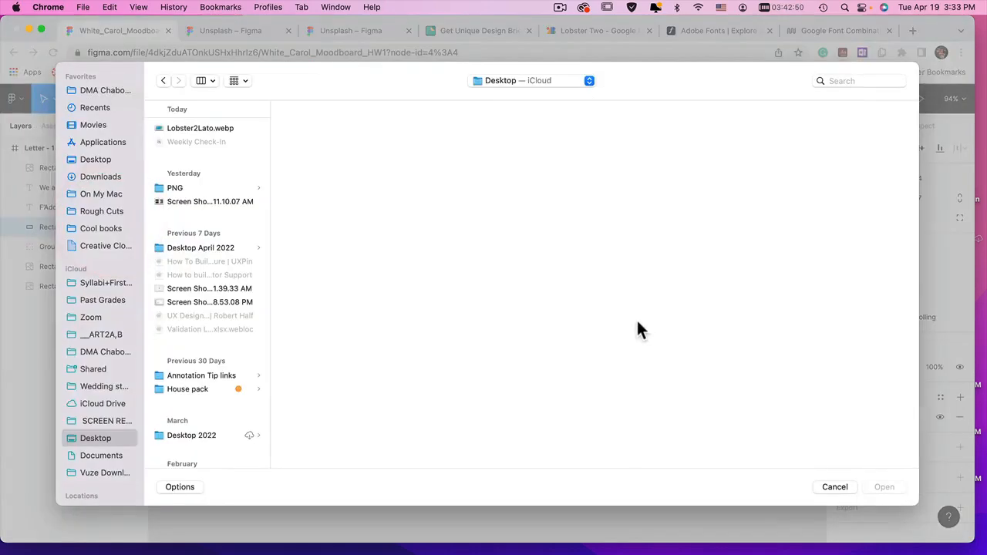
{"action": "left_click", "coordinate": [193, 128]}
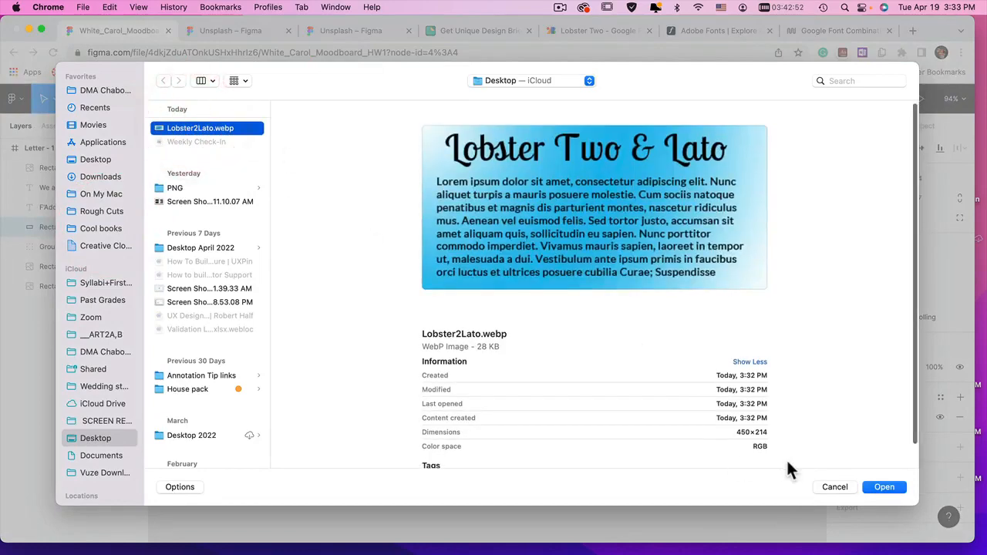
{"action": "left_click", "coordinate": [885, 487]}
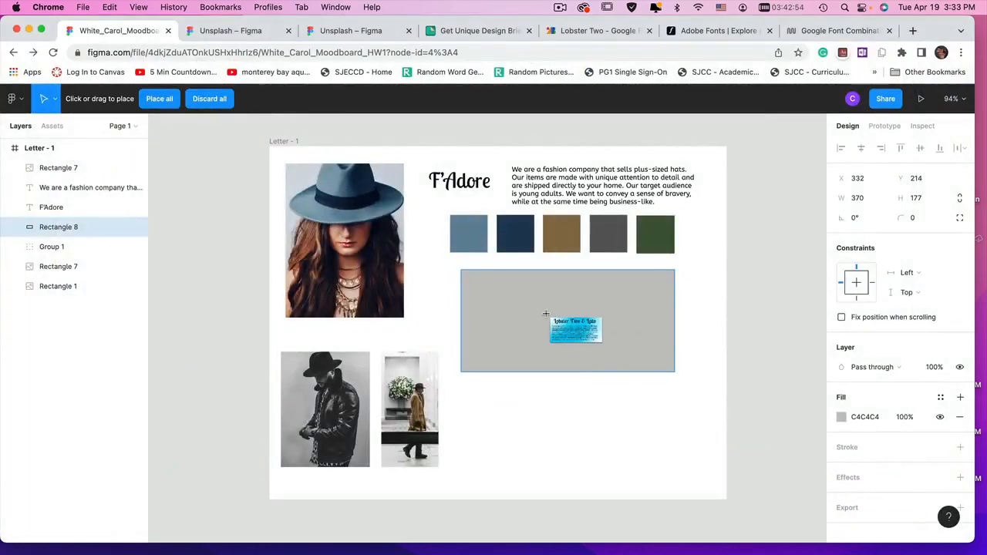
{"action": "left_click", "coordinate": [575, 328]}
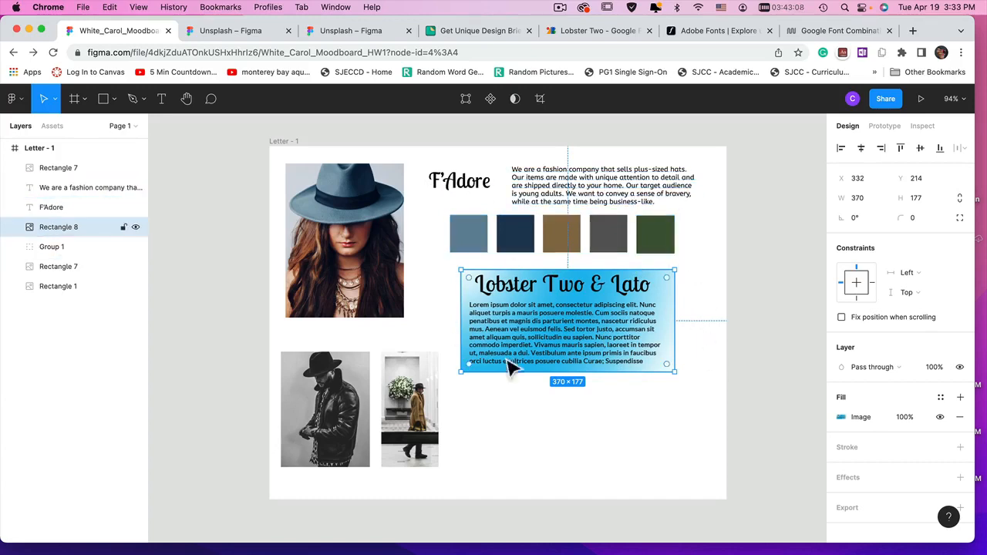
Delete the rectangle containing the Lobster Two & Lato sample from the moodboard.
{"action": "left_click", "coordinate": [688, 327]}
{"action": "left_click", "coordinate": [614, 334]}
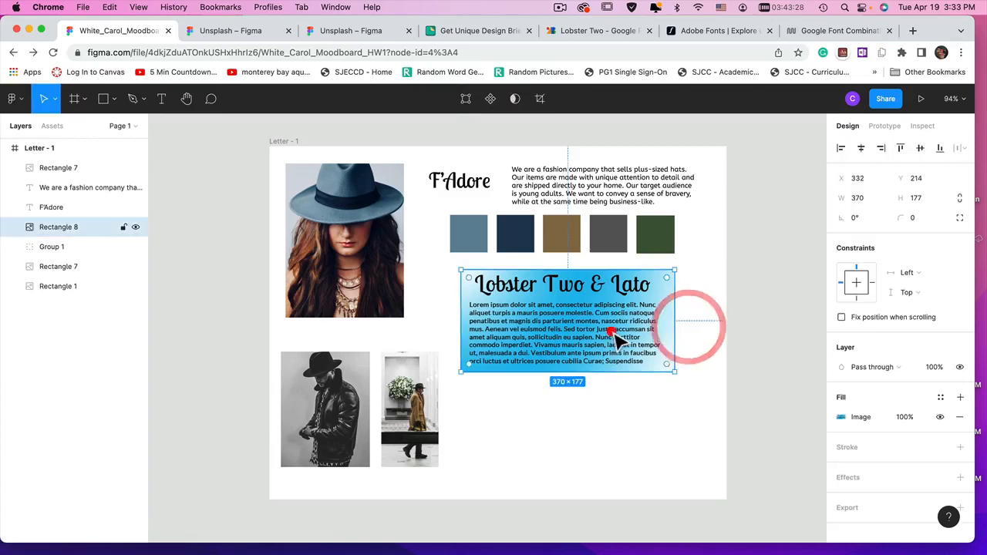
{"action": "key", "text": "Delete"}
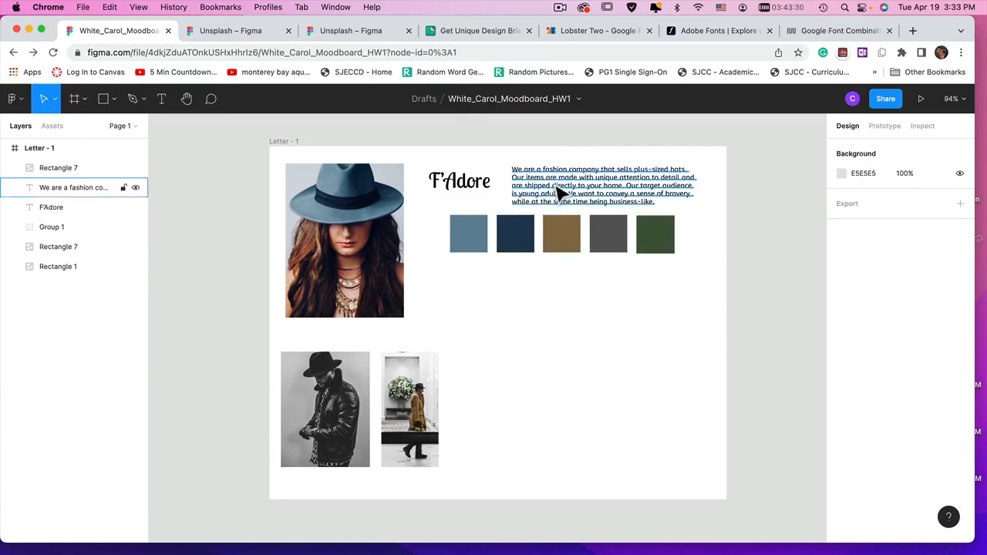
{"action": "left_click", "coordinate": [463, 182]}
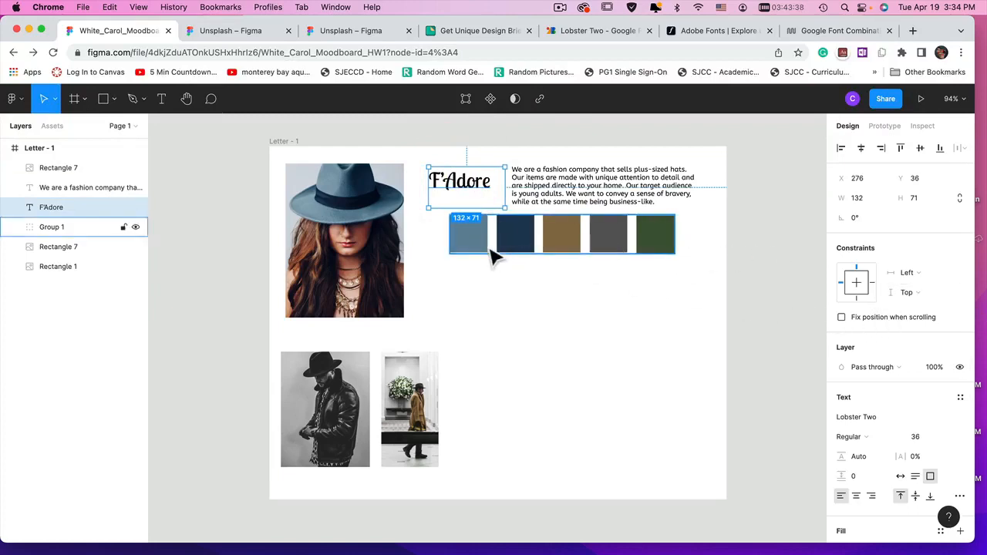
{"action": "left_click", "coordinate": [524, 247]}
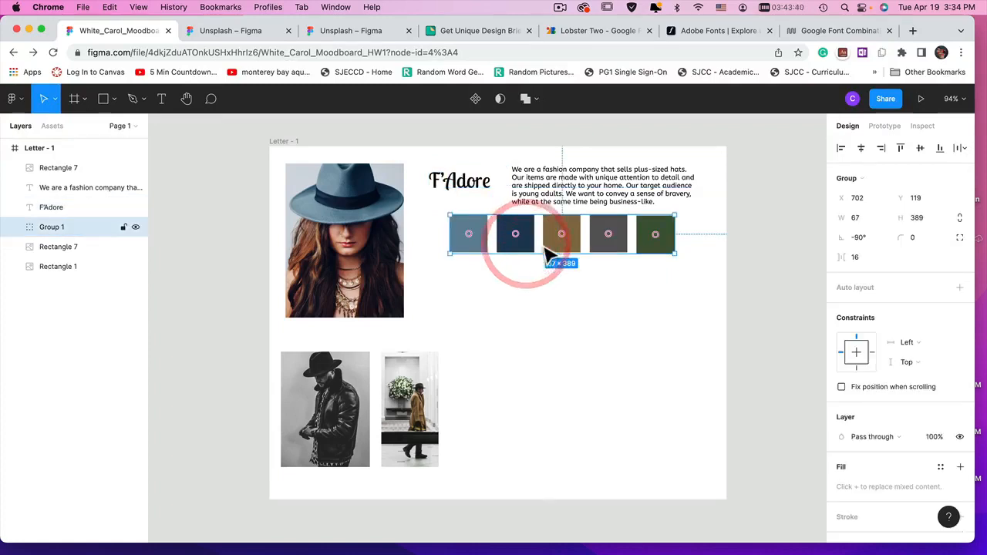
{"action": "right_click", "coordinate": [550, 256]}
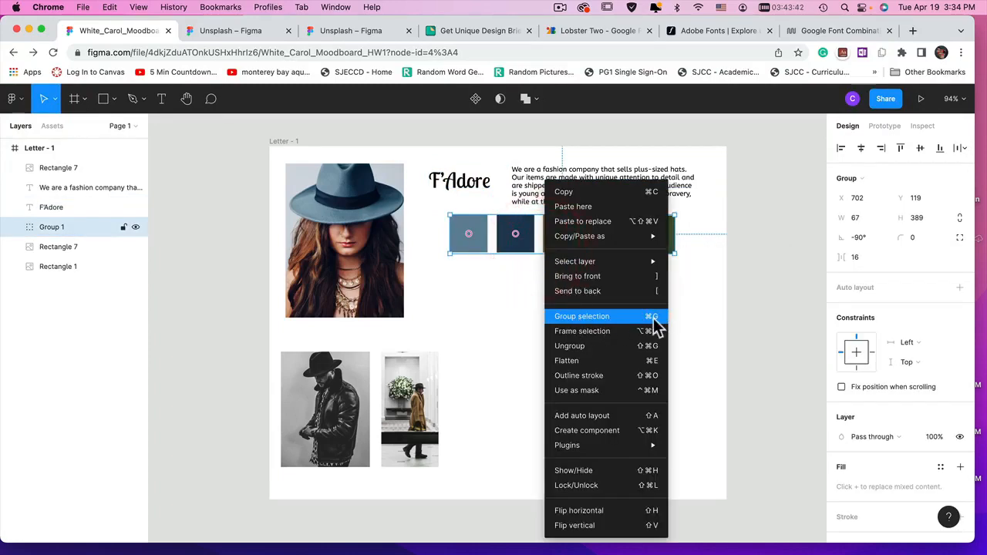
{"action": "left_click", "coordinate": [527, 324]}
Stack the five color swatches in a vertical column ordered light blue, navy, green, brown and grey, and move the column clear of the F'Adore title.
{"action": "double_click", "coordinate": [571, 228]}
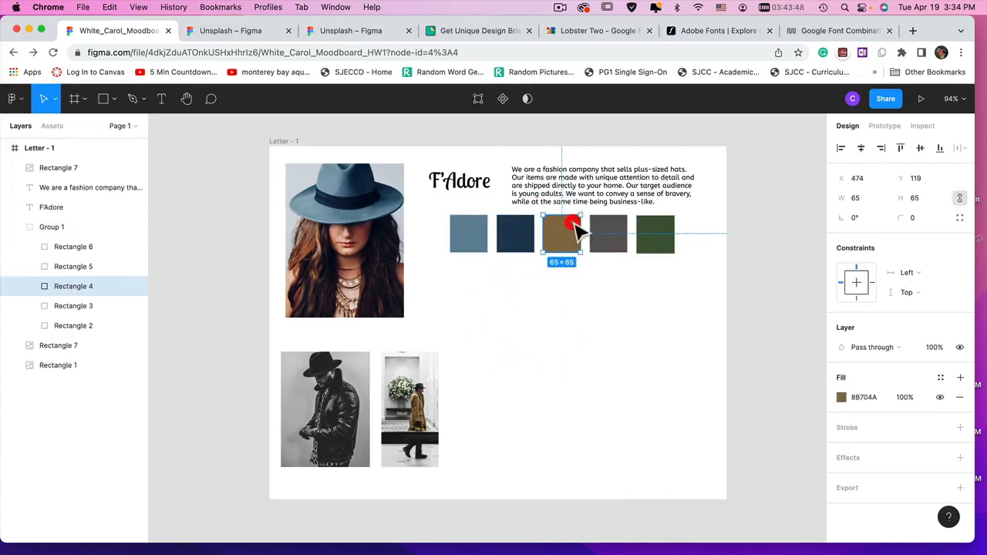
{"action": "left_click_drag", "start_coordinate": [568, 245], "coordinate": [552, 315]}
{"action": "left_click_drag", "start_coordinate": [518, 235], "coordinate": [480, 287]}
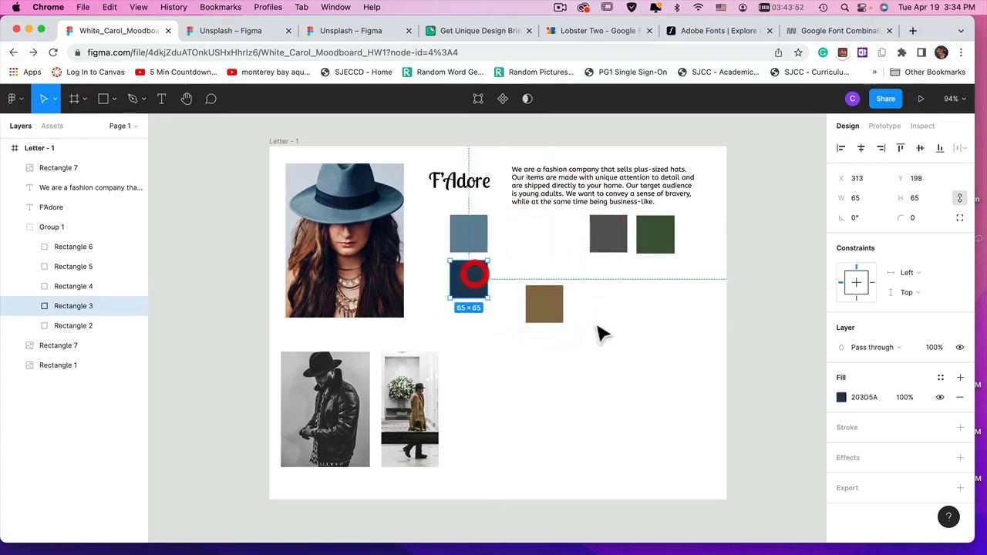
{"action": "left_click_drag", "start_coordinate": [553, 315], "coordinate": [474, 404]}
{"action": "left_click_drag", "start_coordinate": [656, 239], "coordinate": [480, 336]}
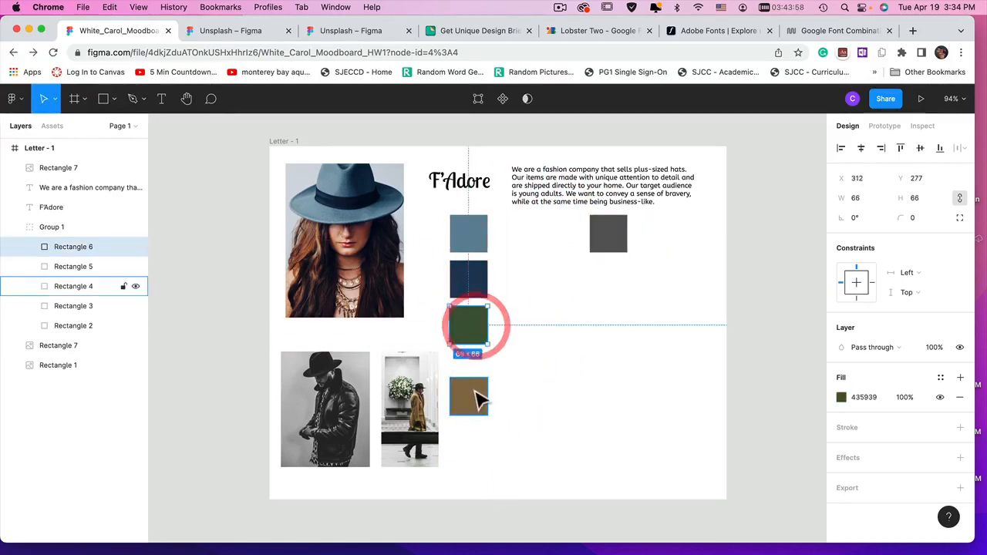
{"action": "left_click_drag", "start_coordinate": [478, 397], "coordinate": [478, 381]}
{"action": "left_click_drag", "start_coordinate": [610, 238], "coordinate": [478, 426]}
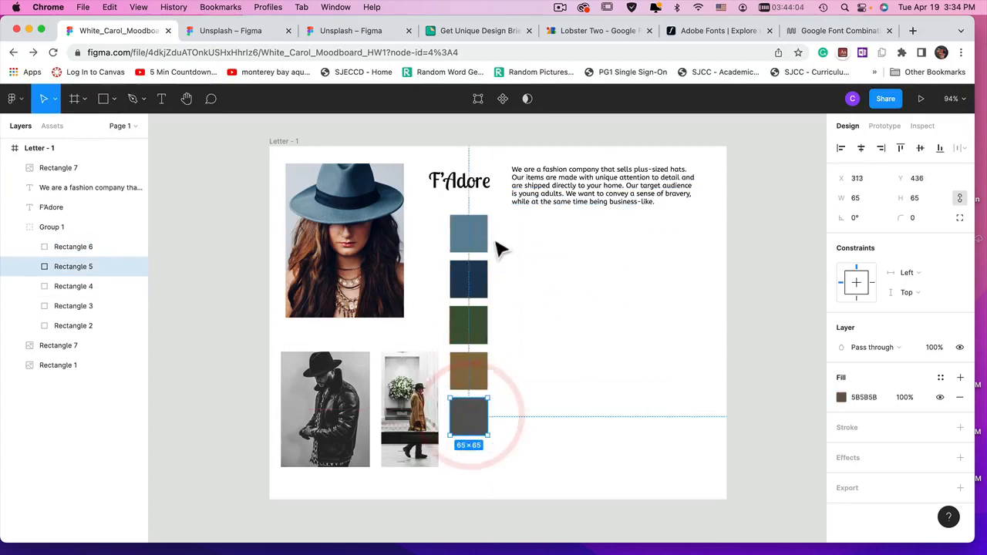
{"action": "left_click_drag", "start_coordinate": [536, 231], "coordinate": [489, 432]}
{"action": "left_click", "coordinate": [634, 252]}
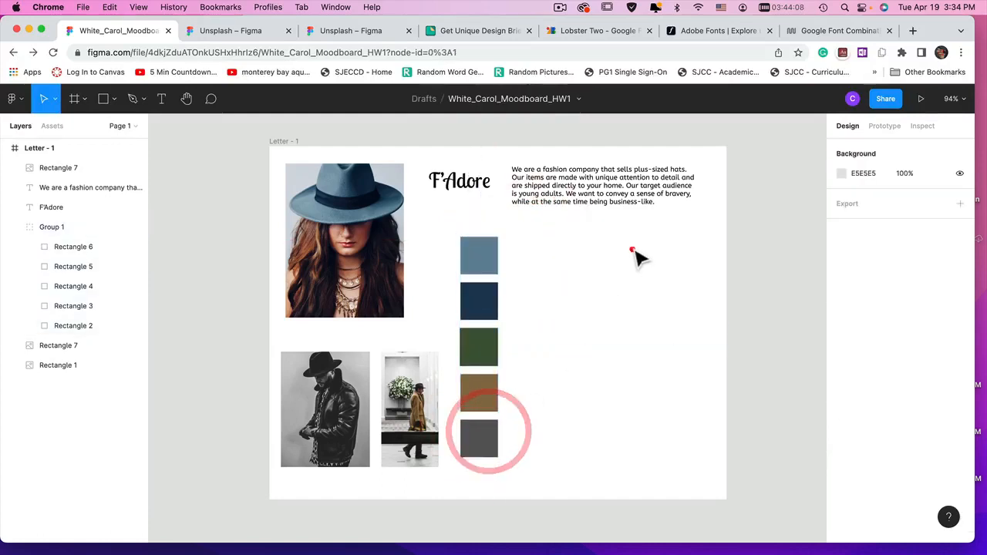
{"action": "left_click", "coordinate": [161, 98]}
{"action": "left_click_drag", "start_coordinate": [505, 238], "coordinate": [577, 269]}
{"action": "left_click", "coordinate": [554, 259]}
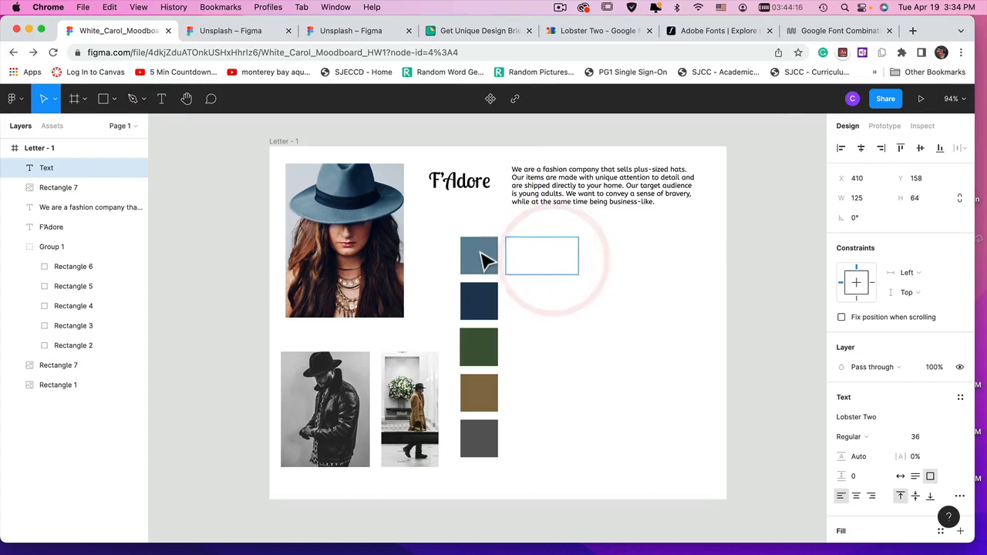
{"action": "left_click", "coordinate": [479, 256]}
Copy the fill hex code of the light blue swatch and deselect the swatch group.
{"action": "left_click", "coordinate": [480, 255]}
{"action": "left_click", "coordinate": [480, 251]}
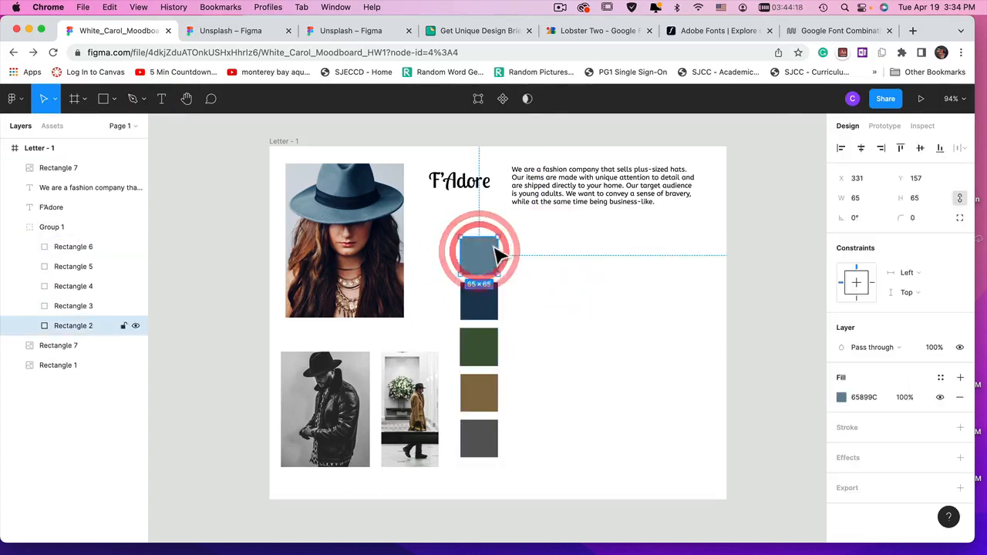
{"action": "left_click", "coordinate": [864, 397]}
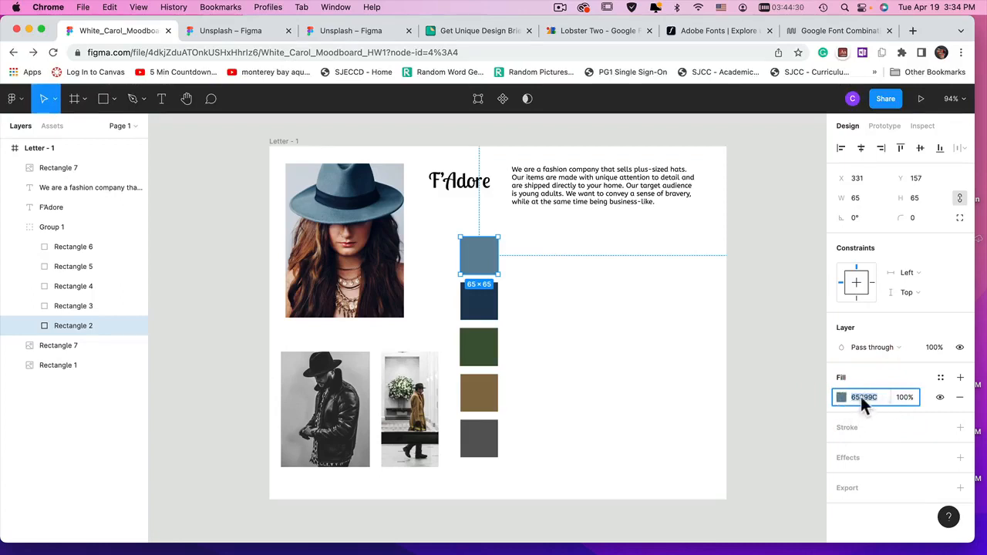
{"action": "left_click", "coordinate": [868, 397]}
{"action": "left_click_drag", "start_coordinate": [878, 396], "coordinate": [848, 398]}
{"action": "key", "text": "cmd+c"}
{"action": "left_click", "coordinate": [529, 253]}
{"action": "left_click", "coordinate": [486, 255]}
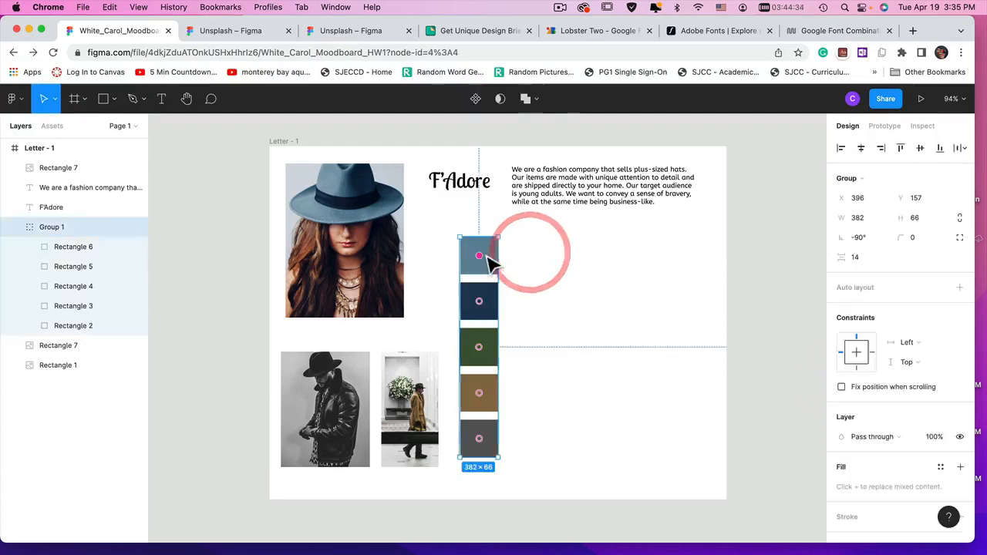
{"action": "left_click", "coordinate": [485, 254]}
{"action": "left_click", "coordinate": [530, 249]}
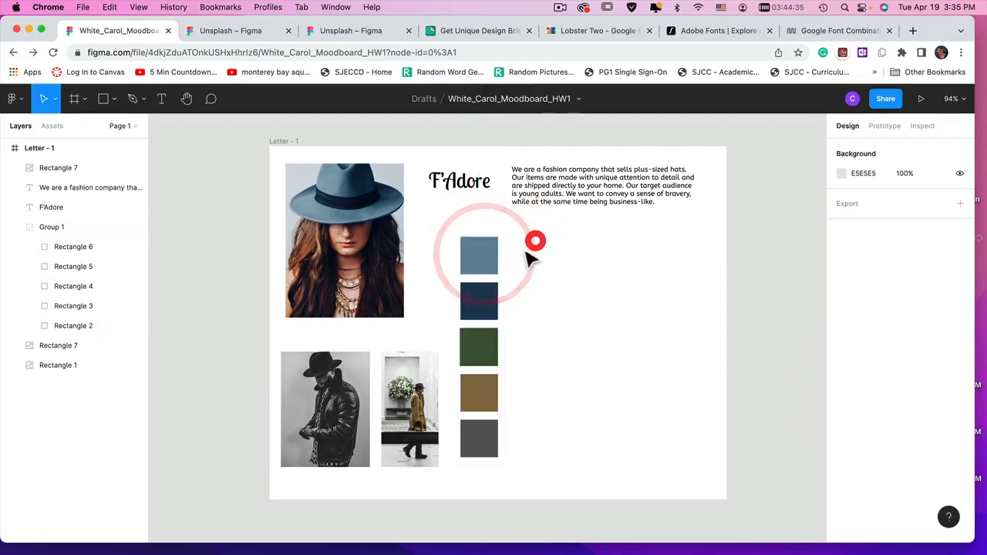
Draw a text box about 109 × 63 beside the light blue swatch and paste the hex code 65899C into it.
{"action": "left_click", "coordinate": [164, 98]}
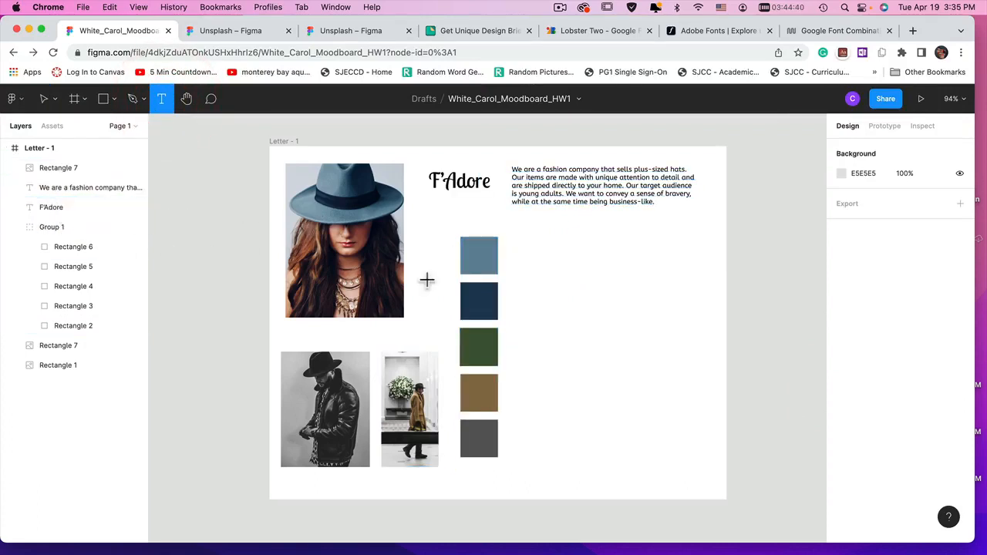
{"action": "left_click_drag", "start_coordinate": [505, 239], "coordinate": [569, 274]}
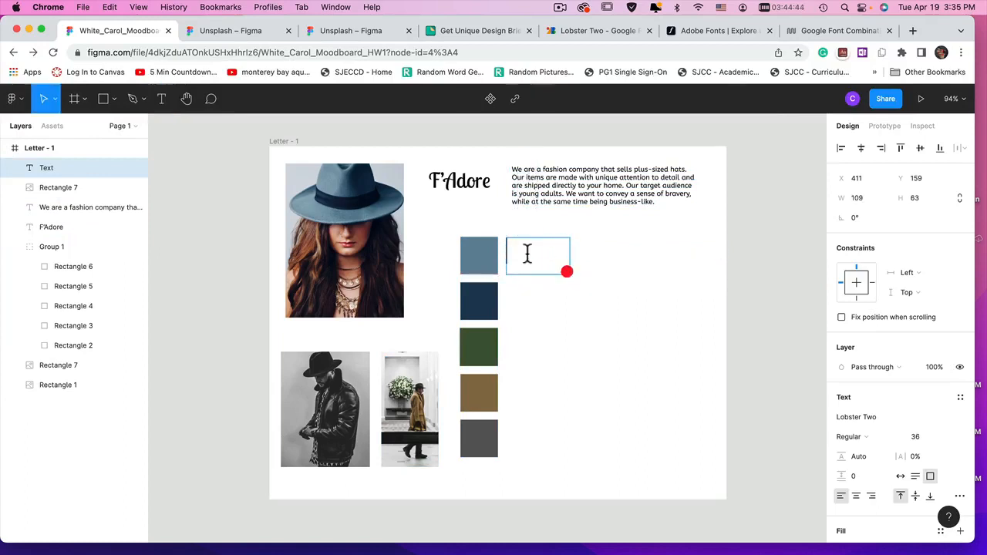
{"action": "key", "text": "super+v"}
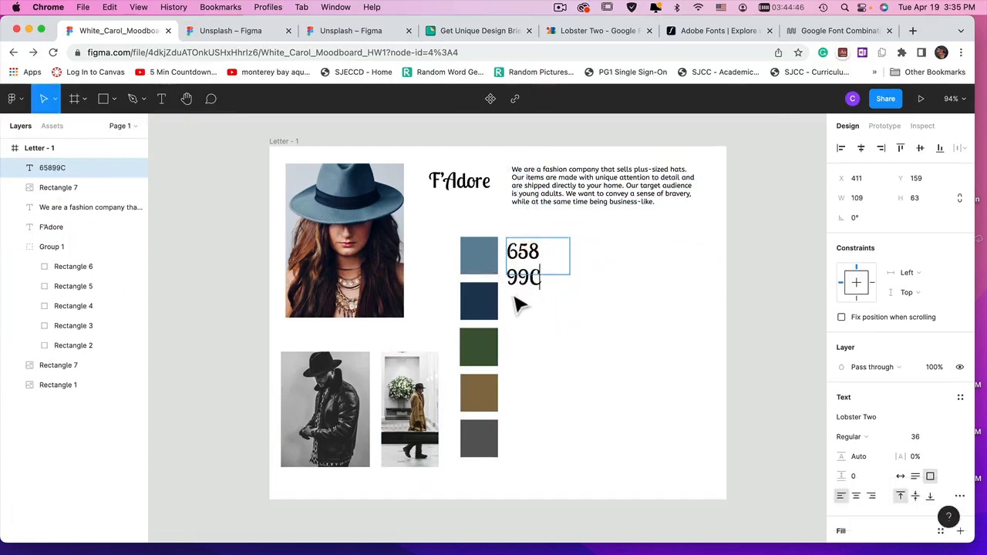
Set the font of the 65899C label to Krona One.
{"action": "key", "text": "super+a"}
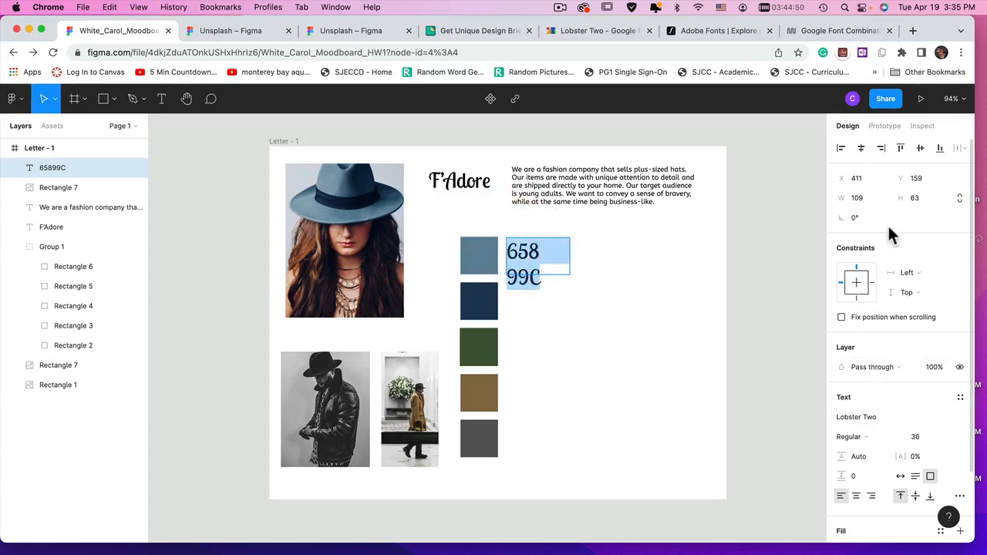
{"action": "scroll", "coordinate": [899, 464], "scroll_direction": "down", "scroll_amount": 4}
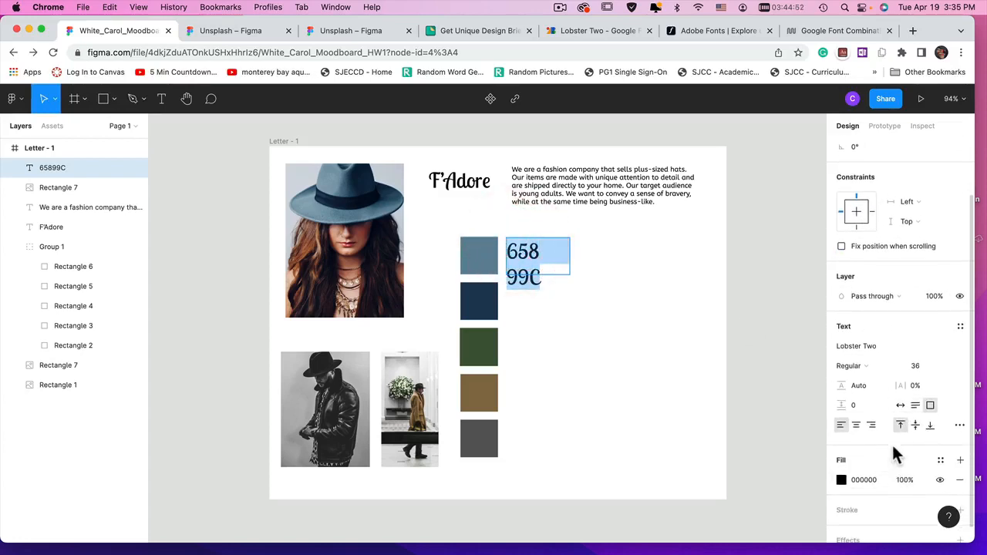
{"action": "scroll", "coordinate": [891, 443], "scroll_direction": "down", "scroll_amount": 1}
{"action": "left_click", "coordinate": [877, 327]}
{"action": "left_click", "coordinate": [960, 327]}
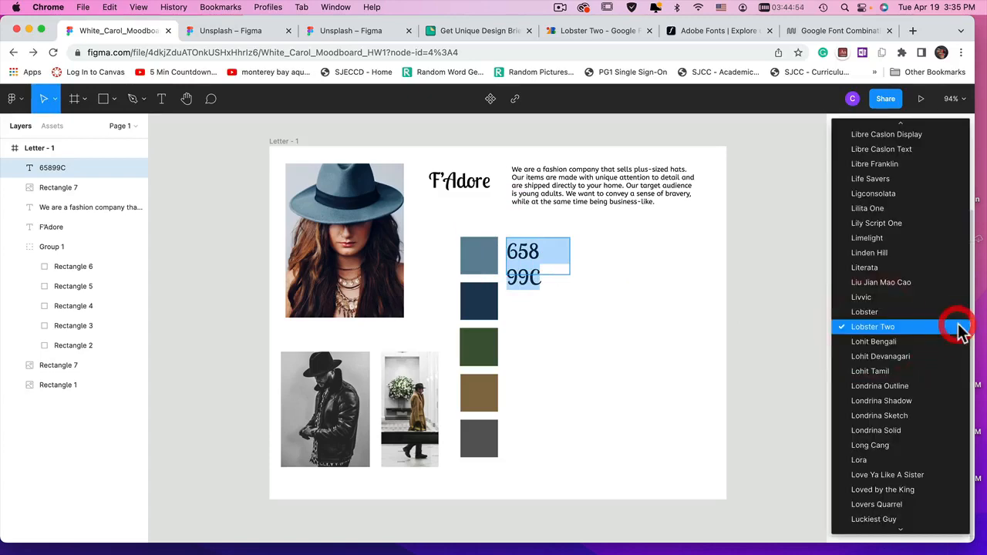
{"action": "scroll", "coordinate": [910, 132], "scroll_direction": "up", "scroll_amount": 10}
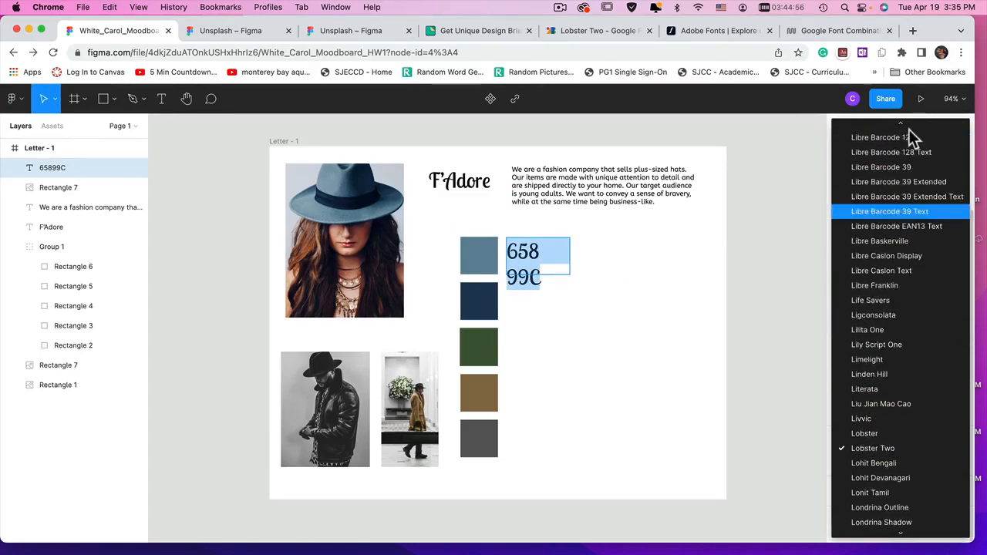
{"action": "left_click", "coordinate": [840, 241]}
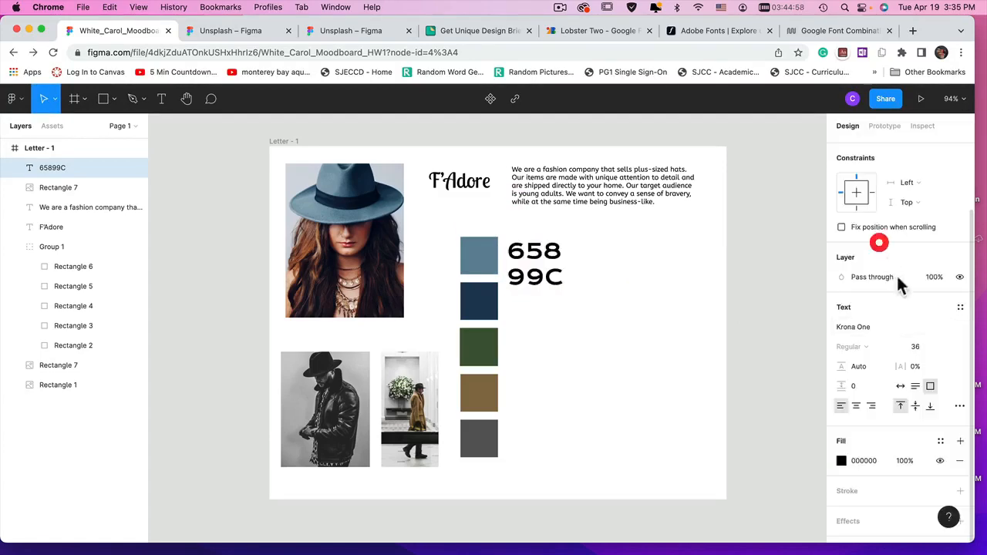
Copy the label's font name Krona One, apply it to the company description paragraph, and undo that font change.
{"action": "left_click", "coordinate": [884, 326]}
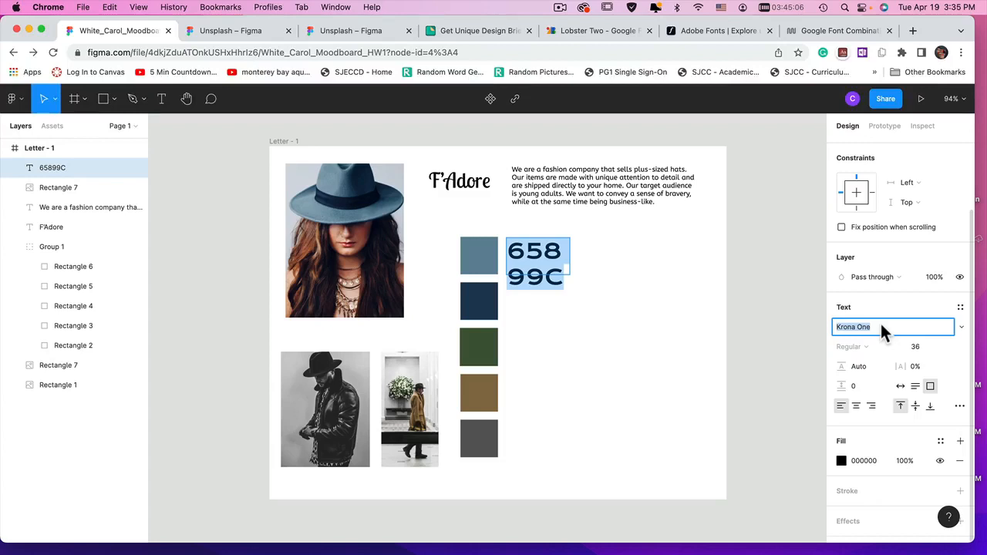
{"action": "key", "text": "super+c"}
{"action": "left_click", "coordinate": [660, 201]}
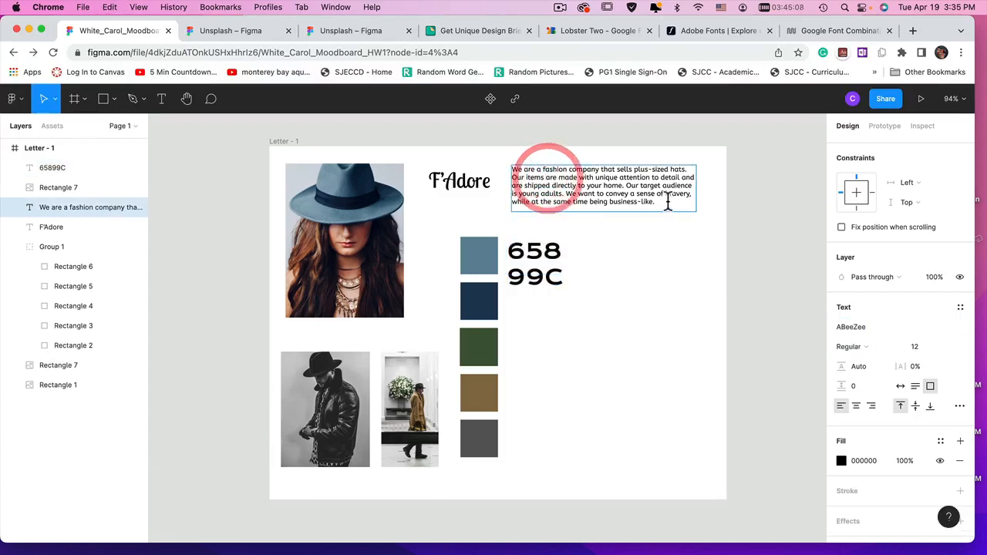
{"action": "left_click_drag", "start_coordinate": [667, 202], "coordinate": [496, 155]}
{"action": "left_click", "coordinate": [873, 329]}
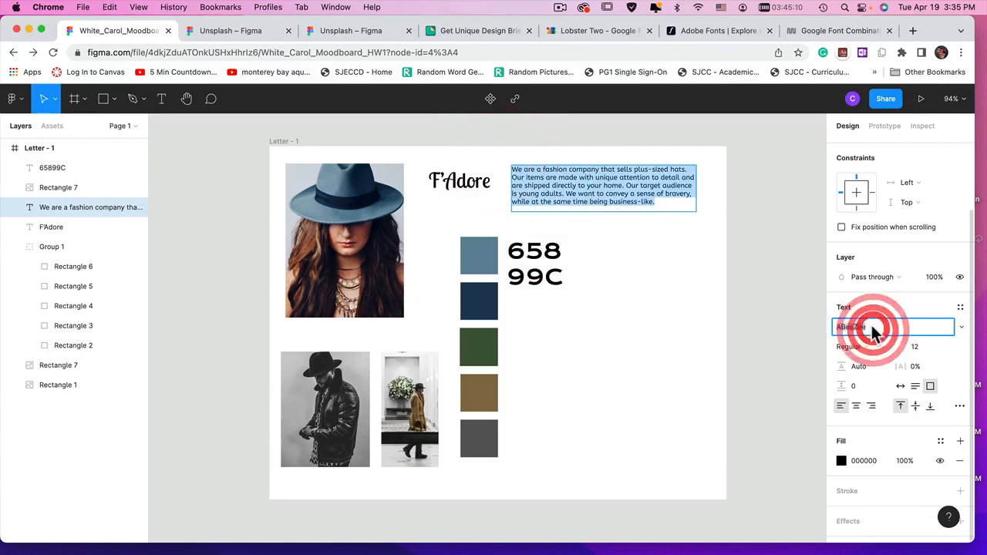
{"action": "key", "text": "super+v"}
{"action": "left_click", "coordinate": [904, 323]}
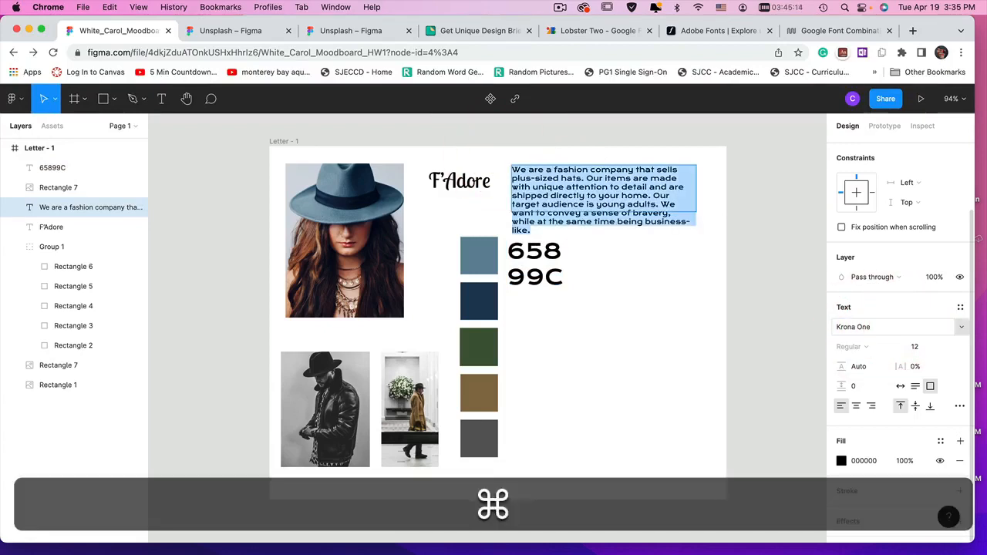
{"action": "key", "text": "super+z"}
Change the font of the 65899C label to ABeeZee, matching the company description paragraph.
{"action": "left_click", "coordinate": [516, 253]}
{"action": "left_click_drag", "start_coordinate": [512, 253], "coordinate": [589, 282]}
{"action": "left_click", "coordinate": [896, 324]}
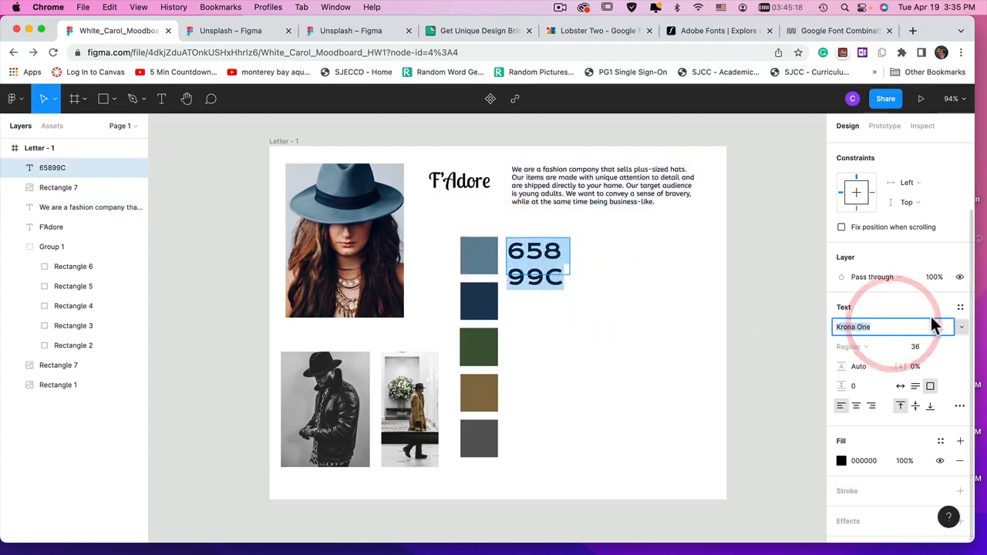
{"action": "type", "text": "A"}
{"action": "key", "text": "Return"}
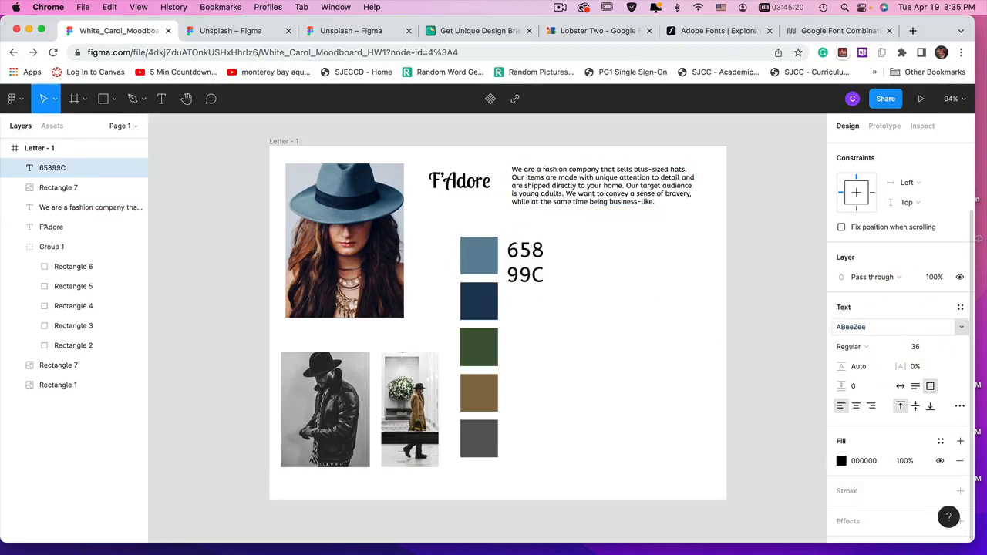
Set the font size of the whole 65899C label to 14.
{"action": "left_click", "coordinate": [530, 260]}
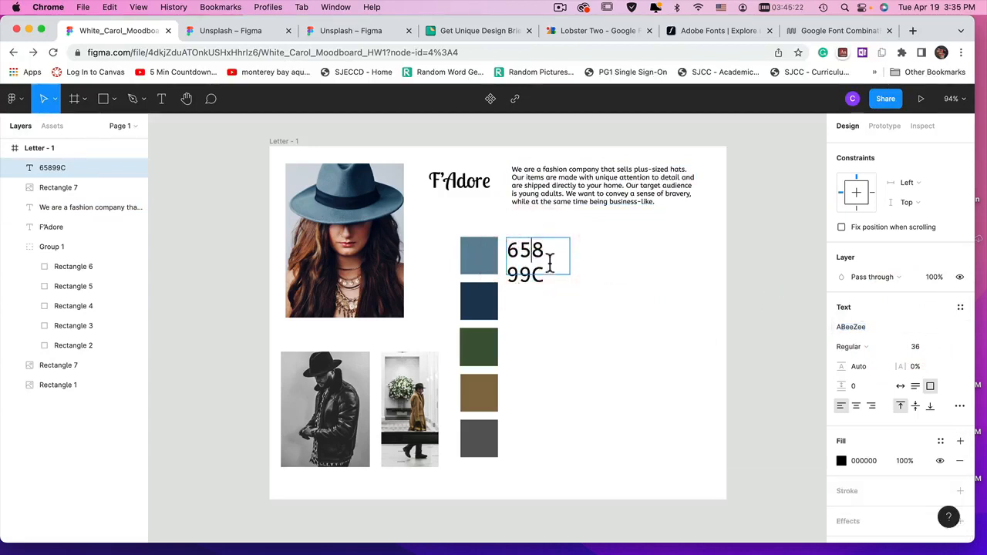
{"action": "left_click", "coordinate": [521, 271]}
{"action": "left_click_drag", "start_coordinate": [509, 250], "coordinate": [562, 277]}
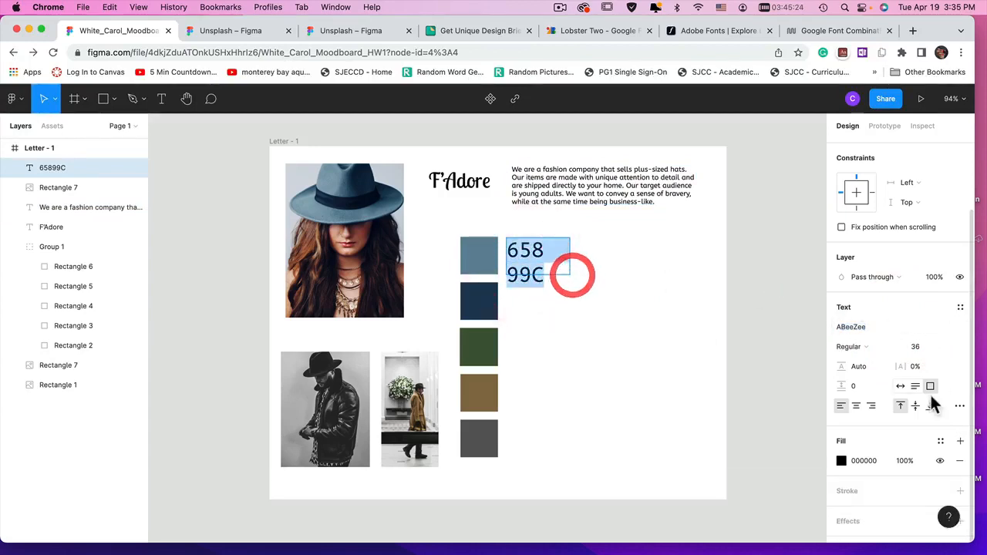
{"action": "left_click", "coordinate": [962, 328]}
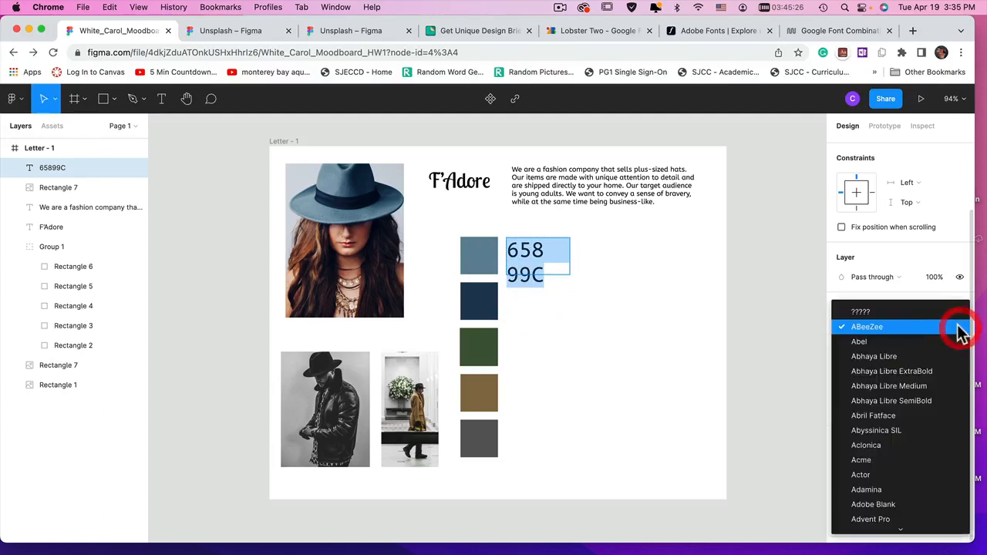
{"action": "left_click", "coordinate": [961, 328]}
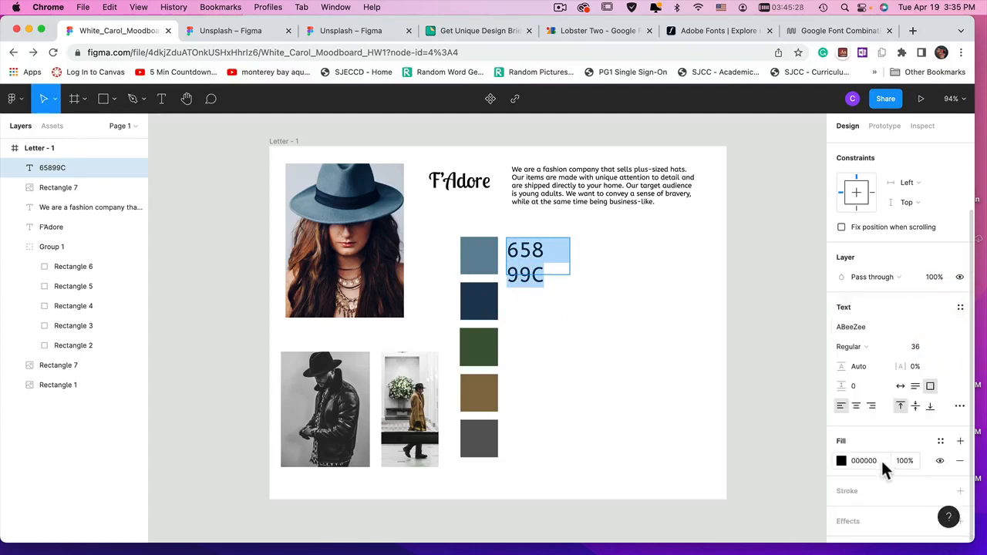
{"action": "left_click", "coordinate": [853, 462]}
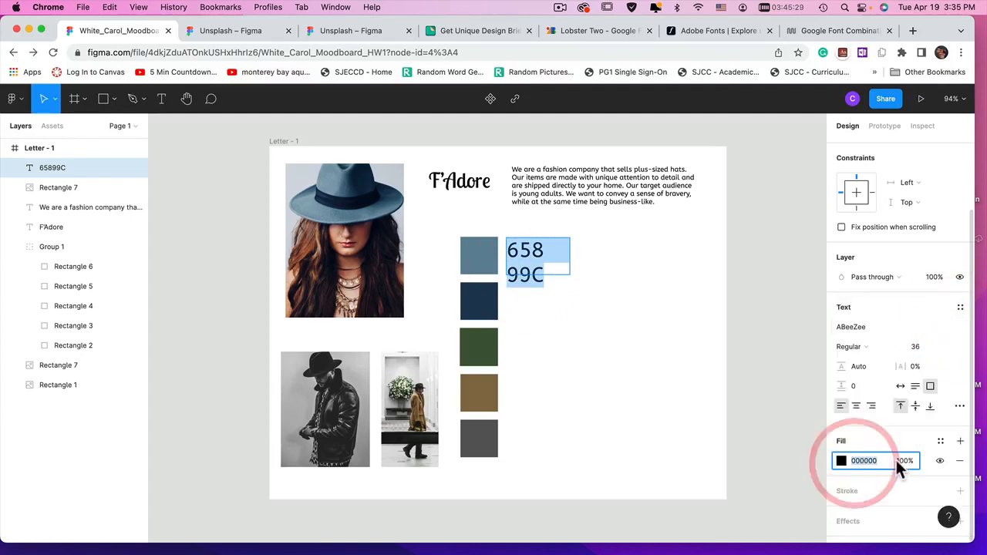
{"action": "left_click", "coordinate": [922, 346]}
{"action": "left_click", "coordinate": [944, 347]}
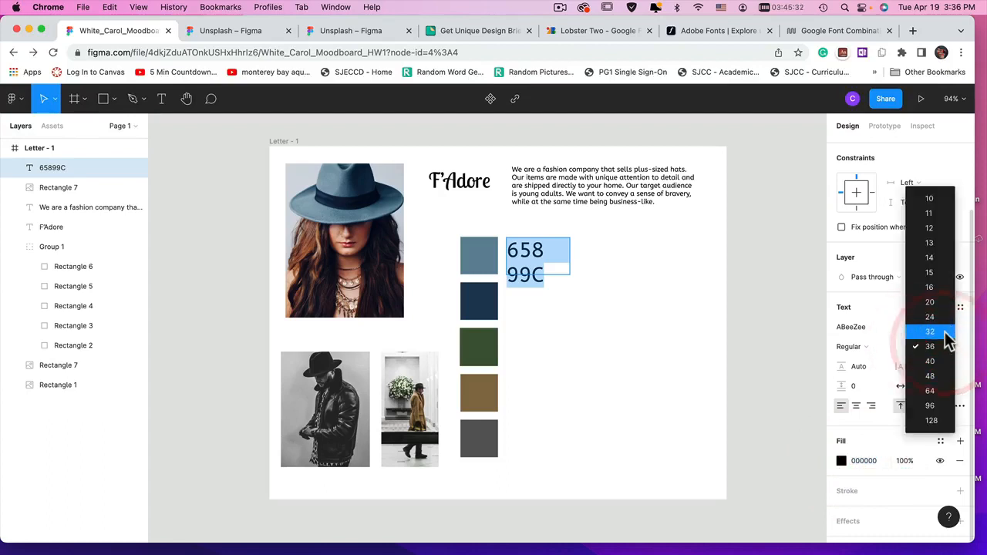
{"action": "left_click", "coordinate": [938, 257]}
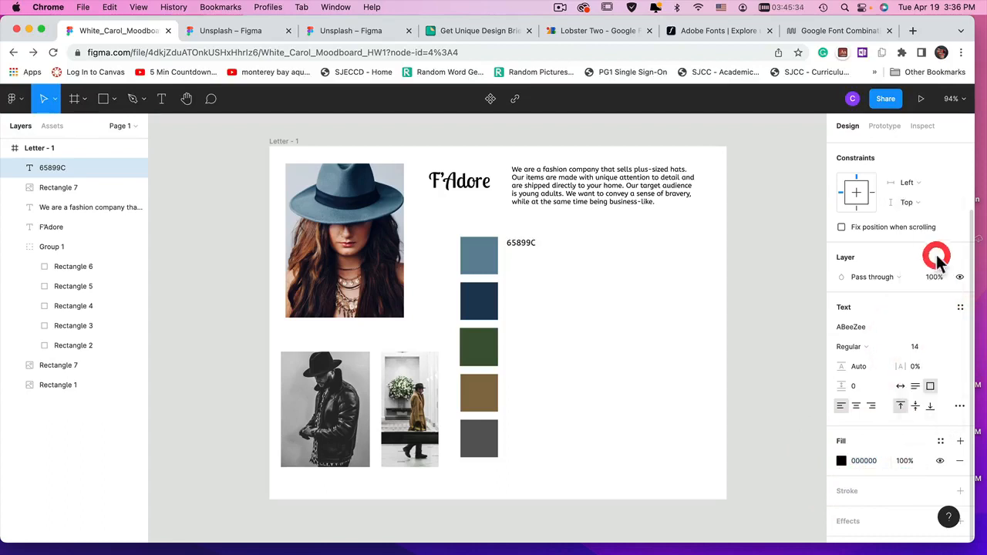
Shrink the 65899C text box to about 109 × 20 around its single line of text and keep it selected.
{"action": "left_click", "coordinate": [521, 242]}
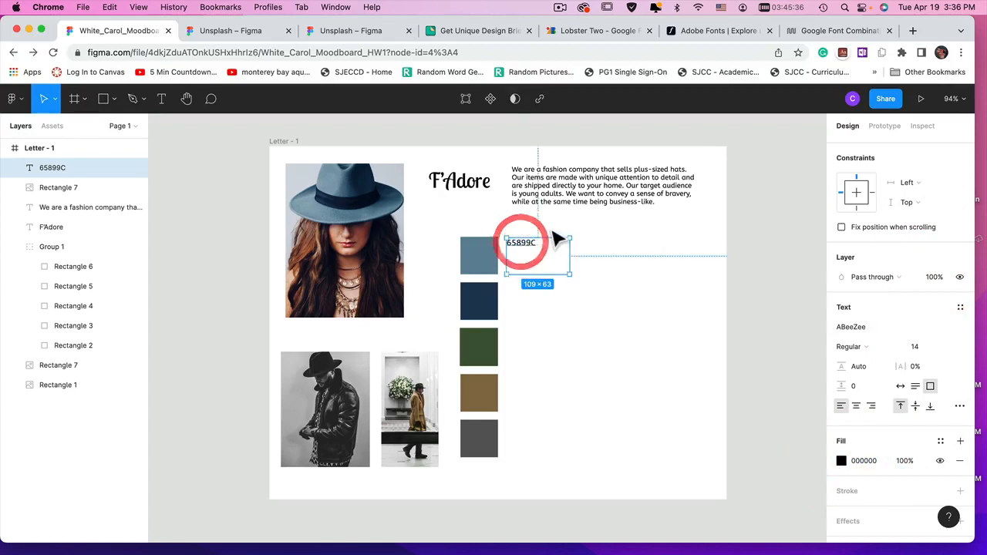
{"action": "left_click_drag", "start_coordinate": [570, 273], "coordinate": [567, 261]}
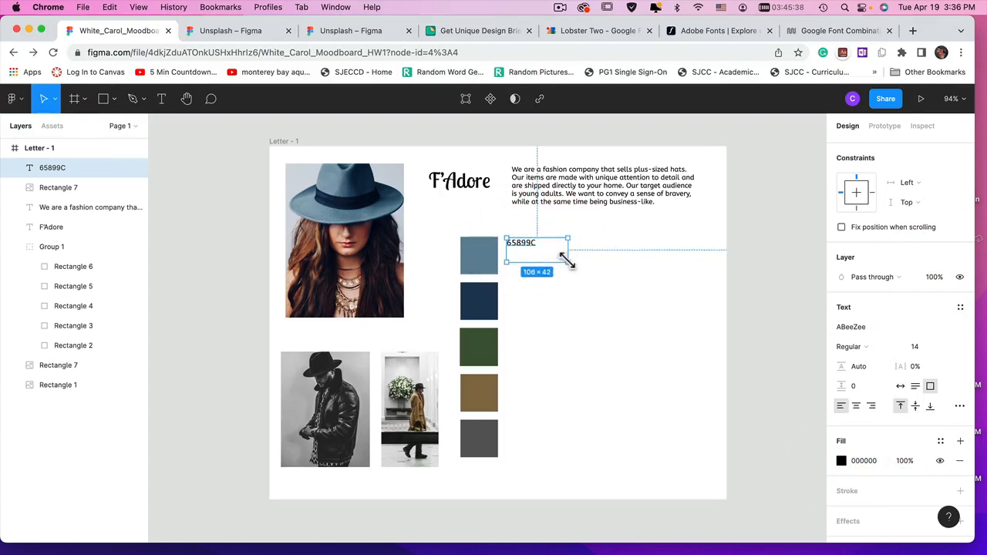
{"action": "left_click", "coordinate": [592, 275]}
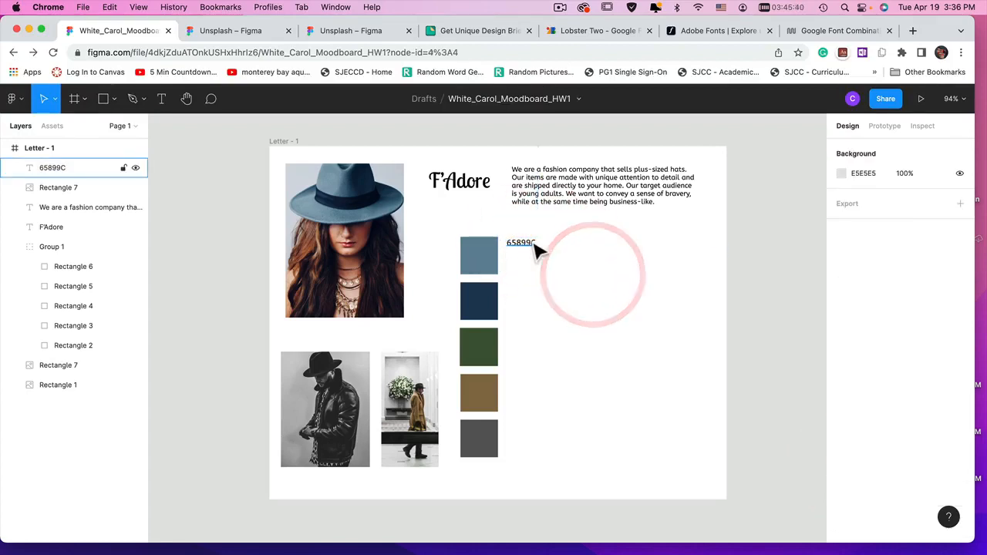
{"action": "left_click", "coordinate": [528, 240]}
{"action": "left_click", "coordinate": [555, 244]}
{"action": "left_click", "coordinate": [526, 243]}
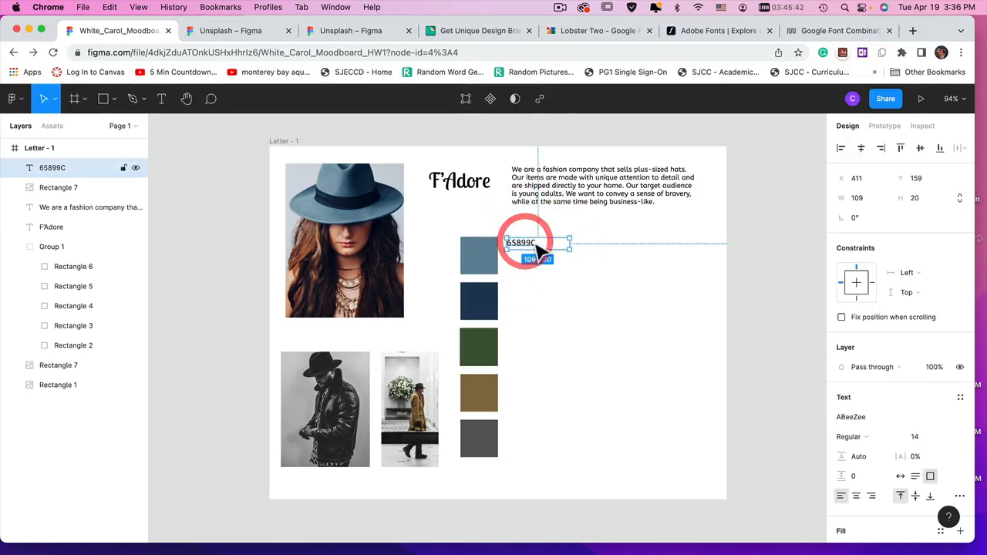
Extend the blue swatch's label so it reads "Hex: 65899C R=G=B=".
{"action": "double_click", "coordinate": [542, 242]}
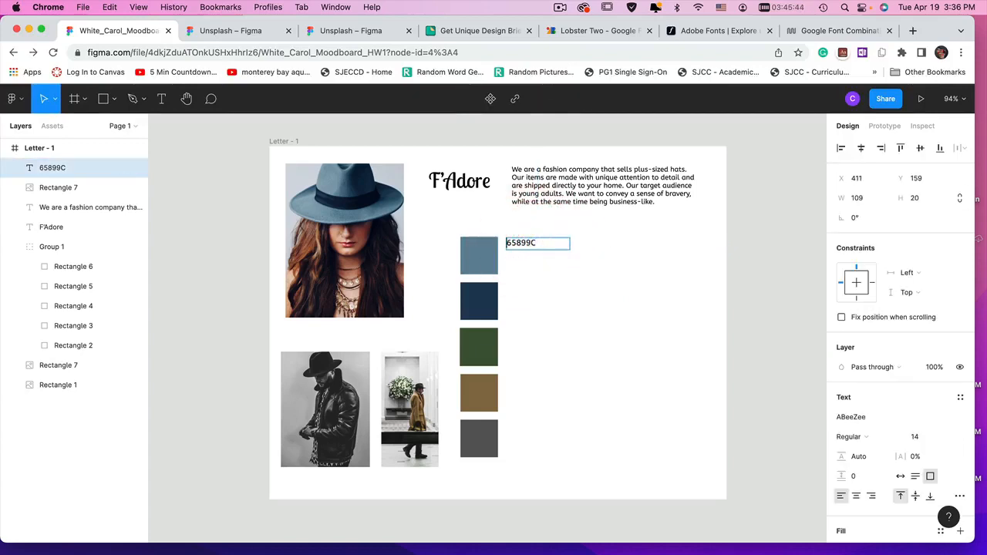
{"action": "type", "text": "Hex"}
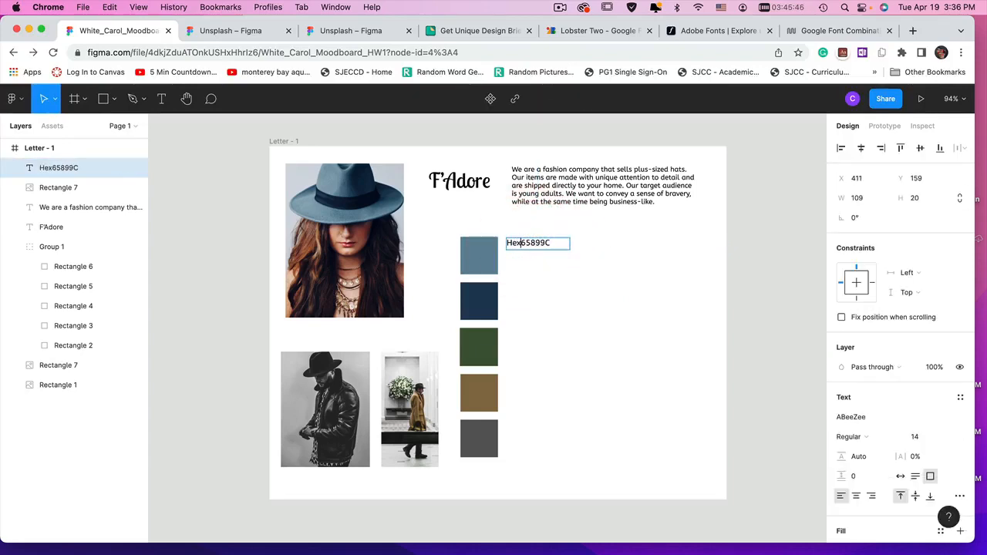
{"action": "type", "text": ":"}
{"action": "type", "text": " 65899C "}
{"action": "type", "text": "R"}
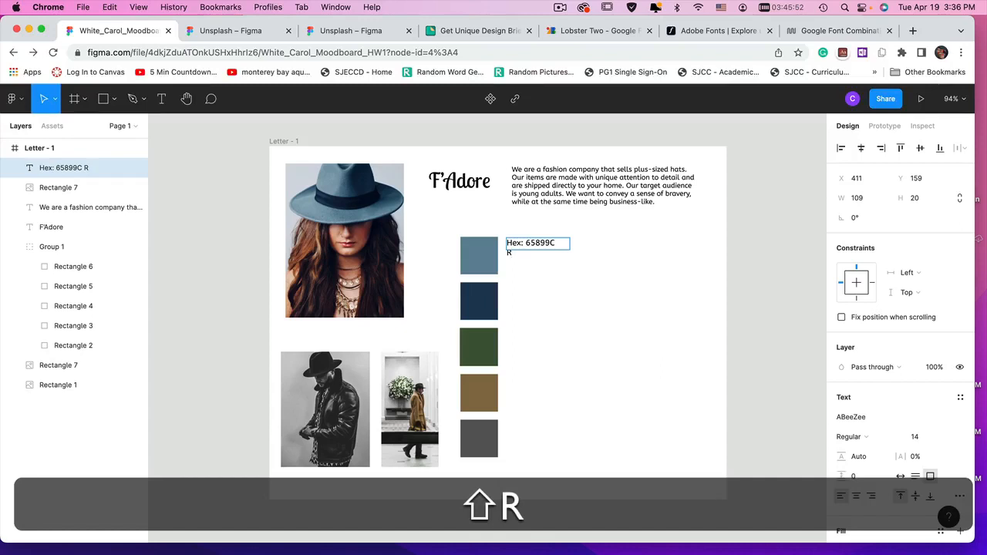
{"action": "type", "text": "GB"}
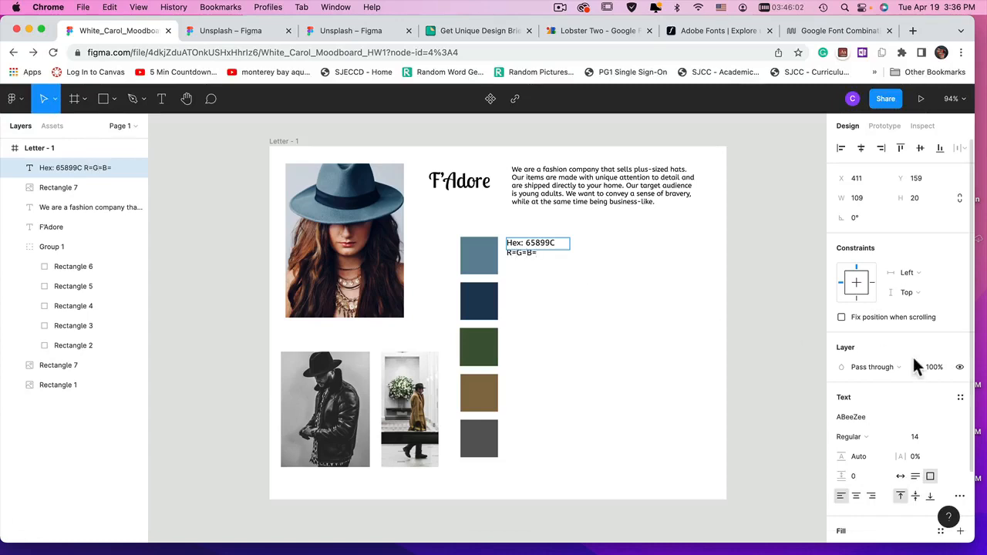
Switch the top blue swatch's fill color model to RGB and copy its red value.
{"action": "left_click", "coordinate": [513, 252]}
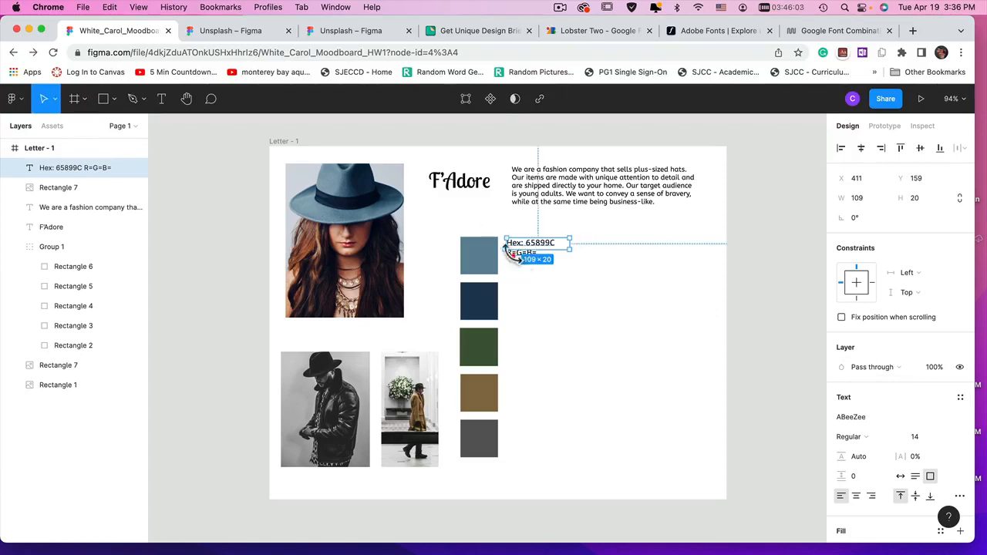
{"action": "double_click", "coordinate": [470, 248]}
{"action": "left_click", "coordinate": [851, 396]}
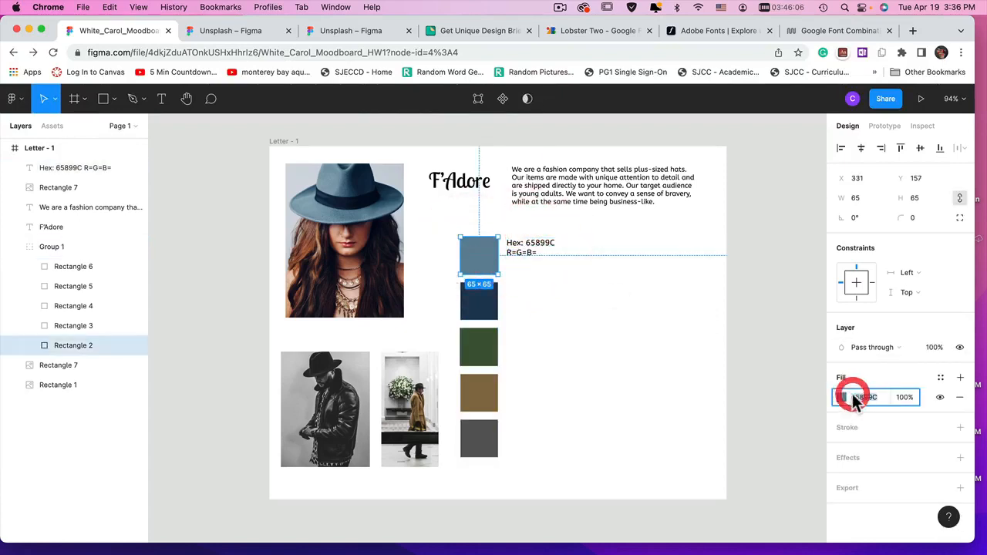
{"action": "left_click", "coordinate": [840, 397]}
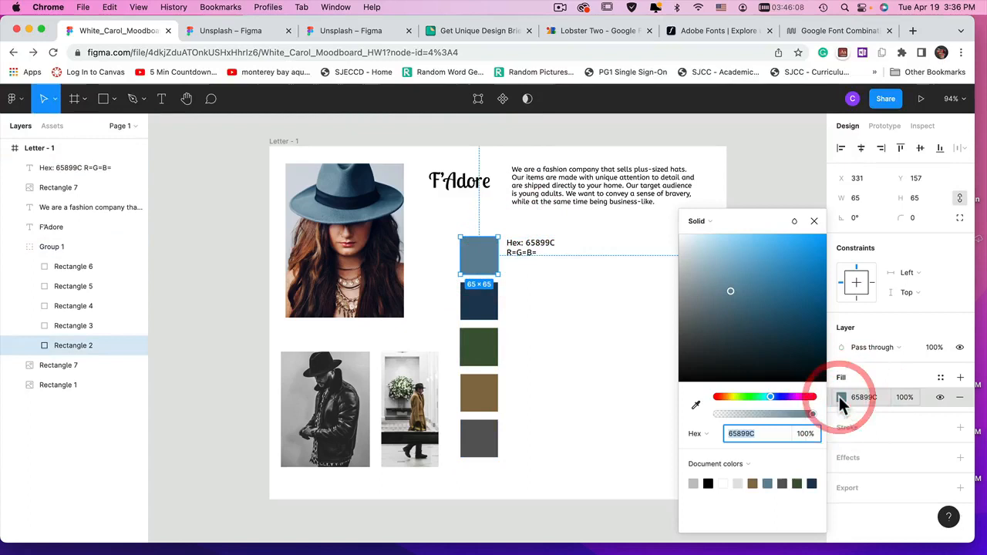
{"action": "left_click", "coordinate": [695, 433]}
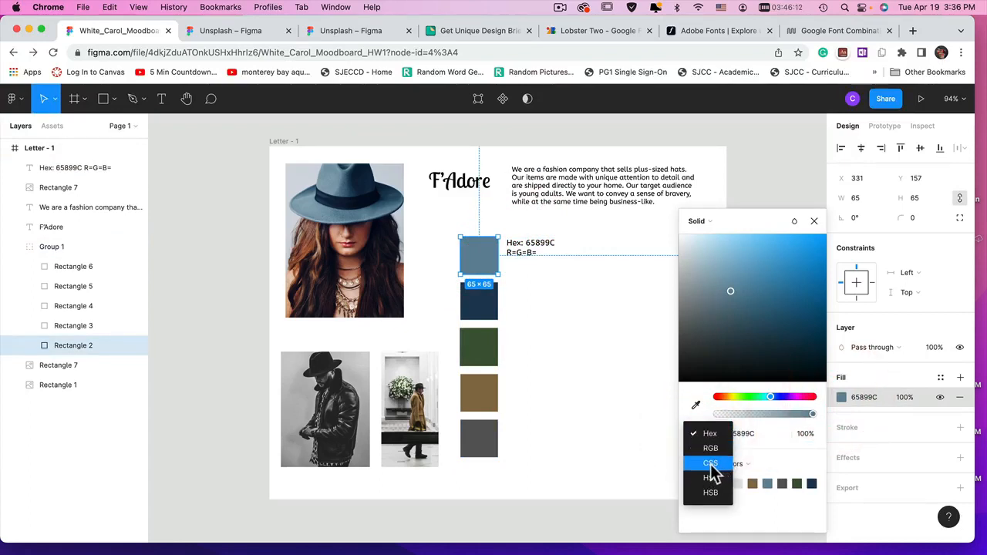
{"action": "left_click", "coordinate": [709, 449]}
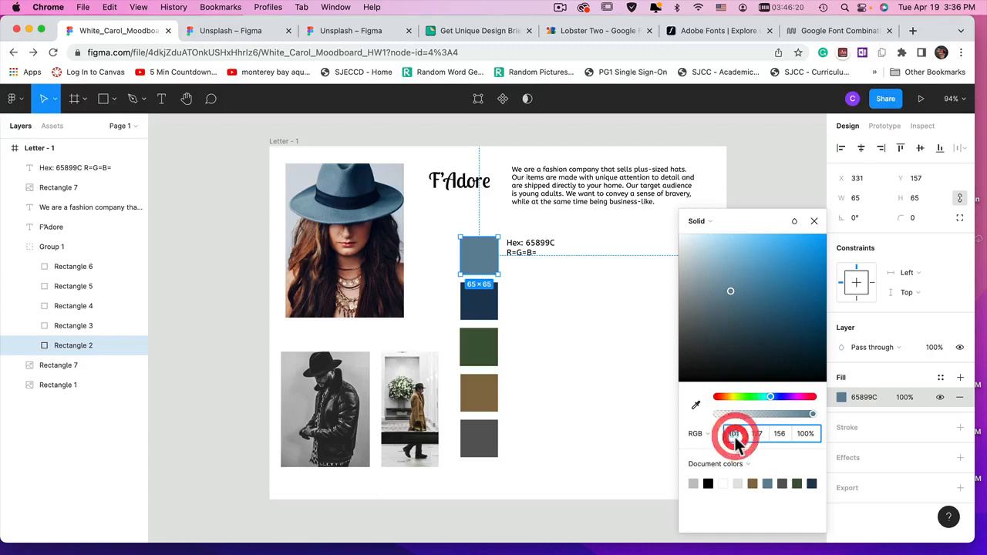
{"action": "key", "text": "super+c"}
Enlarge the Hex label's text box to about 109 × 77 to make room for more lines.
{"action": "left_click", "coordinate": [526, 249]}
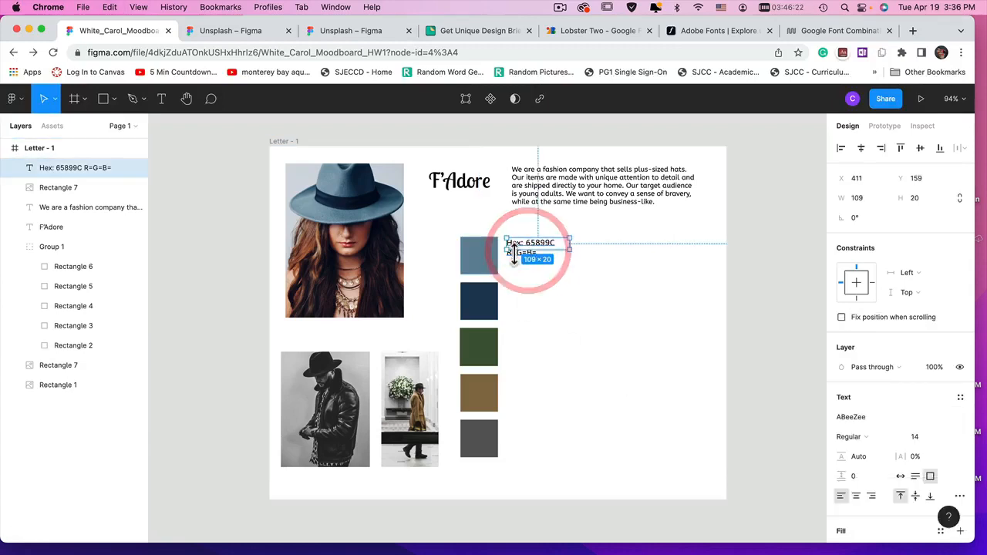
{"action": "double_click", "coordinate": [521, 245]}
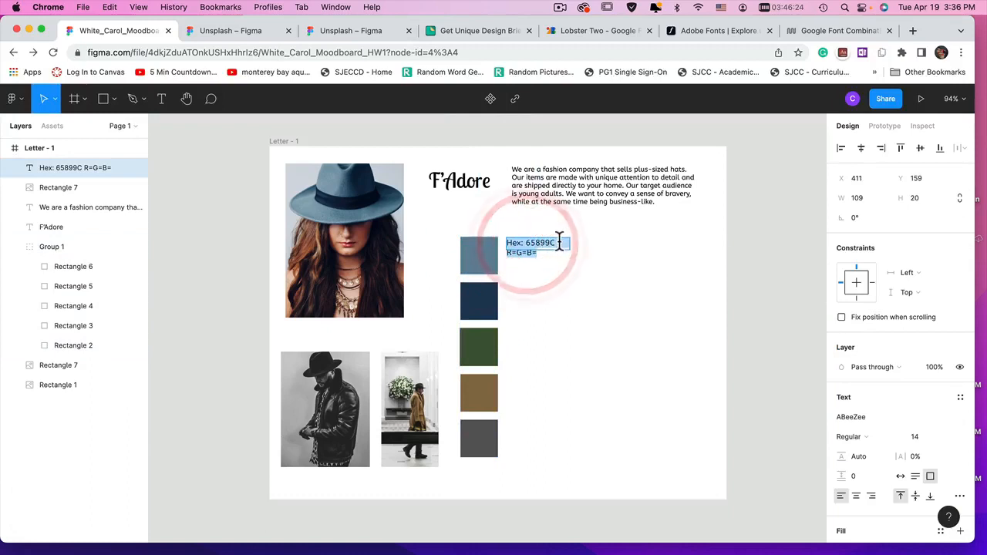
{"action": "left_click", "coordinate": [599, 249]}
{"action": "left_click_drag", "start_coordinate": [568, 255], "coordinate": [571, 275]}
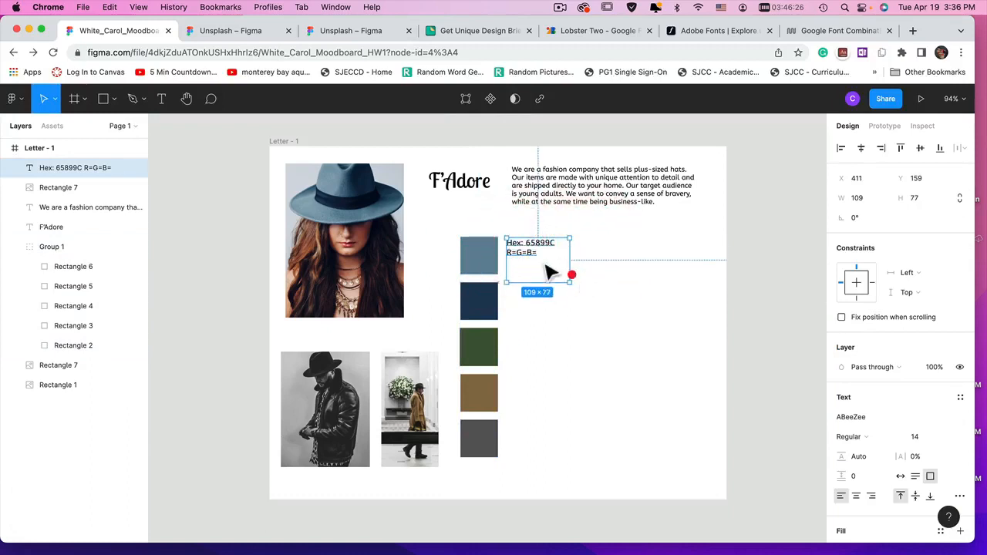
Paste the red value 101 after "R=" in the blue swatch's label.
{"action": "triple_click", "coordinate": [520, 249]}
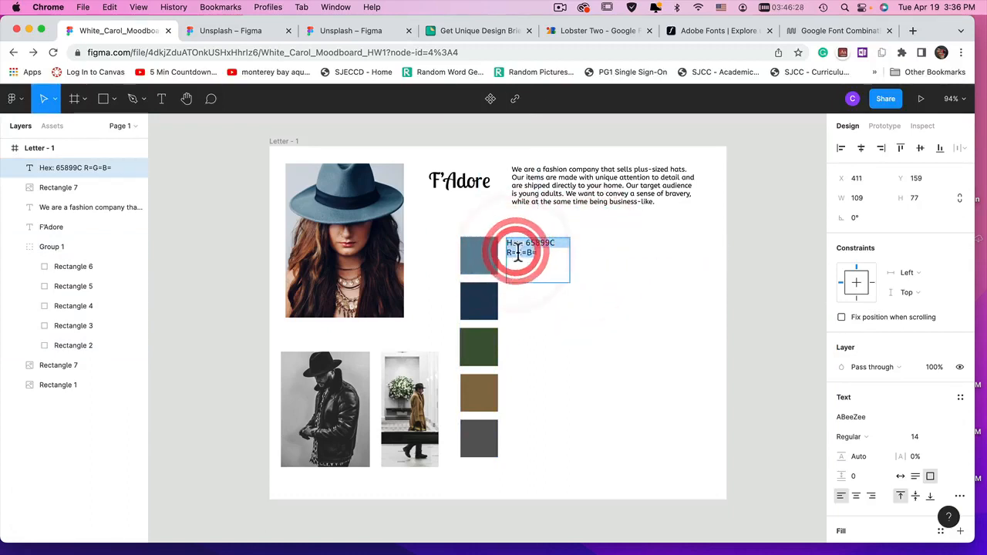
{"action": "left_click", "coordinate": [518, 252]}
{"action": "key", "text": "super+v"}
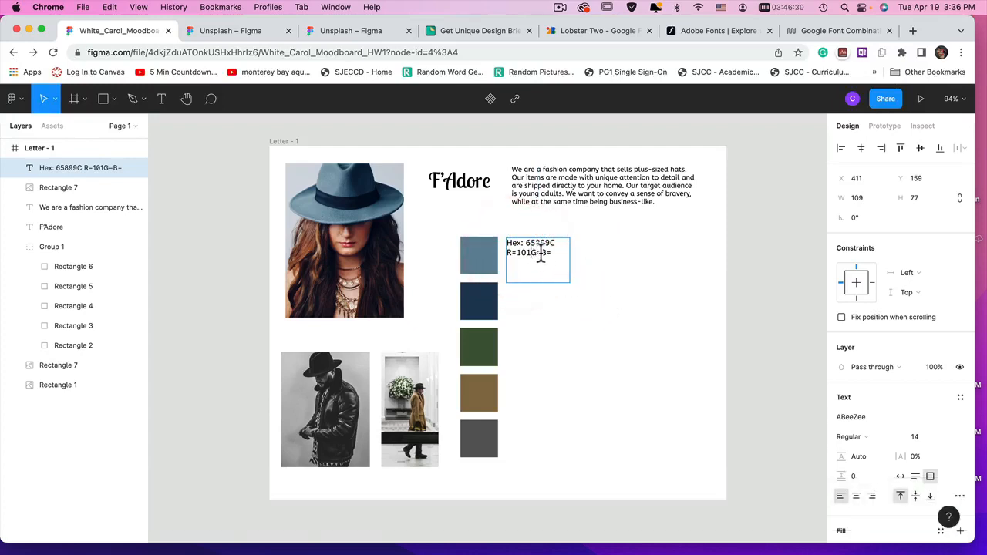
{"action": "left_click", "coordinate": [541, 253]}
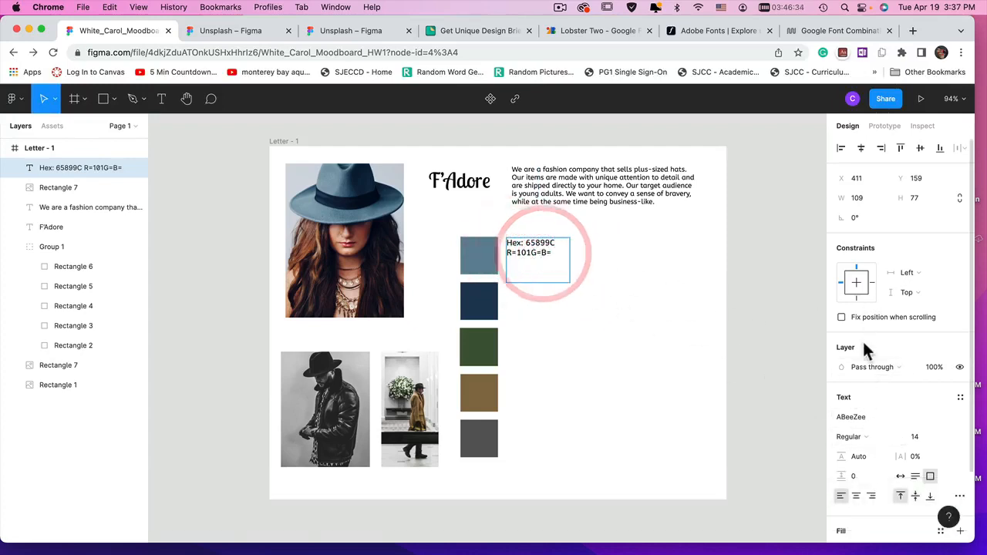
Reopen the top blue swatch's fill color and copy its green value.
{"action": "scroll", "coordinate": [864, 365], "scroll_direction": "down", "scroll_amount": 3}
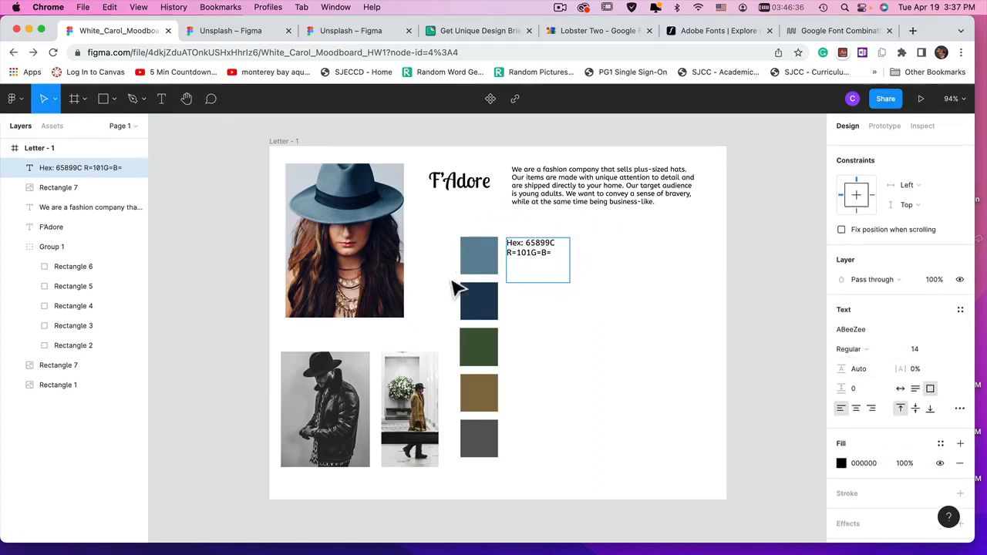
{"action": "left_click", "coordinate": [464, 257]}
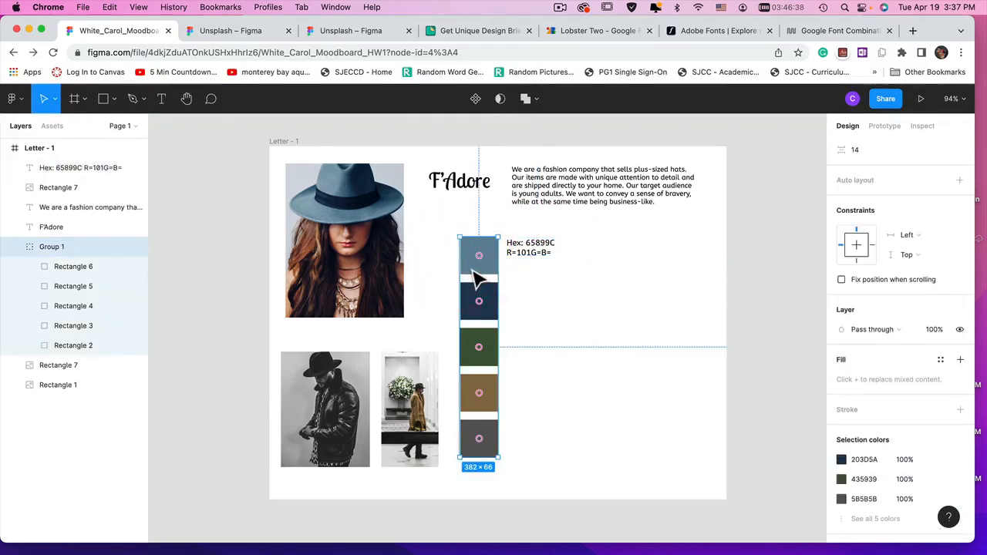
{"action": "double_click", "coordinate": [471, 268]}
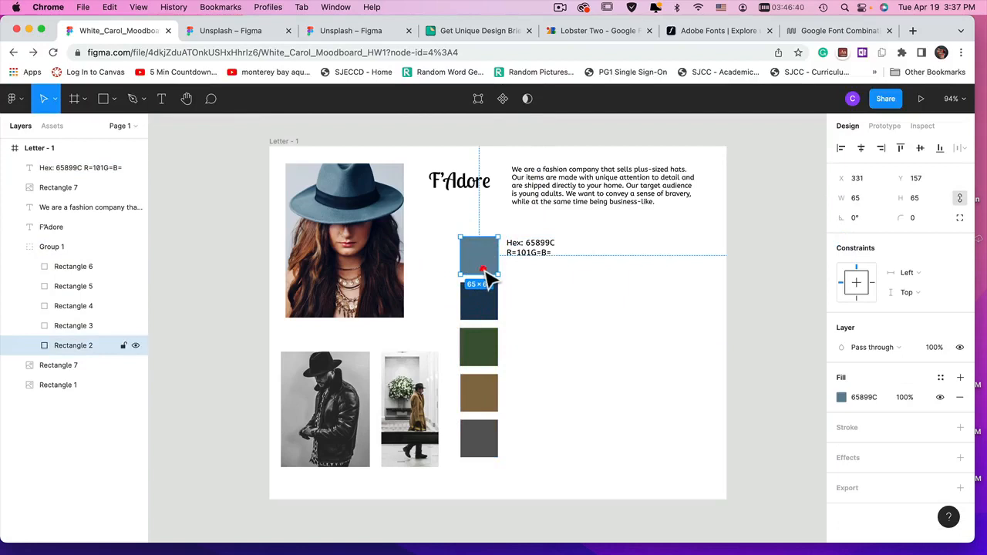
{"action": "double_click", "coordinate": [483, 269]}
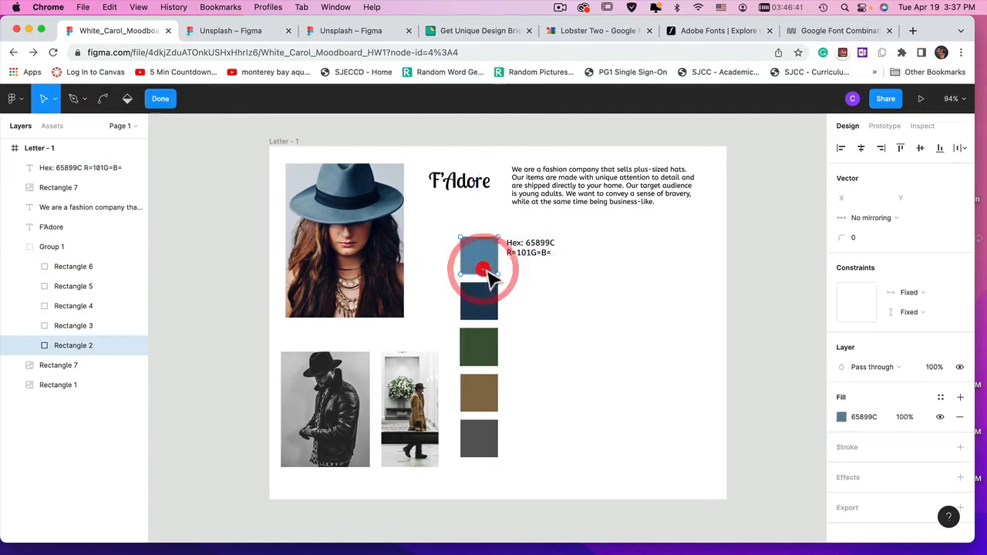
{"action": "left_click", "coordinate": [878, 417]}
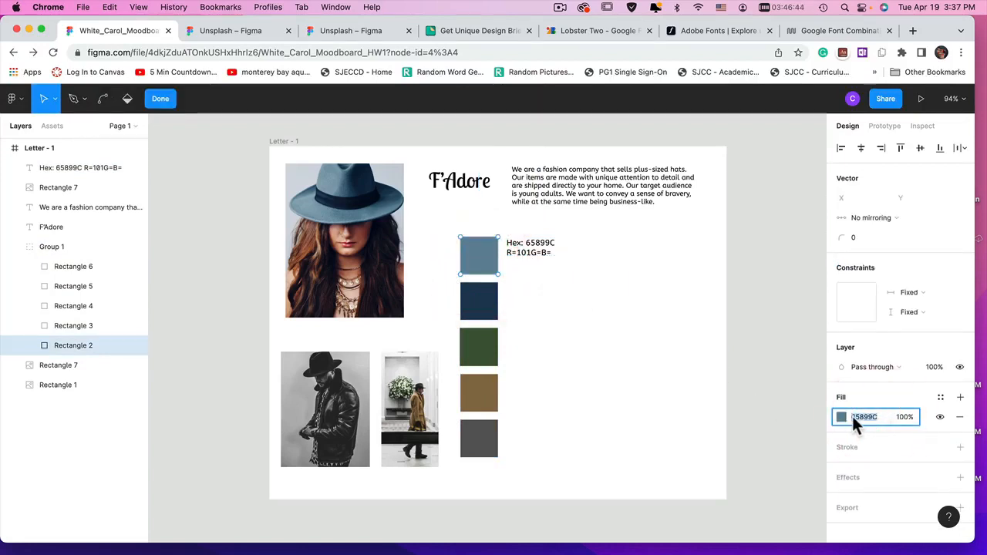
{"action": "left_click", "coordinate": [841, 417]}
{"action": "left_click", "coordinate": [758, 434]}
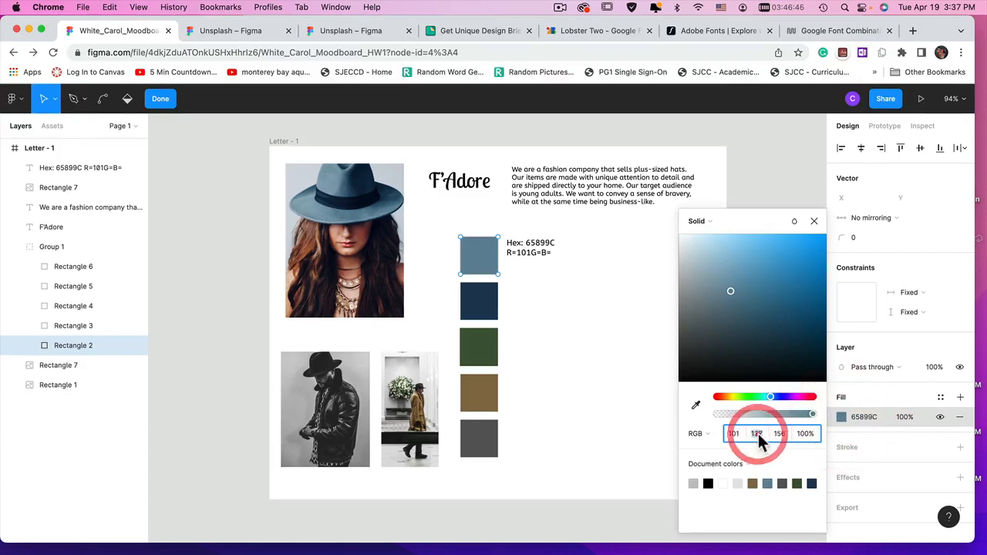
{"action": "key", "text": "super+c"}
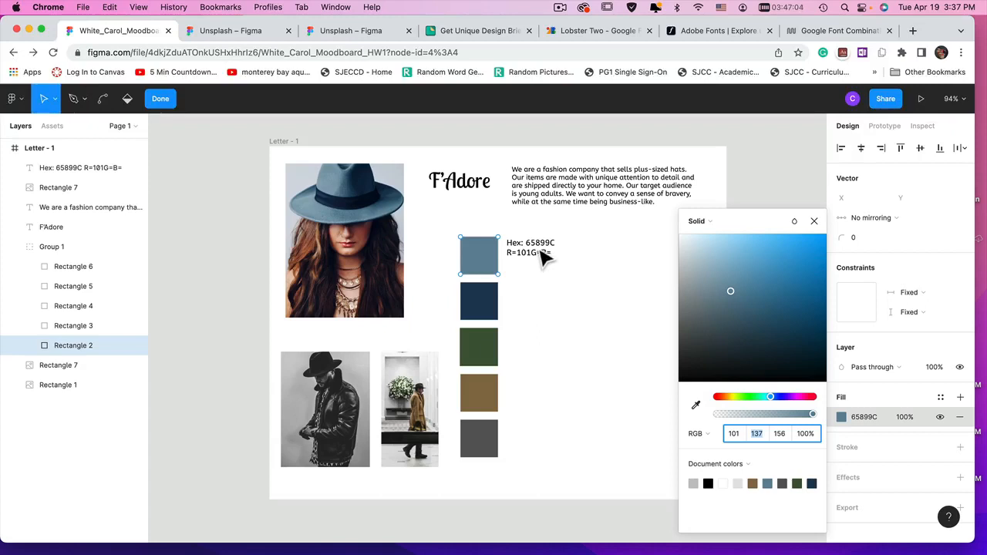
Add a space after "R=101" in the label and enter 137 as the G value.
{"action": "left_click", "coordinate": [543, 258]}
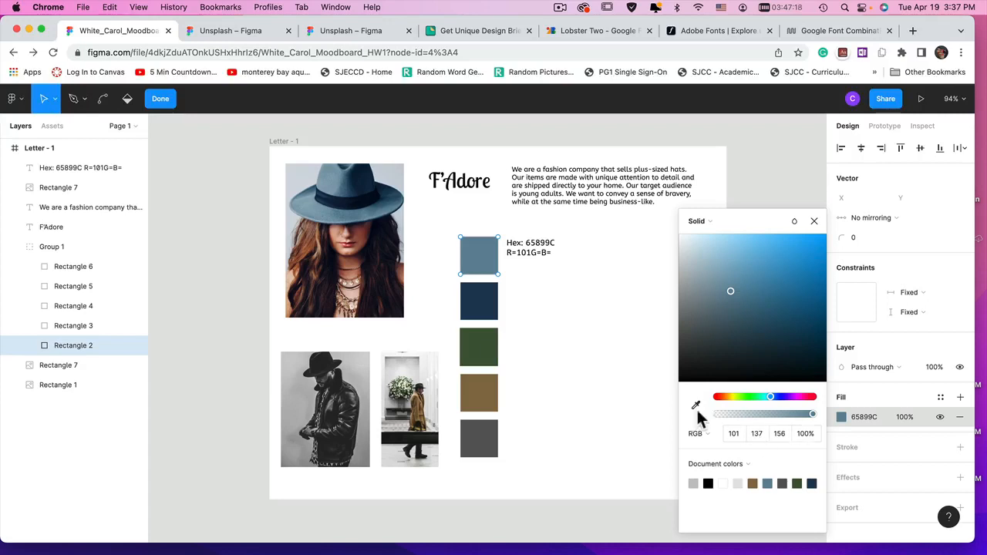
{"action": "left_click", "coordinate": [540, 261]}
{"action": "left_click", "coordinate": [540, 260]}
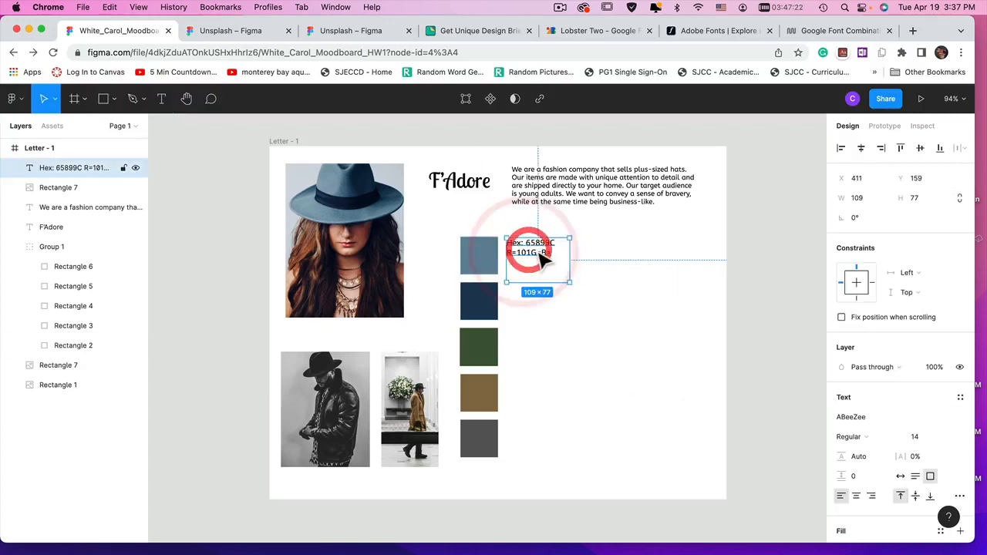
{"action": "double_click", "coordinate": [535, 253]}
{"action": "left_click", "coordinate": [534, 252]}
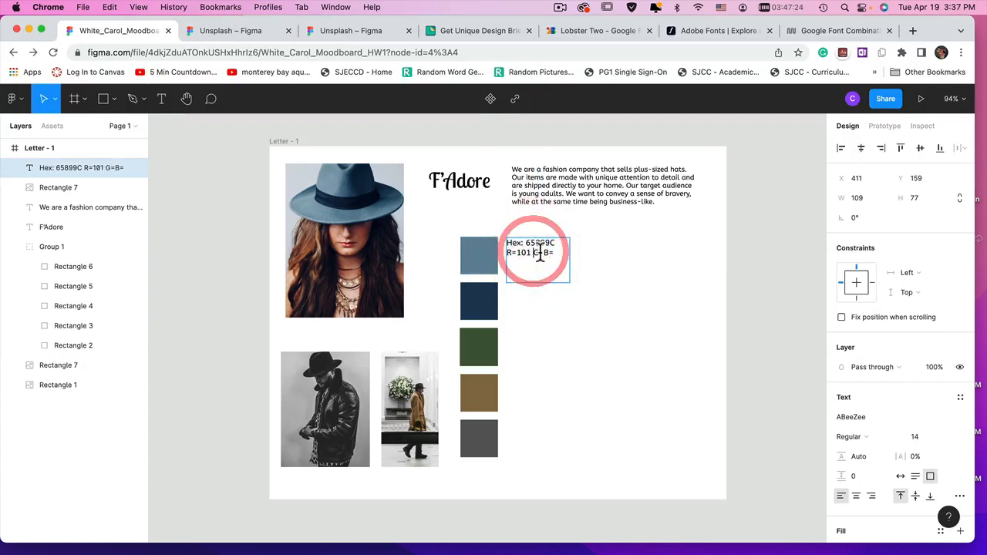
{"action": "left_click", "coordinate": [543, 252]}
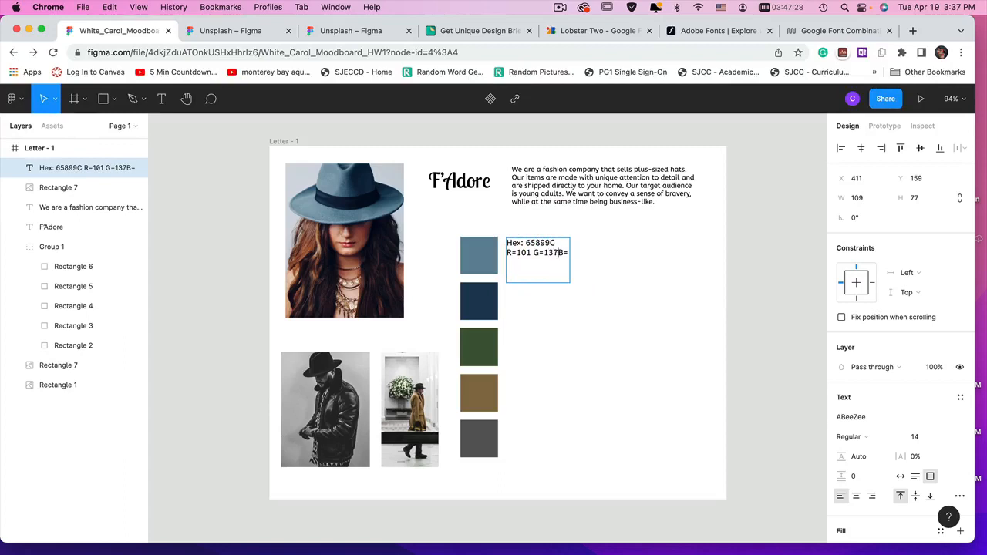
Enter 156 as the label's B value and put the R, G and B values on separate lines.
{"action": "left_click", "coordinate": [570, 255]}
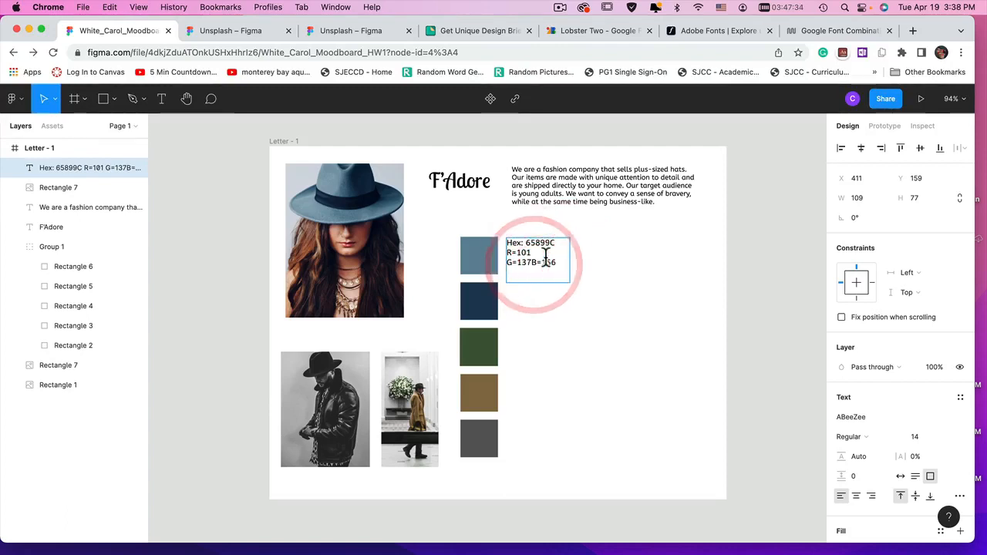
{"action": "left_click", "coordinate": [533, 254]}
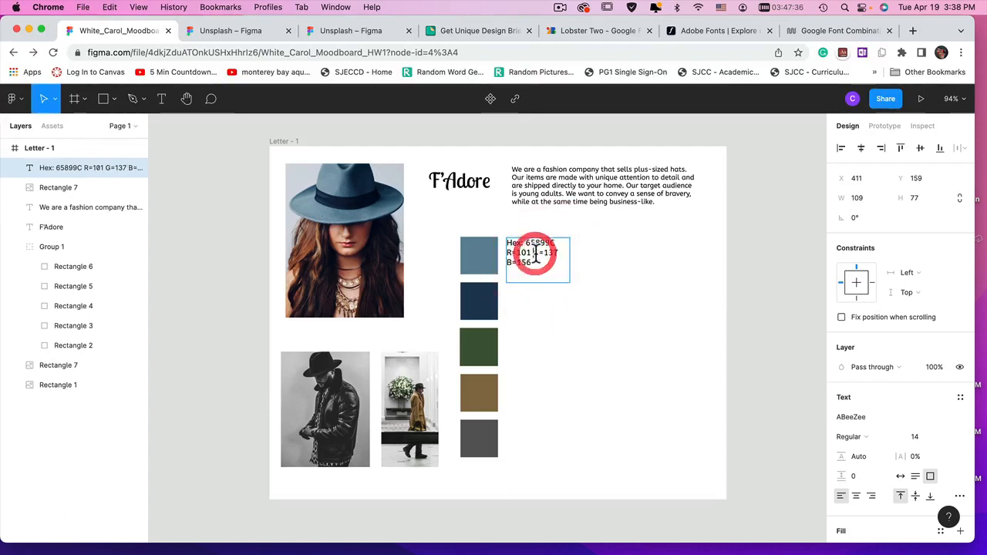
{"action": "key", "text": "Return"}
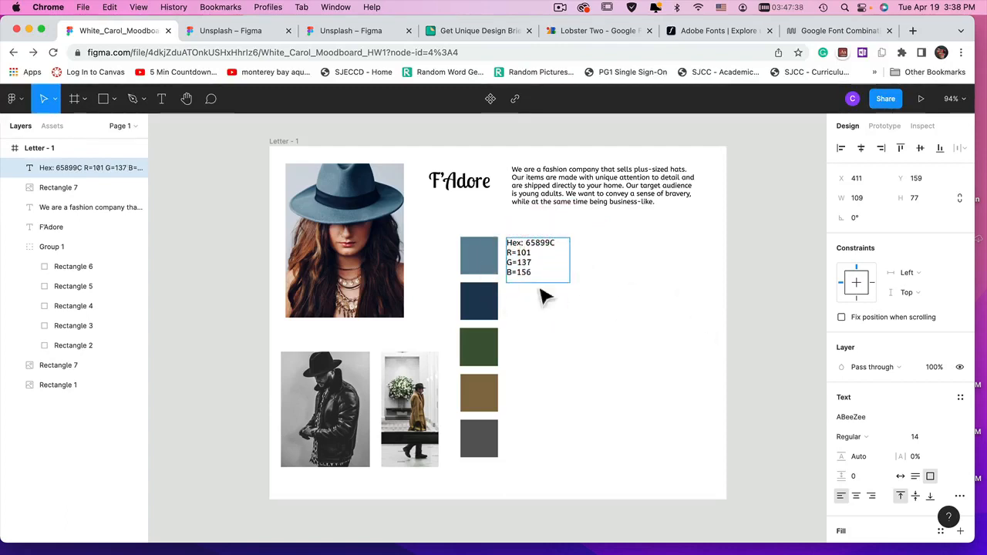
Switch the top blue swatch's fill color model to CSS and copy its rgba(101, 137, 156, 1) code.
{"action": "left_click", "coordinate": [478, 257]}
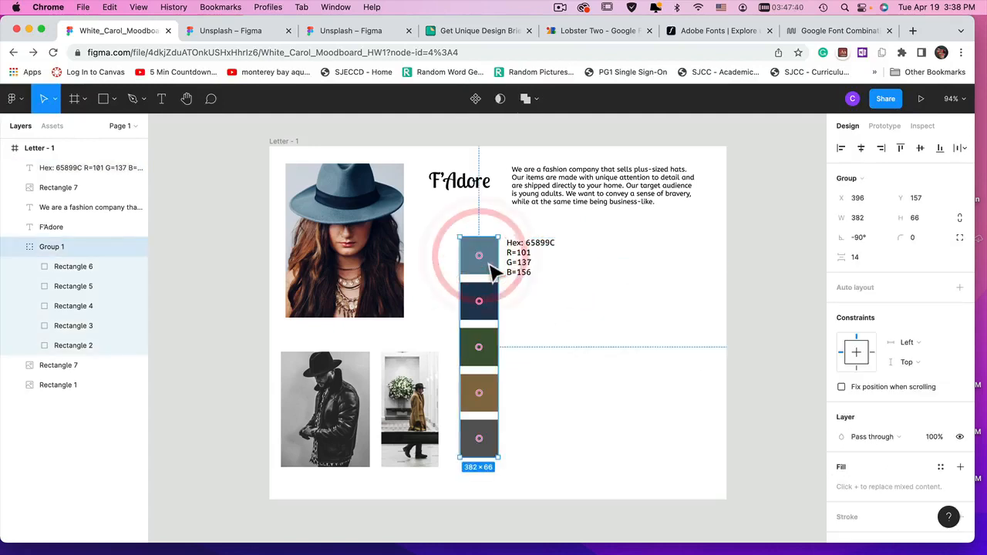
{"action": "left_click", "coordinate": [479, 257]}
{"action": "left_click", "coordinate": [842, 398]}
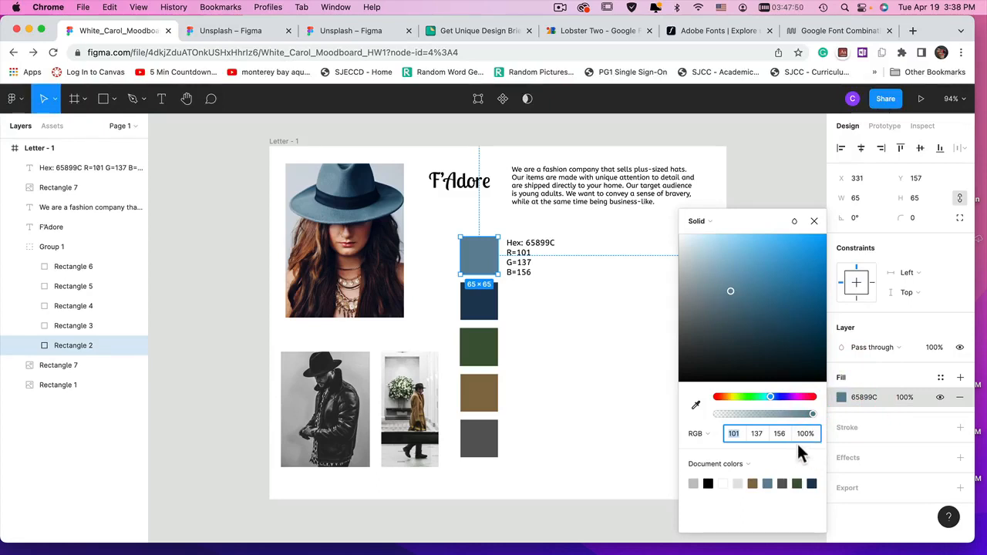
{"action": "left_click", "coordinate": [710, 436]}
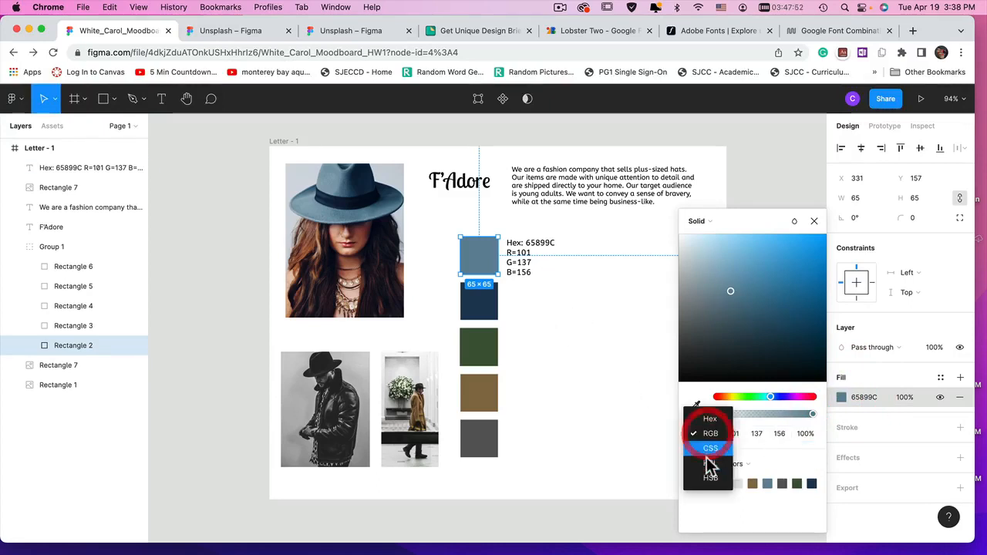
{"action": "left_click", "coordinate": [717, 449]}
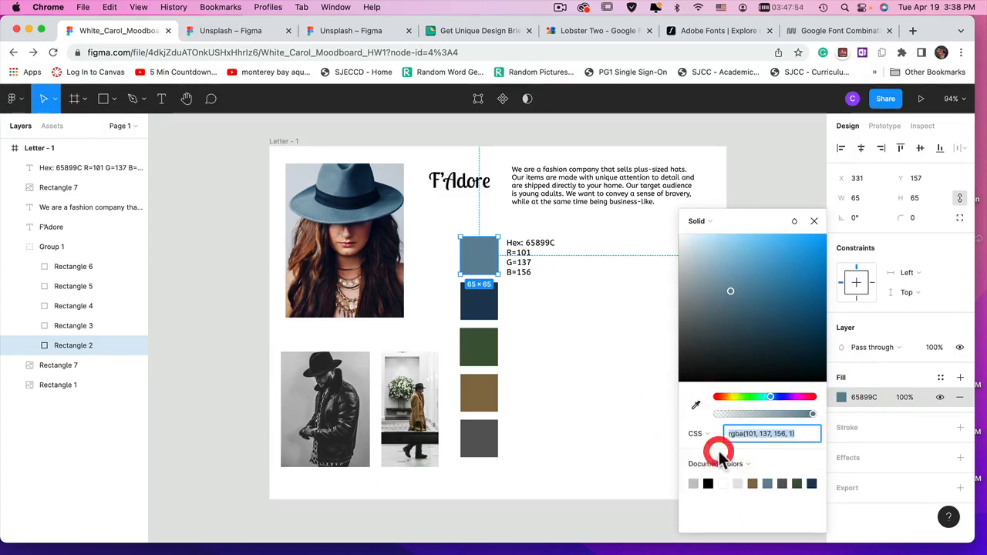
{"action": "left_click", "coordinate": [755, 432]}
{"action": "left_click_drag", "start_coordinate": [800, 429], "coordinate": [728, 437]}
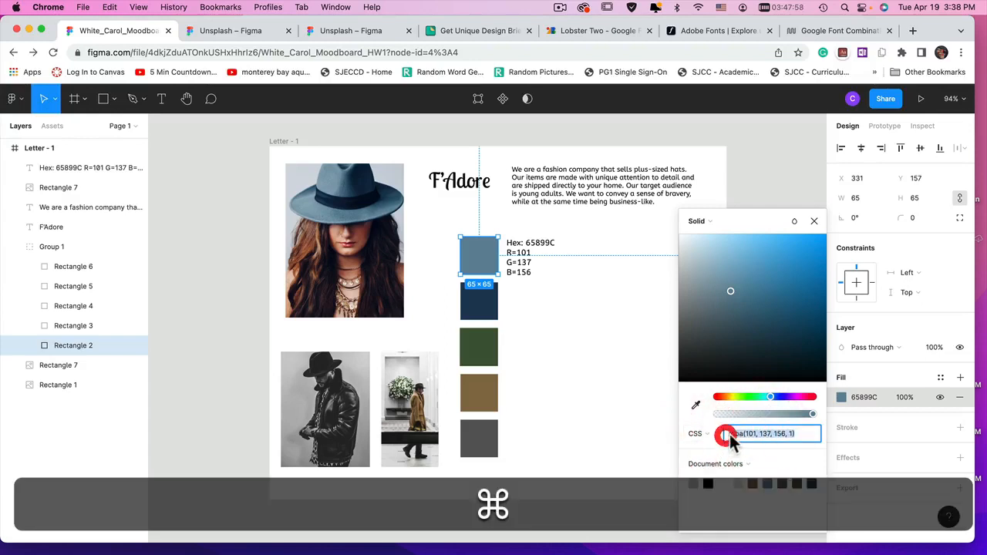
{"action": "key", "text": "super+c"}
Add a line reading "CSS: rgba(101, 137, 156, 1)" below the B value in the top blue swatch's label.
{"action": "left_click", "coordinate": [538, 270]}
{"action": "double_click", "coordinate": [541, 269]}
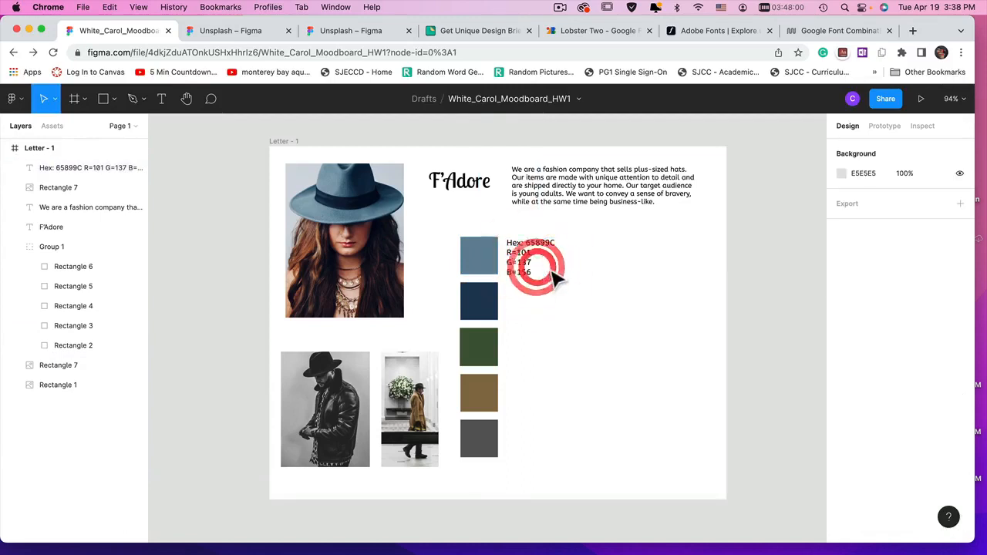
{"action": "double_click", "coordinate": [520, 242]}
{"action": "left_click", "coordinate": [544, 272]}
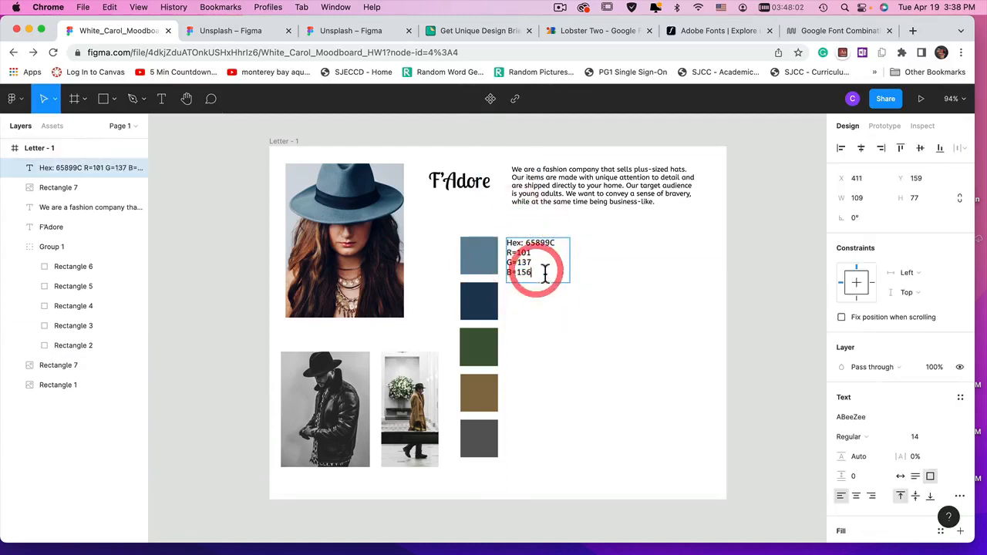
{"action": "key", "text": "Return"}
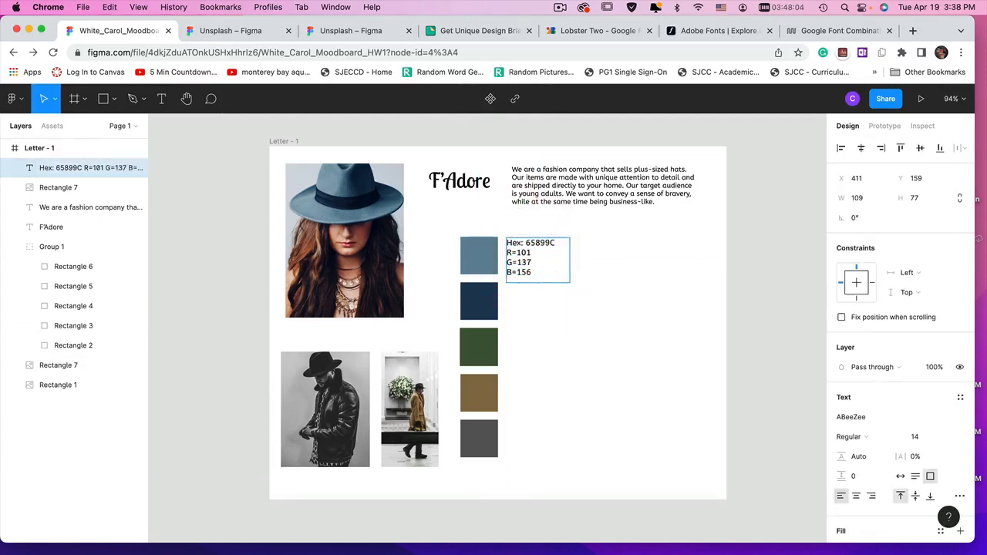
{"action": "type", "text": "C"}
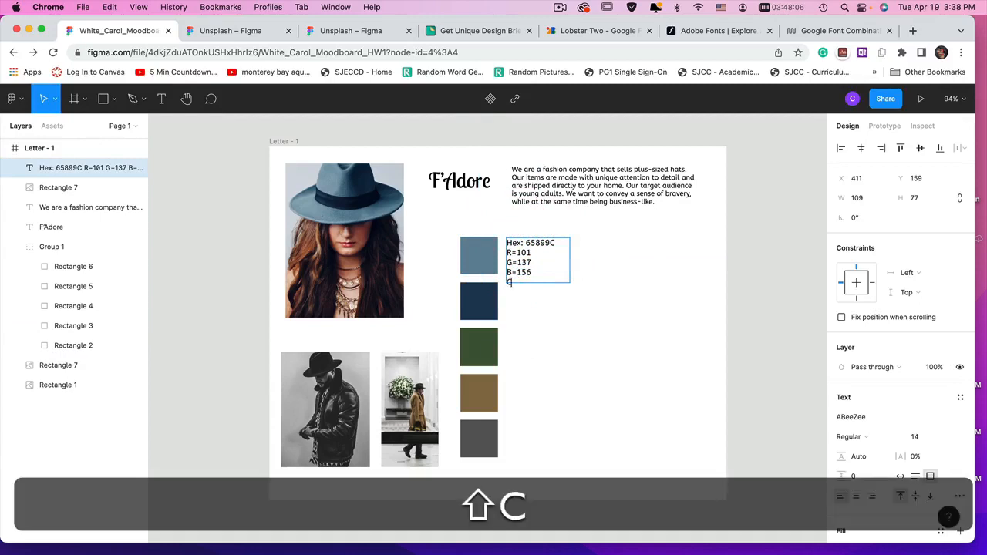
{"action": "type", "text": "SS"}
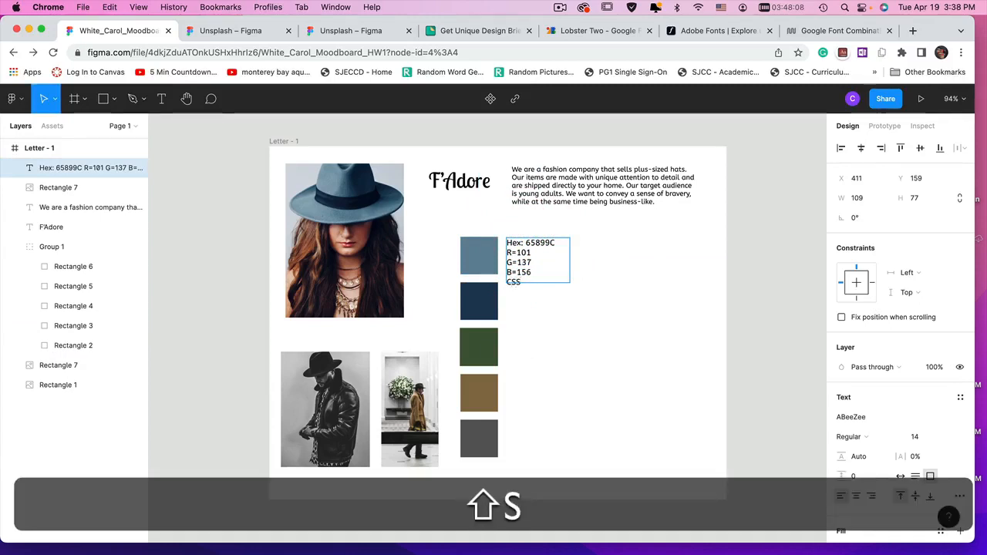
{"action": "type", "text": ":"}
{"action": "key", "text": "super+v"}
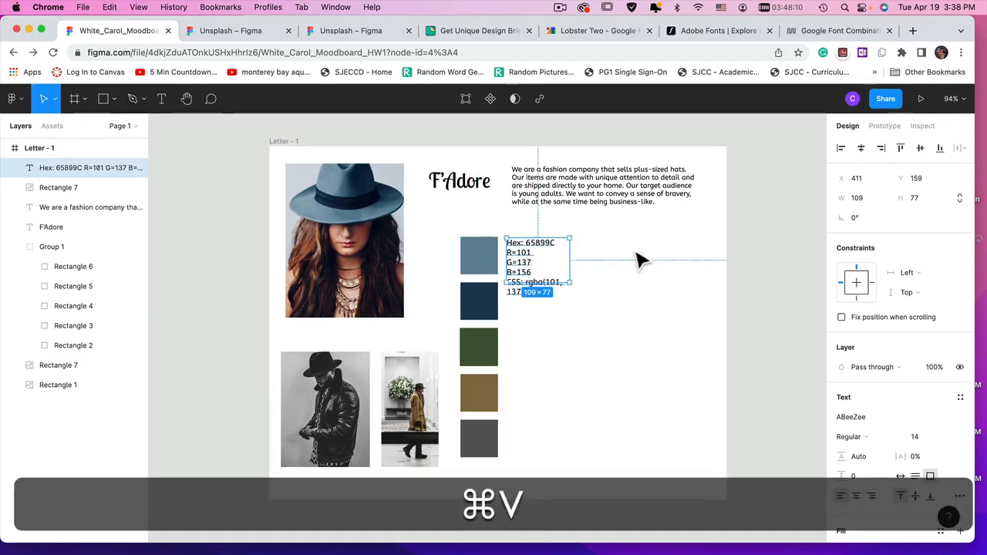
Enlarge the label's text box to 218 by 87 so the CSS code fits on one line, and set its text size to 12.
{"action": "left_click_drag", "start_coordinate": [570, 282], "coordinate": [632, 288]}
{"action": "left_click_drag", "start_coordinate": [520, 262], "coordinate": [518, 255]}
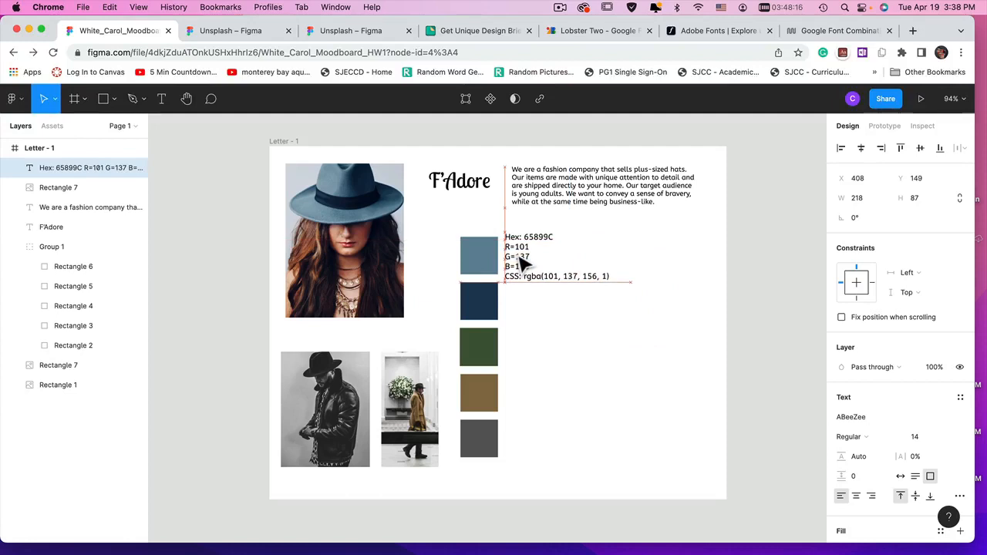
{"action": "double_click", "coordinate": [517, 257]}
{"action": "key", "text": "super+a"}
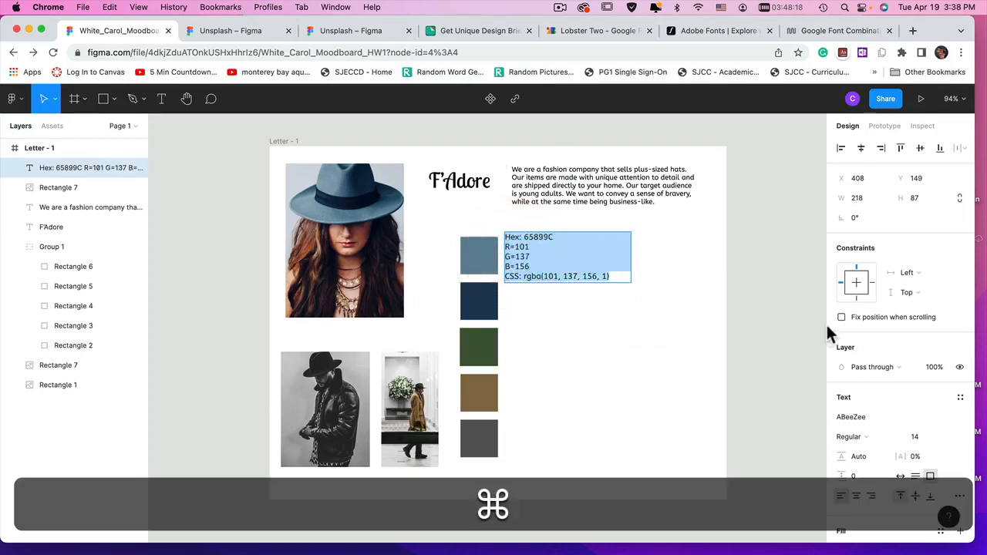
{"action": "left_click", "coordinate": [950, 437]}
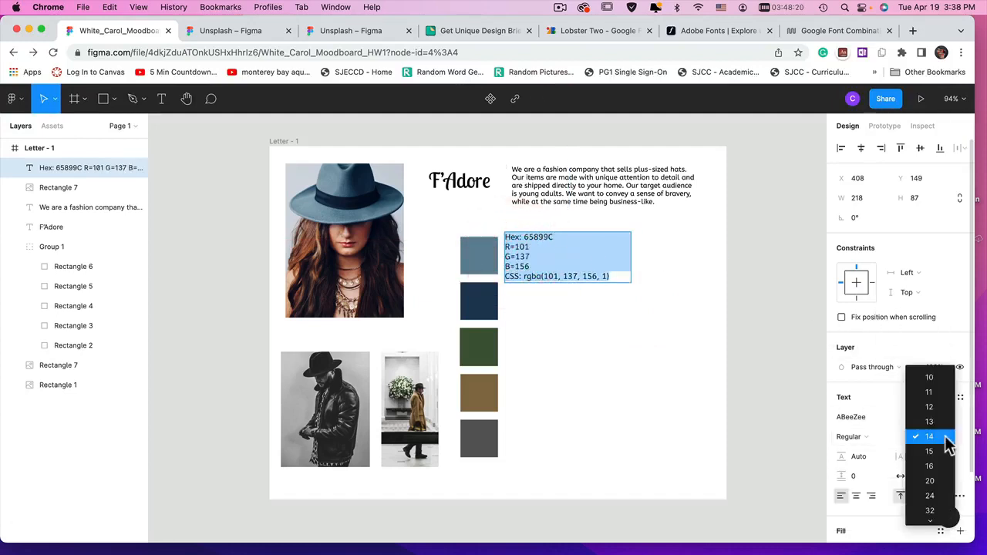
{"action": "left_click", "coordinate": [932, 406]}
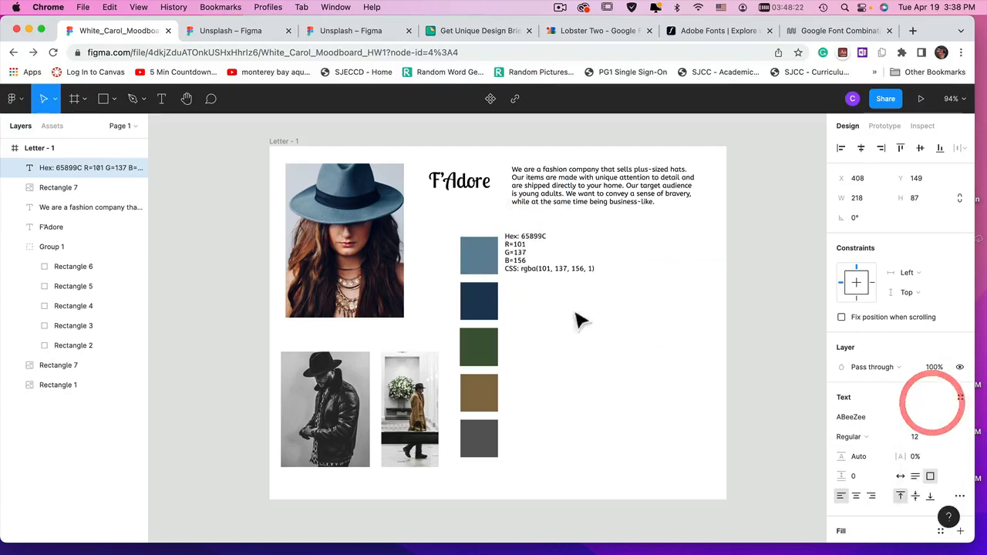
Move the label to Y 157 so its top lines up with the top of the blue swatch.
{"action": "left_click", "coordinate": [524, 264]}
{"action": "left_click", "coordinate": [651, 239]}
{"action": "left_click", "coordinate": [512, 219]}
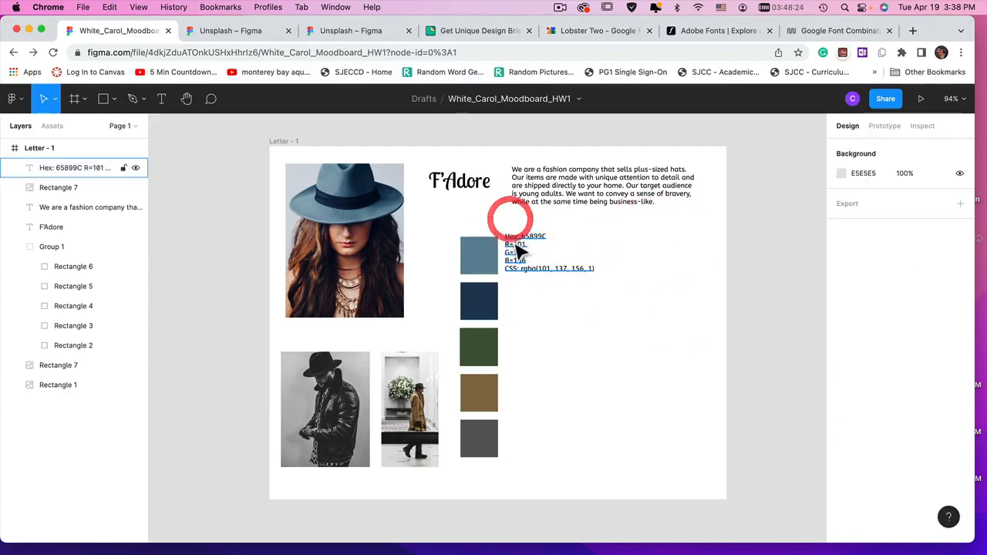
{"action": "left_click_drag", "start_coordinate": [514, 243], "coordinate": [514, 247]}
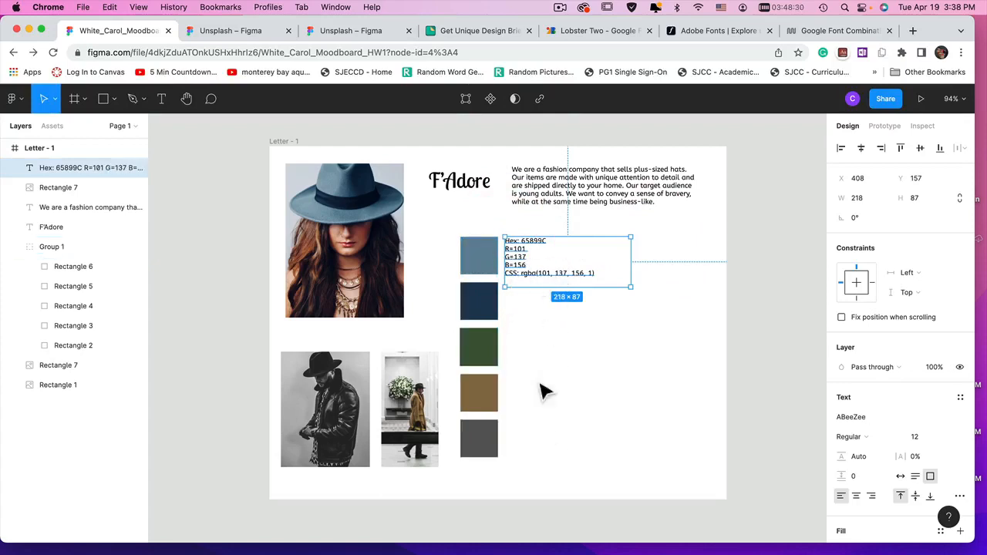
Duplicate the color-code label four times and place one copy beside each lower swatch, left-aligned with the original at X 408.
{"action": "left_click", "coordinate": [601, 359]}
{"action": "left_click", "coordinate": [522, 257]}
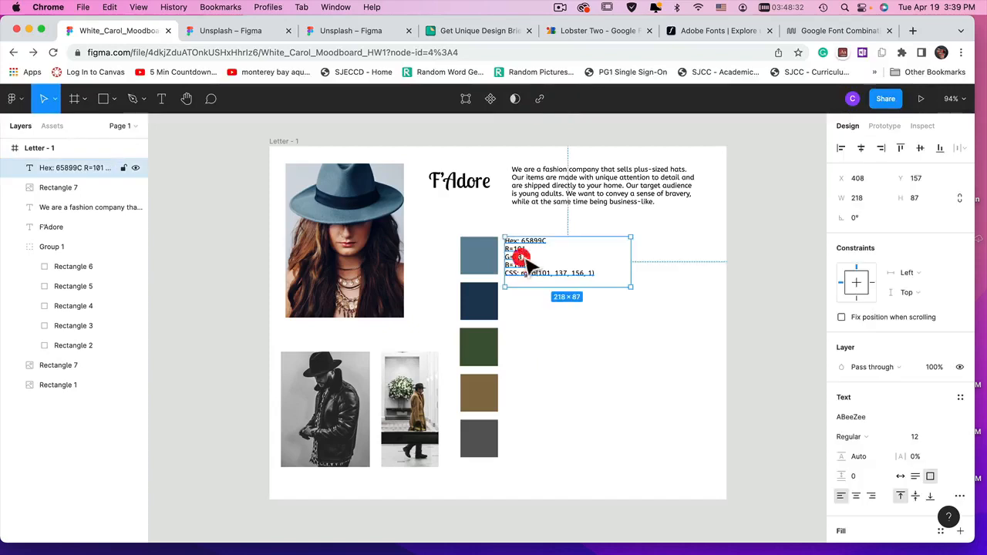
{"action": "key", "text": "alt"}
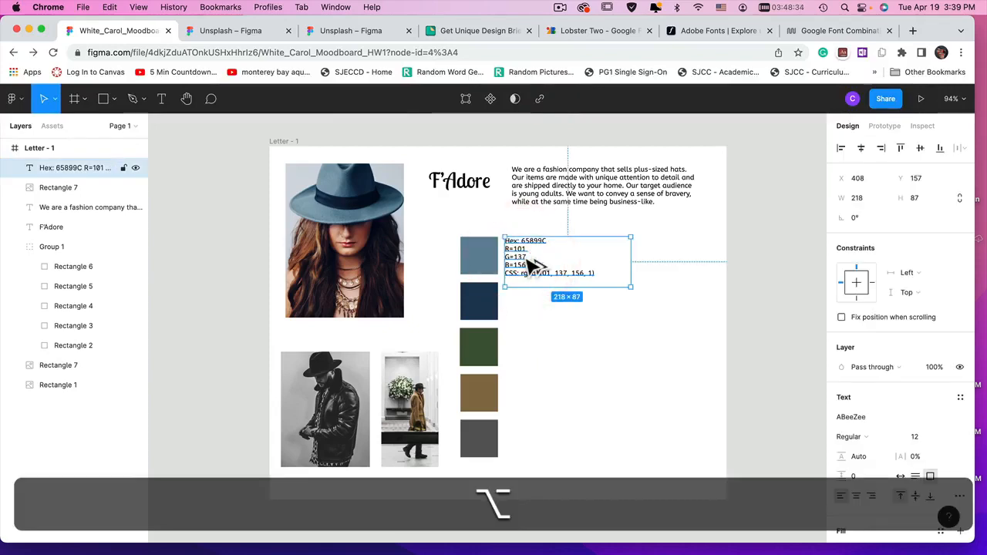
{"action": "left_click_drag", "start_coordinate": [529, 260], "coordinate": [540, 469]}
{"action": "mouse_move", "coordinate": [546, 315]}
{"action": "left_mouse_down"}
{"action": "mouse_move", "coordinate": [591, 326]}
{"action": "mouse_move", "coordinate": [683, 313]}
{"action": "mouse_move", "coordinate": [528, 324]}
{"action": "mouse_move", "coordinate": [529, 314]}
{"action": "left_mouse_up"}
{"action": "left_click_drag", "start_coordinate": [684, 317], "coordinate": [529, 352]}
{"action": "left_click", "coordinate": [524, 393]}
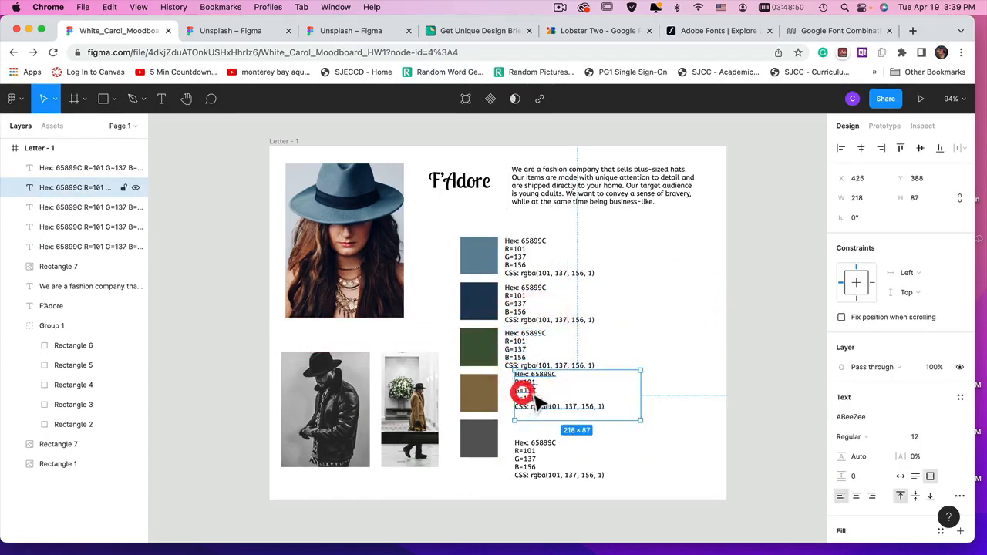
{"action": "mouse_move", "coordinate": [533, 393]}
{"action": "left_mouse_down"}
{"action": "mouse_move", "coordinate": [524, 401]}
{"action": "mouse_move", "coordinate": [551, 425]}
{"action": "mouse_move", "coordinate": [542, 407]}
{"action": "left_mouse_up"}
{"action": "scroll", "coordinate": [532, 420], "scroll_direction": "up", "scroll_amount": 1}
{"action": "scroll", "coordinate": [546, 463], "scroll_direction": "down", "scroll_amount": 3}
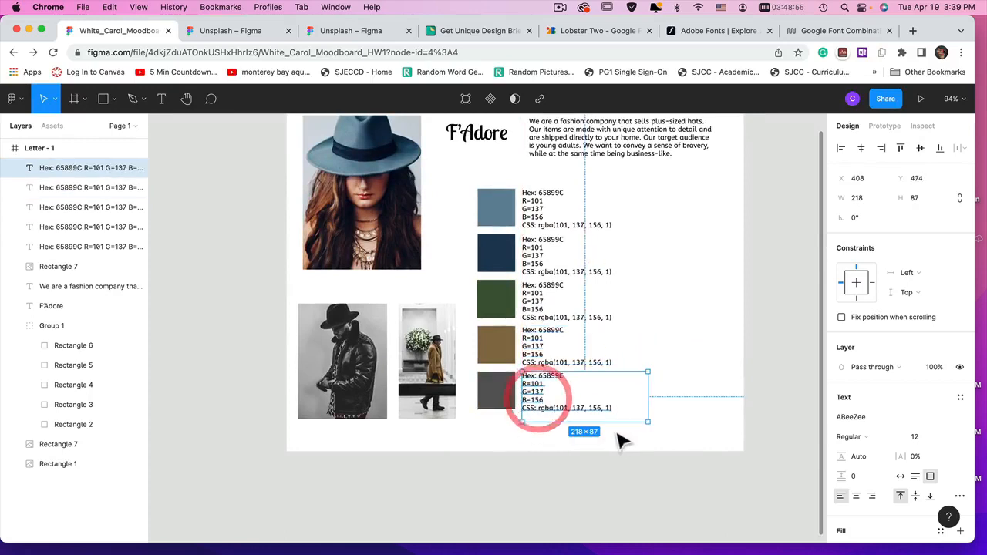
{"action": "left_click", "coordinate": [800, 317]}
Move the dark blue swatch's label up slightly to Y 233.
{"action": "scroll", "coordinate": [767, 335], "scroll_direction": "right", "scroll_amount": 2}
{"action": "scroll", "coordinate": [766, 334], "scroll_direction": "up", "scroll_amount": 1}
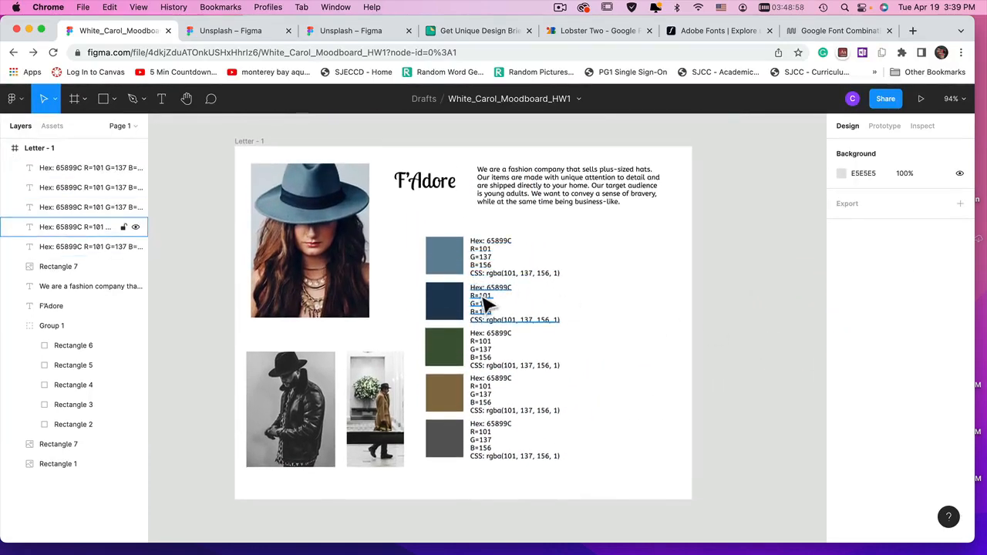
{"action": "left_click_drag", "start_coordinate": [482, 296], "coordinate": [482, 294]}
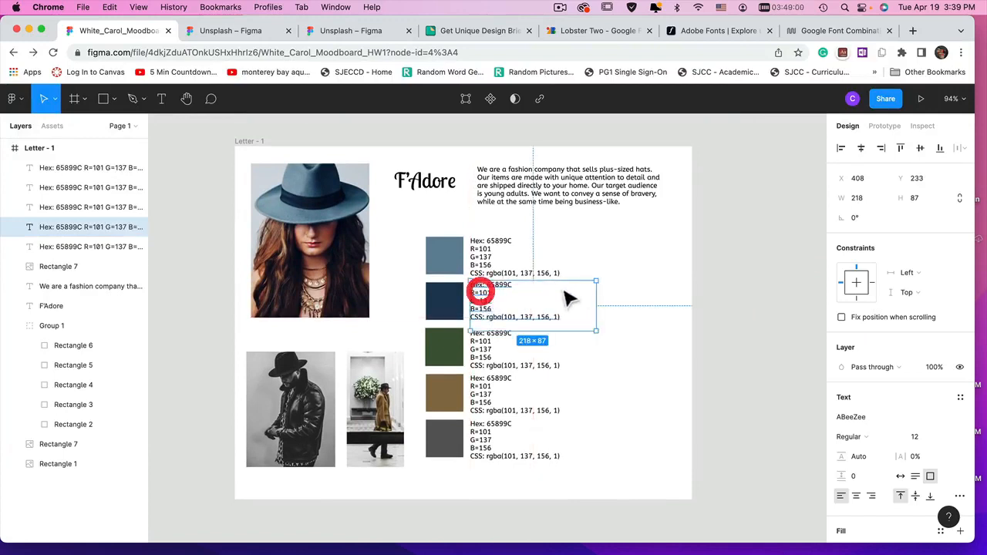
{"action": "left_click", "coordinate": [608, 286]}
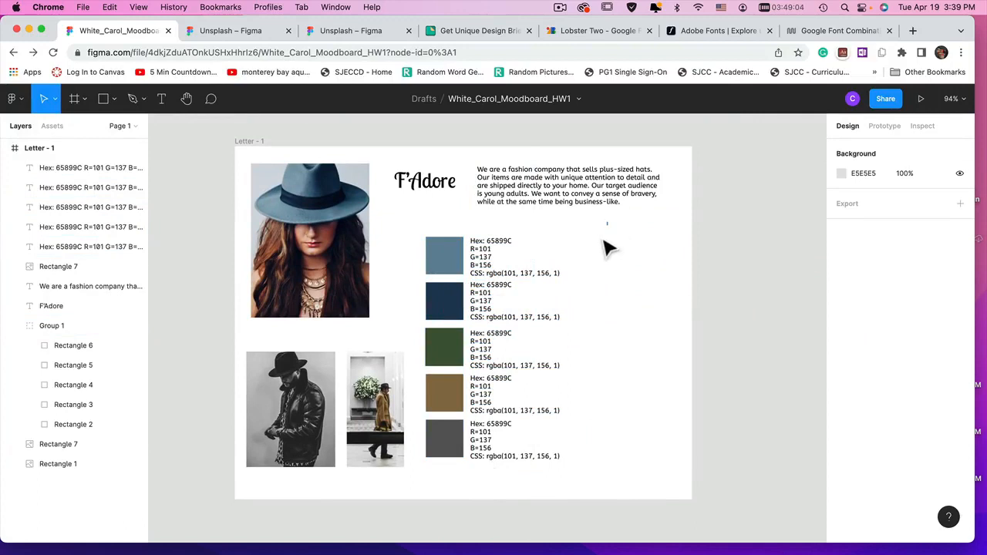
Set the text size of all five swatch labels to 10.
{"action": "left_click_drag", "start_coordinate": [604, 240], "coordinate": [477, 465]}
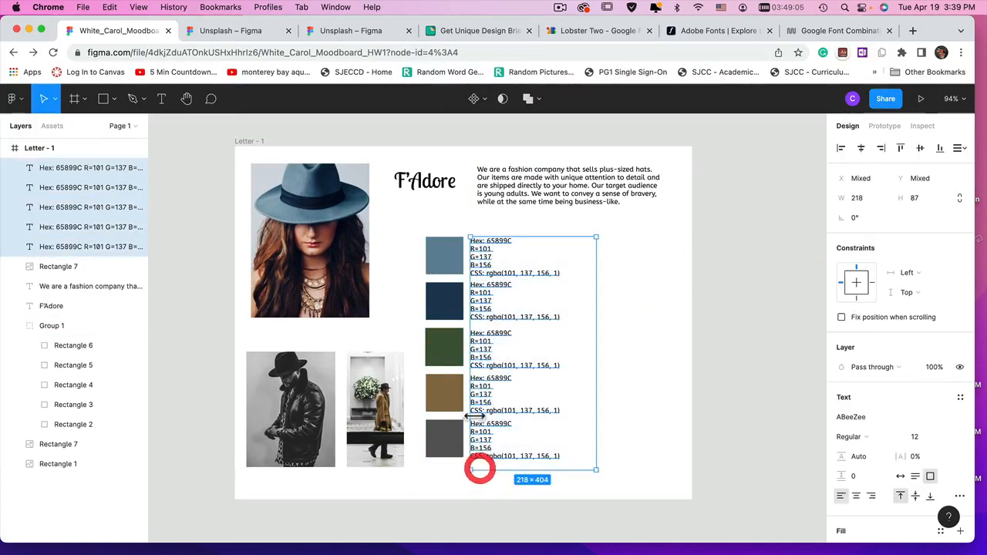
{"action": "left_click", "coordinate": [946, 437]}
{"action": "left_click", "coordinate": [933, 409]}
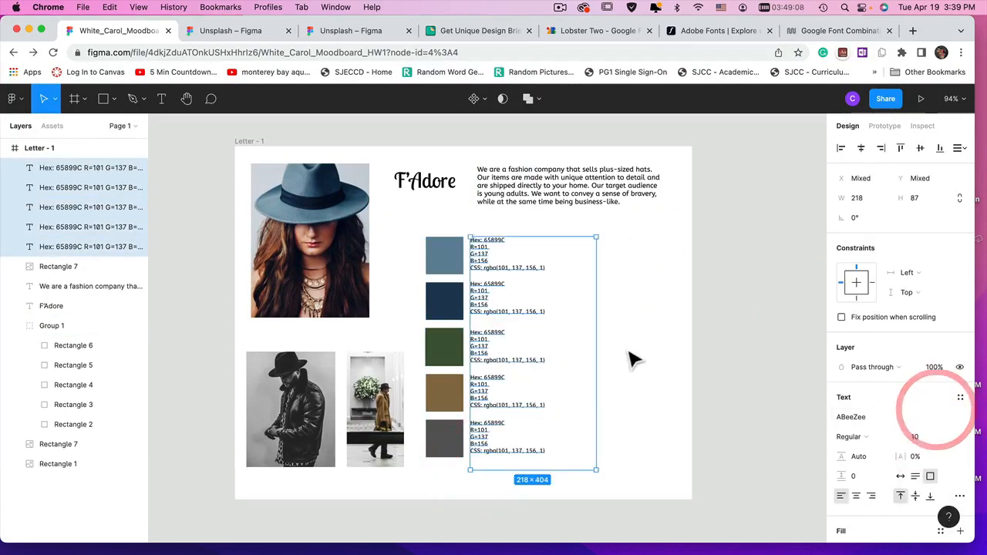
{"action": "left_click", "coordinate": [761, 346]}
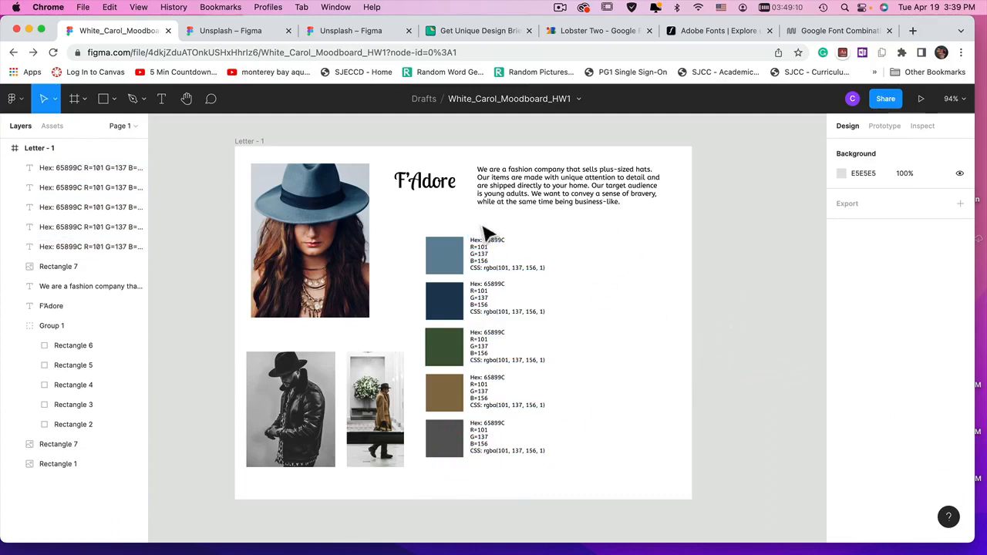
{"action": "scroll", "coordinate": [485, 457], "scroll_direction": "down", "scroll_amount": 1}
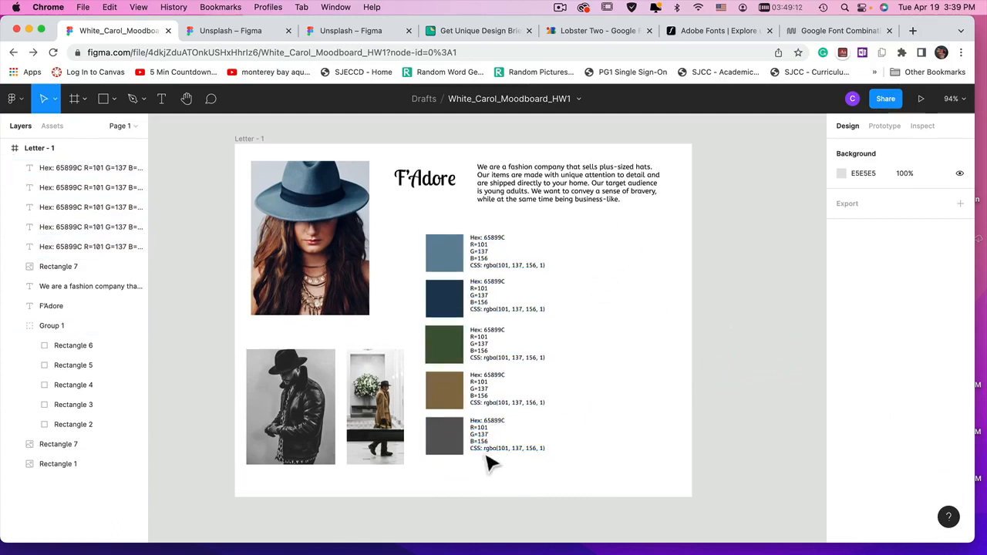
{"action": "left_click", "coordinate": [478, 284]}
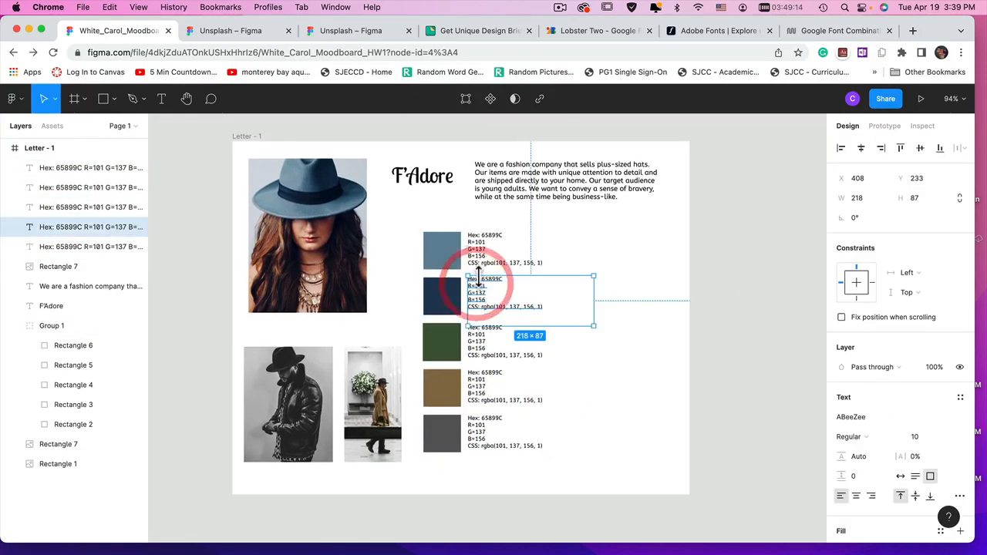
{"action": "scroll", "coordinate": [485, 289], "scroll_direction": "down", "scroll_amount": 2}
{"action": "scroll", "coordinate": [493, 316], "scroll_direction": "down", "scroll_amount": 1}
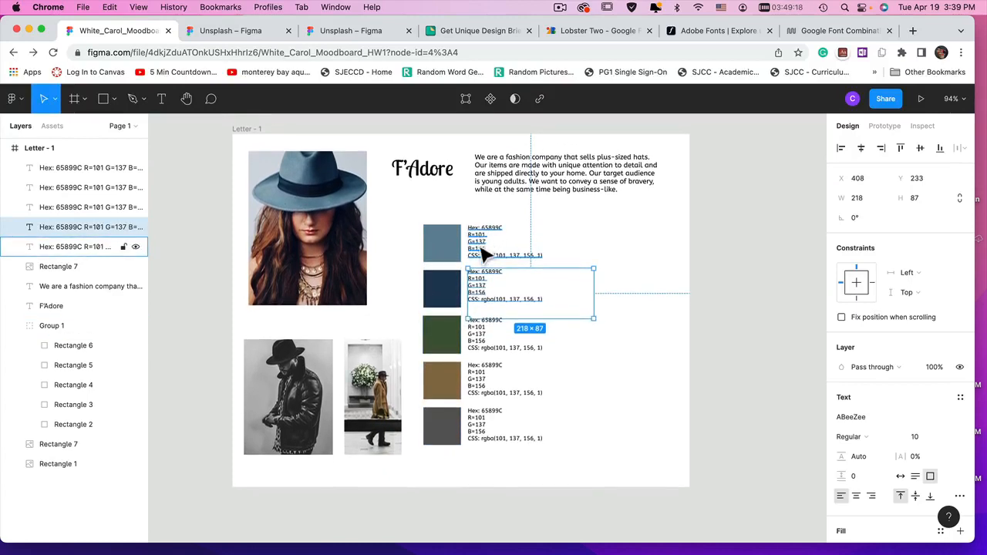
{"action": "left_click", "coordinate": [483, 245]}
{"action": "scroll", "coordinate": [493, 254], "scroll_direction": "up", "scroll_amount": 1}
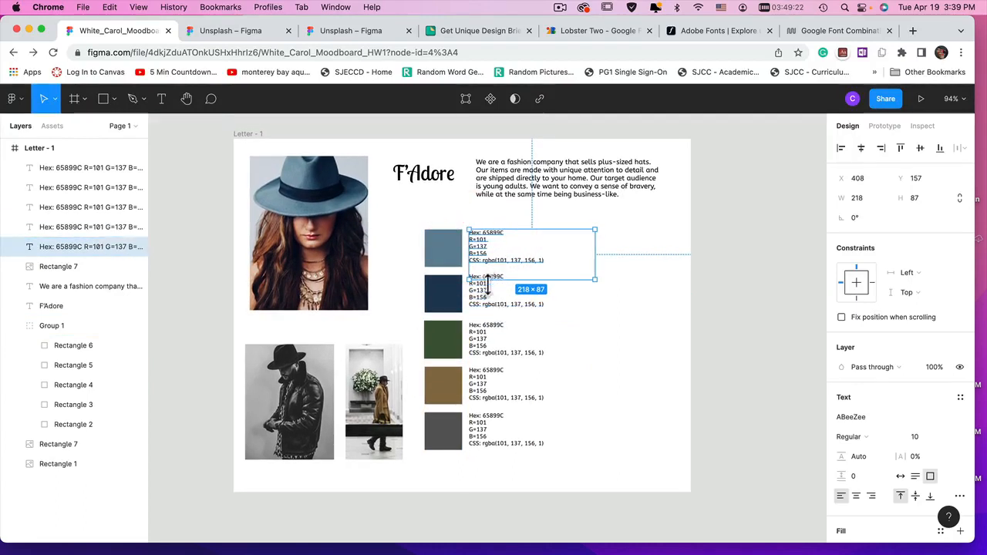
{"action": "scroll", "coordinate": [487, 293], "scroll_direction": "down", "scroll_amount": 3}
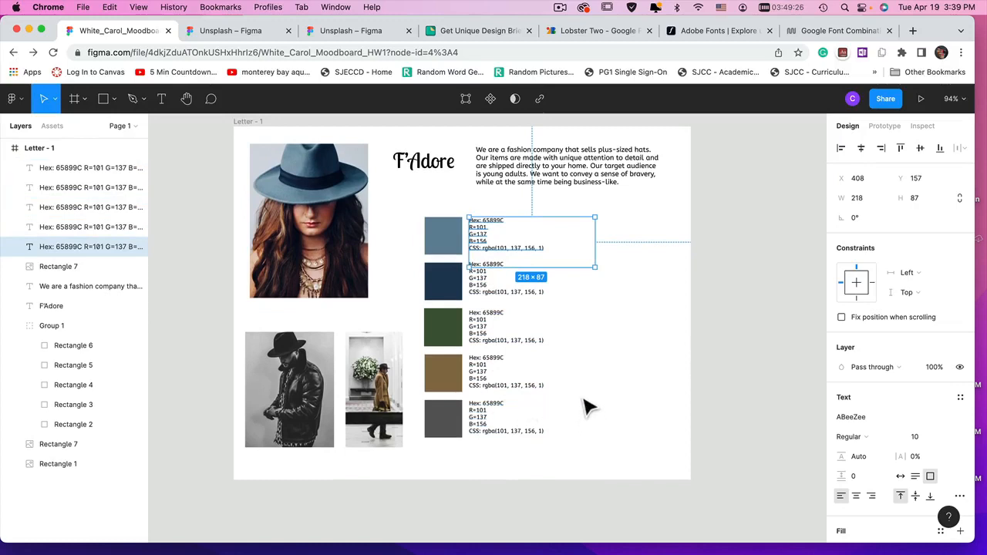
{"action": "left_click", "coordinate": [765, 278]}
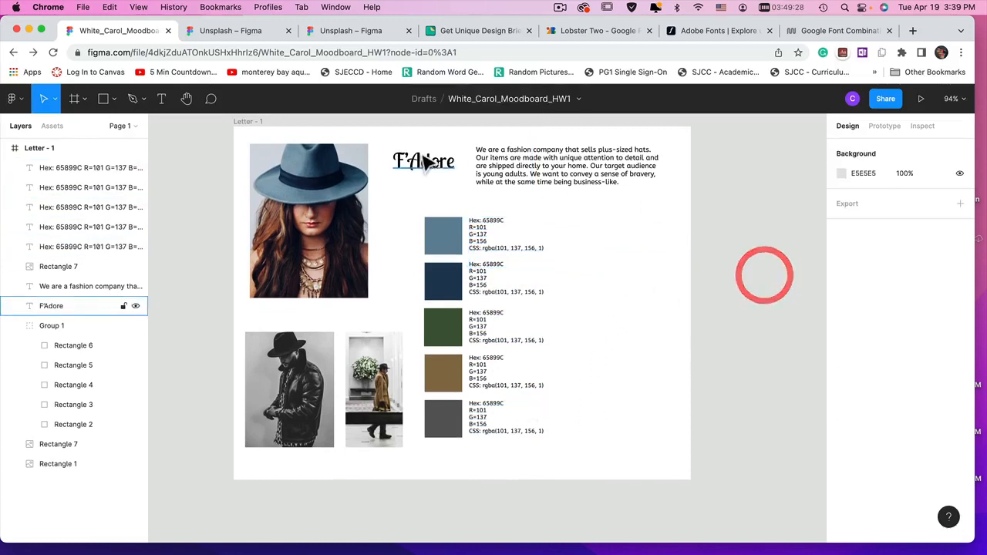
{"action": "left_click", "coordinate": [423, 160]}
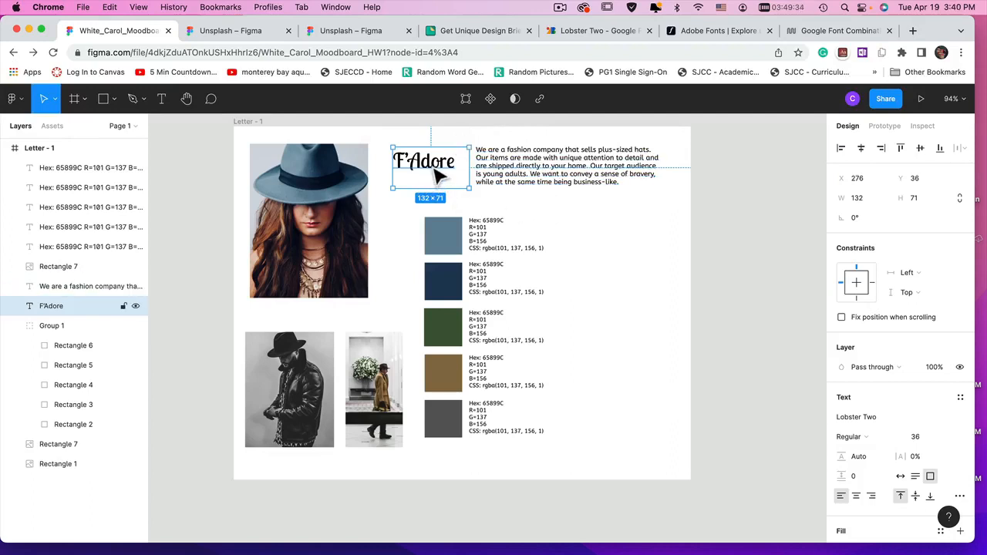
{"action": "left_click_drag", "start_coordinate": [433, 163], "coordinate": [459, 198]}
{"action": "key", "text": "super+z"}
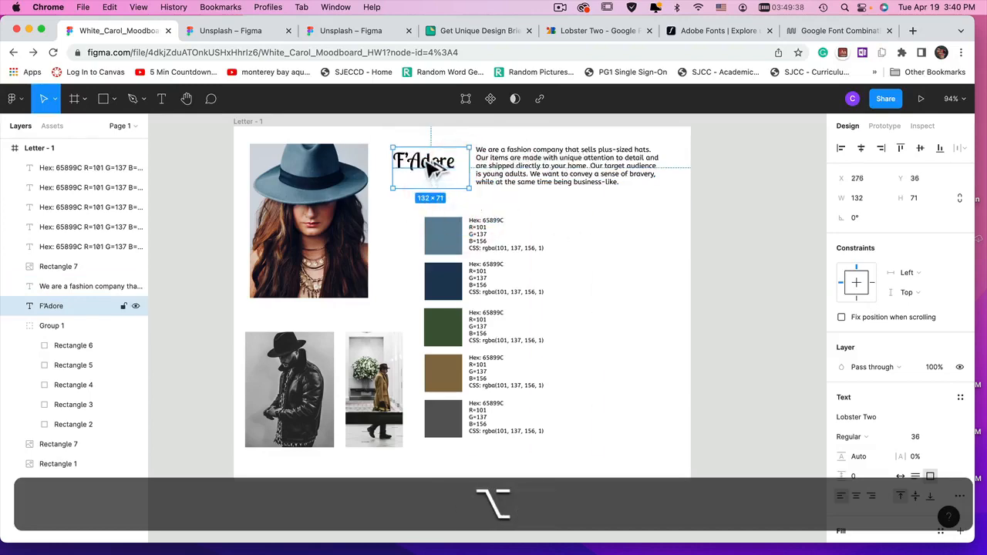
Place a copy of the F'Adore title to the right of the color labels and a copy of the description paragraph below it.
{"action": "left_click_drag", "start_coordinate": [430, 165], "coordinate": [627, 233]}
{"action": "left_click_drag", "start_coordinate": [591, 171], "coordinate": [671, 308]}
Replace all the text in the copied description paragraph with "Body Text".
{"action": "double_click", "coordinate": [647, 299]}
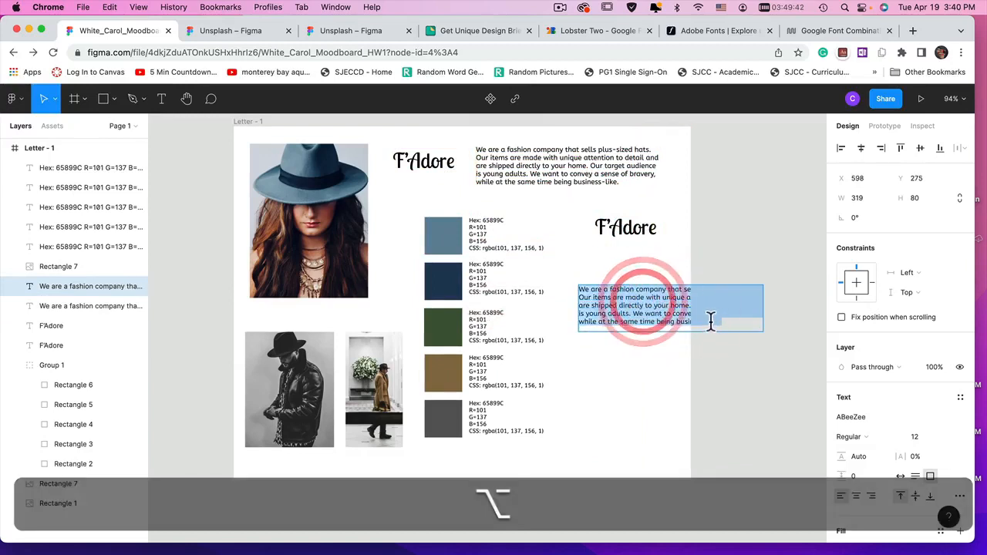
{"action": "left_click", "coordinate": [710, 321]}
{"action": "left_click_drag", "start_coordinate": [591, 289], "coordinate": [718, 356]}
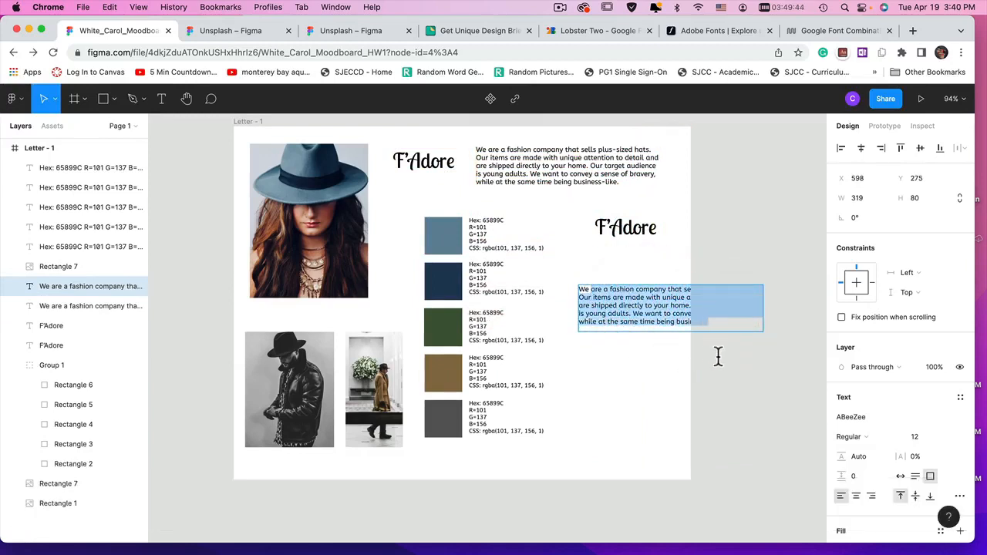
{"action": "type", "text": "We"}
{"action": "left_click_drag", "start_coordinate": [586, 288], "coordinate": [571, 287]}
{"action": "type", "text": "Bod"}
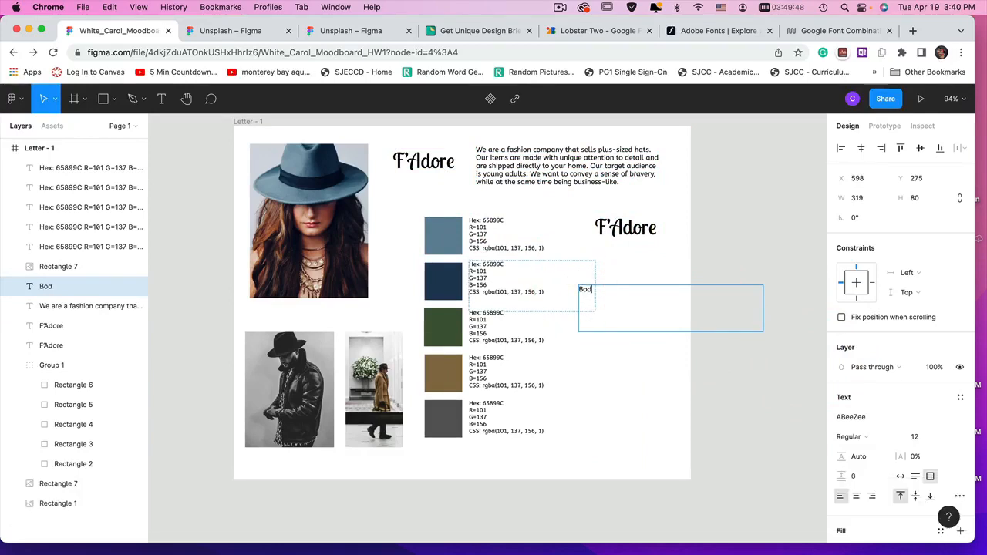
{"action": "type", "text": "y Te"}
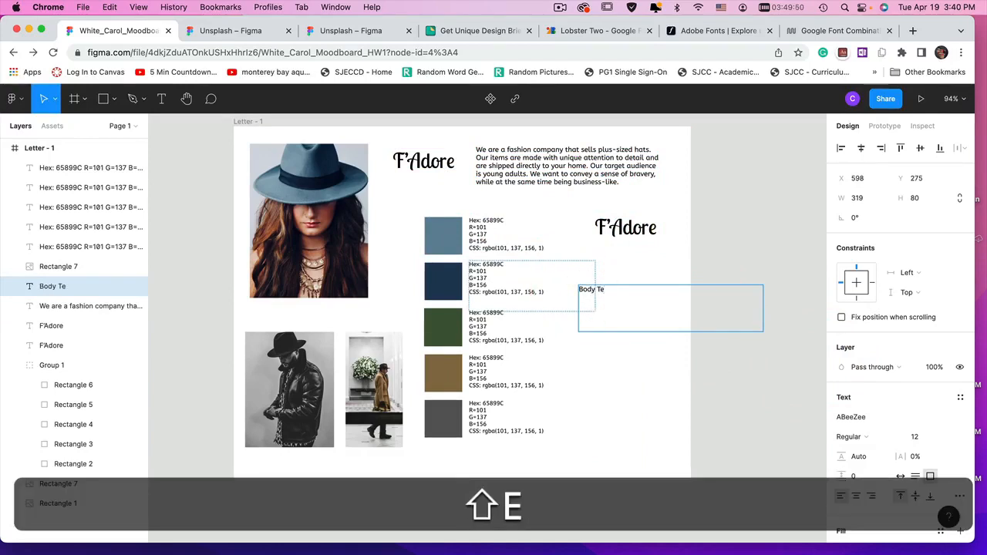
{"action": "type", "text": "xt"}
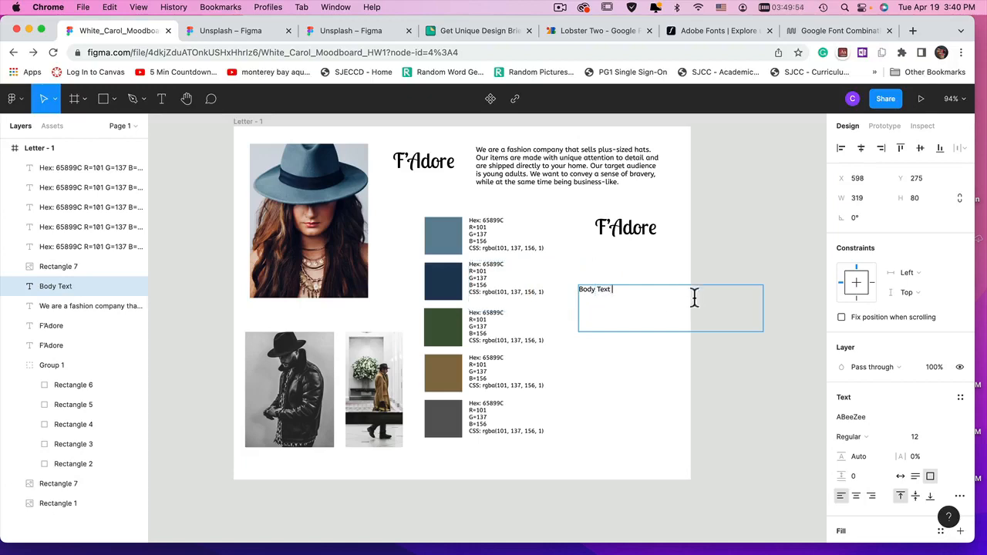
Copy the body text's font name and extend the label to read "Body Text = ABeeZee".
{"action": "left_click", "coordinate": [855, 417]}
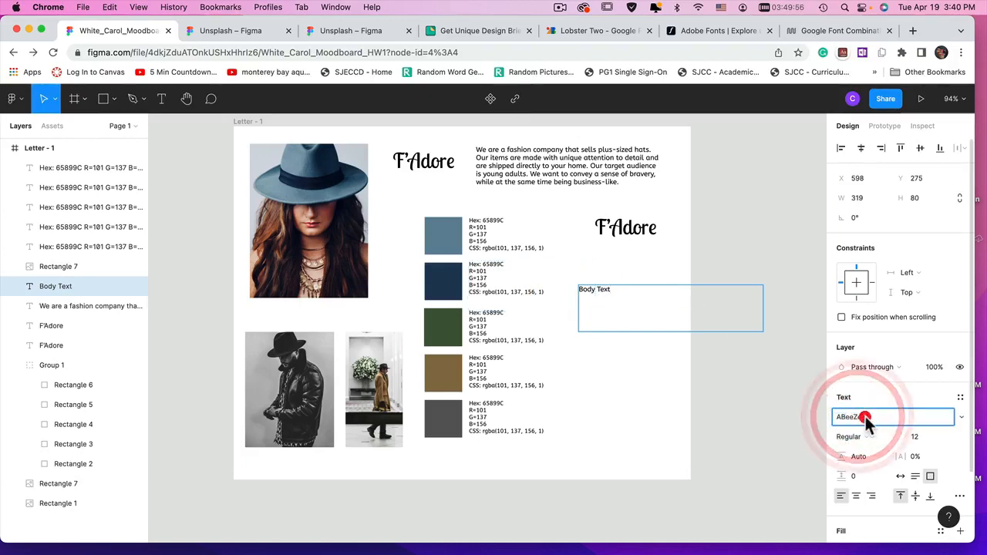
{"action": "left_click", "coordinate": [836, 418]}
{"action": "key", "text": "super+c"}
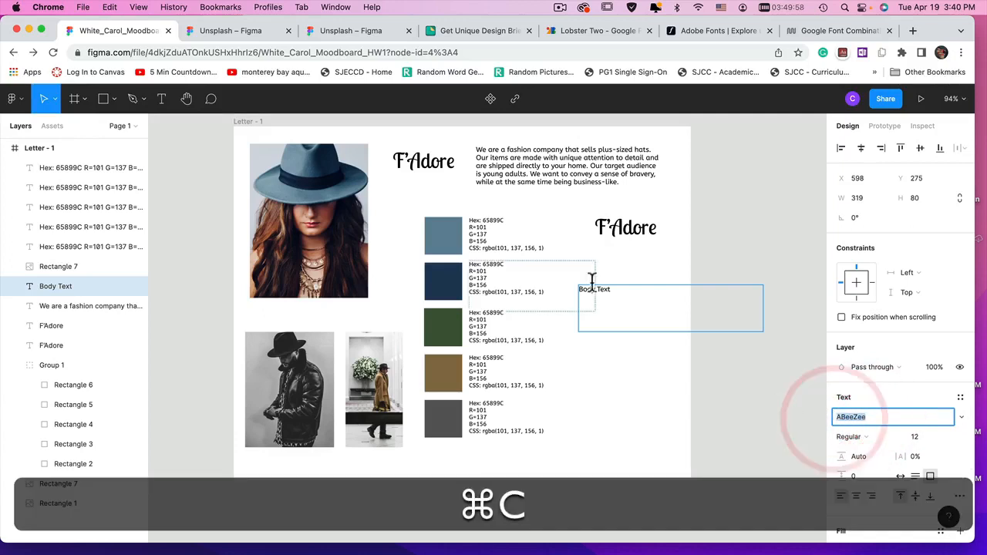
{"action": "left_click", "coordinate": [630, 295]}
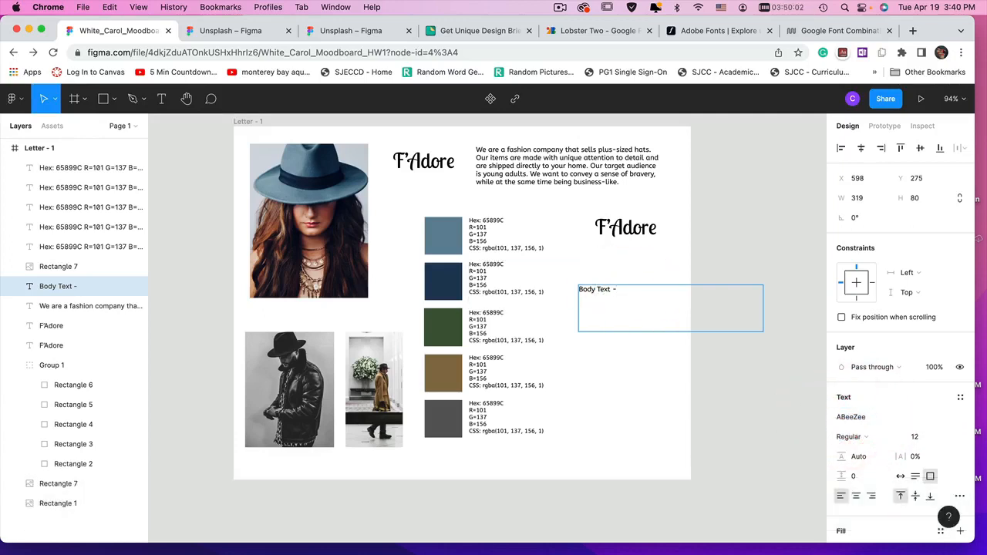
{"action": "type", "text": "="}
{"action": "key", "text": "super+v"}
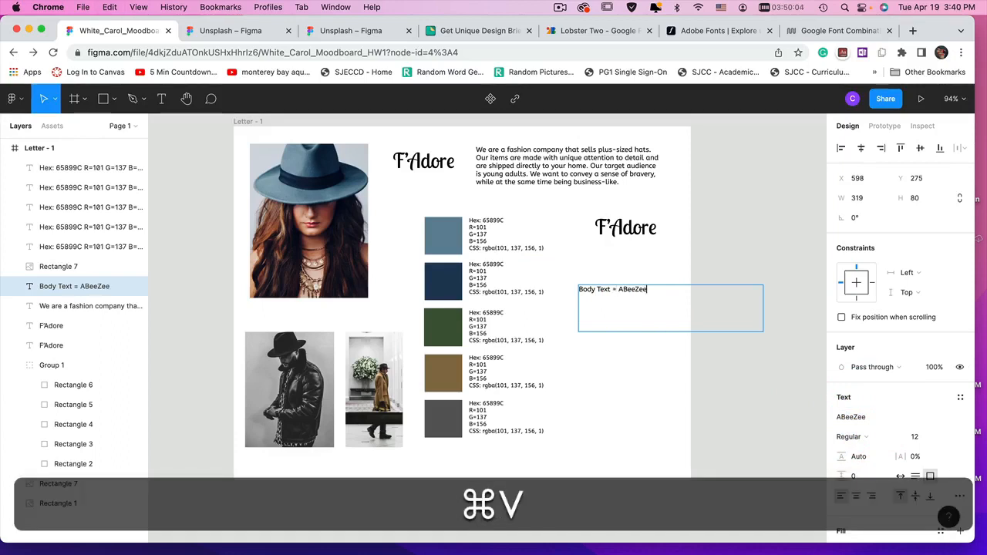
Replace the equals sign in the body text label with the word "font".
{"action": "left_click", "coordinate": [622, 288]}
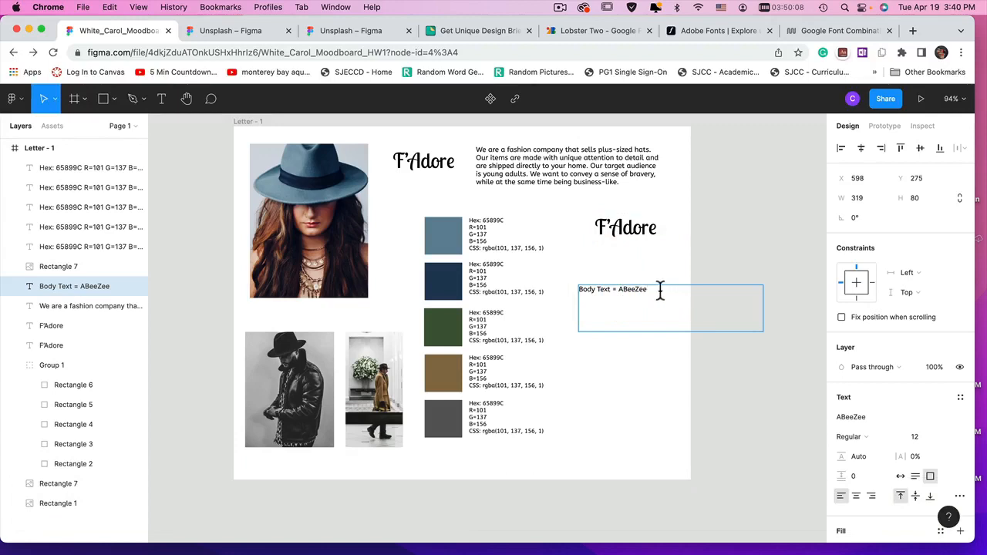
{"action": "left_click", "coordinate": [656, 288]}
{"action": "double_click", "coordinate": [611, 288]}
{"action": "type", "text": "font"}
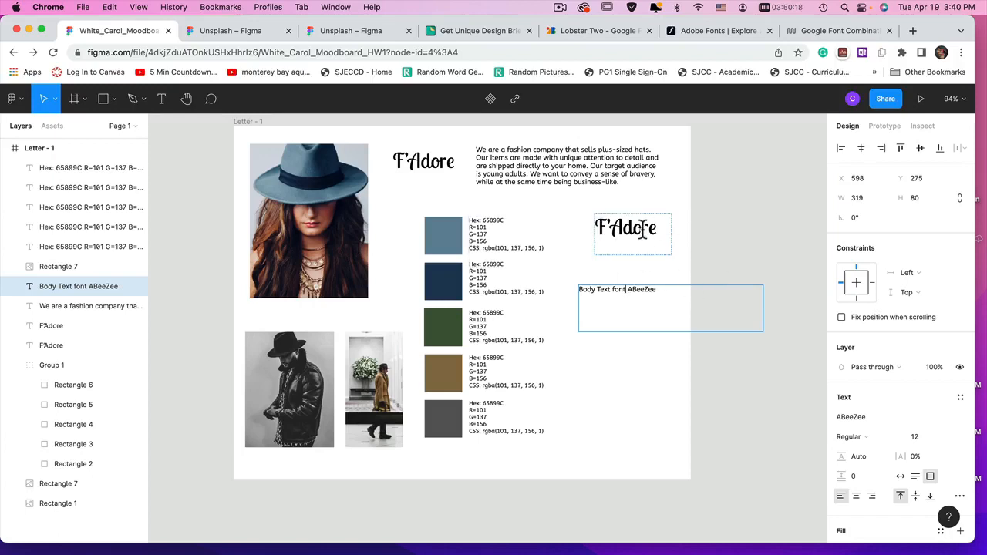
Extend the copied F'Adore title to read "F'Adore logo temp font Lobster Two,36", pasting in its copied font name.
{"action": "double_click", "coordinate": [642, 229]}
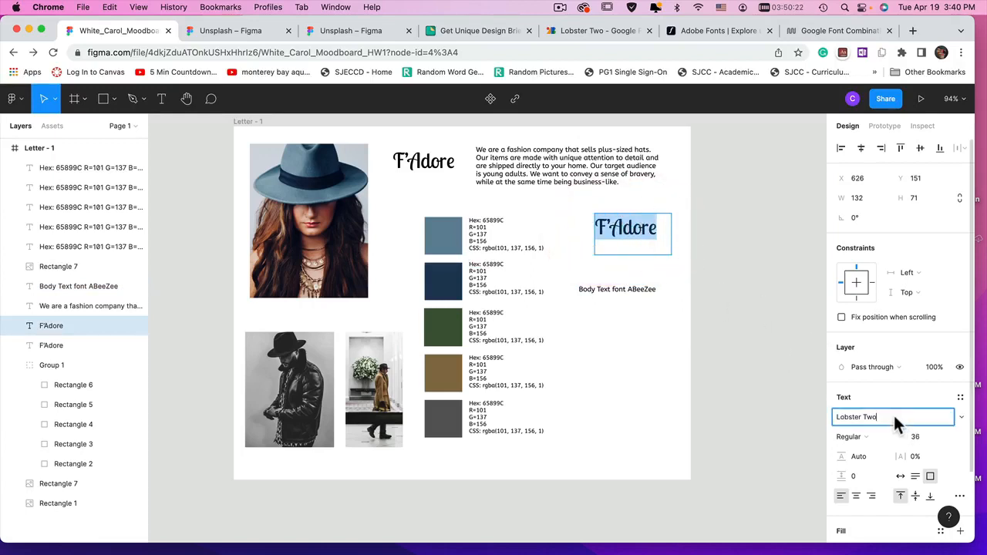
{"action": "key", "text": "cmd+c"}
{"action": "left_click", "coordinate": [659, 235]}
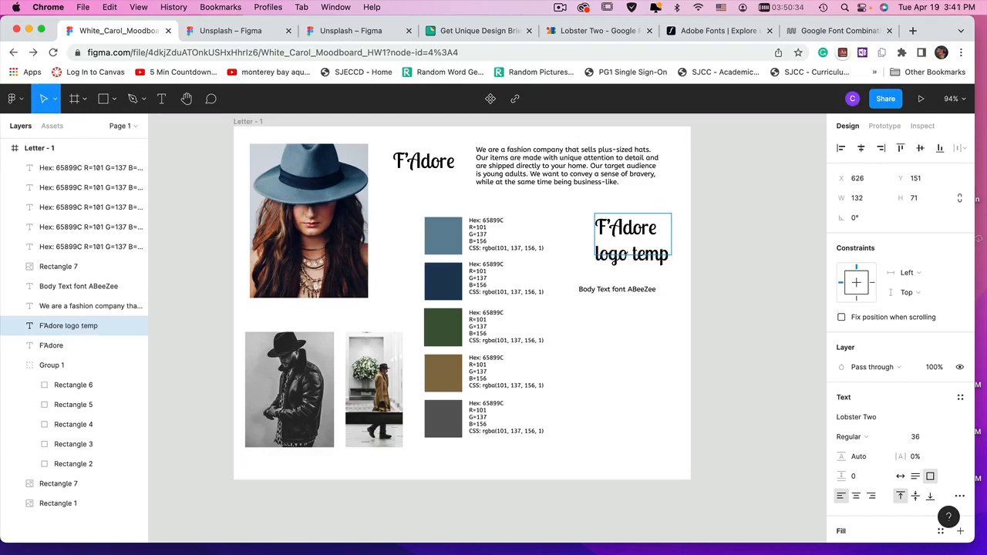
{"action": "key", "text": "ctrl+v"}
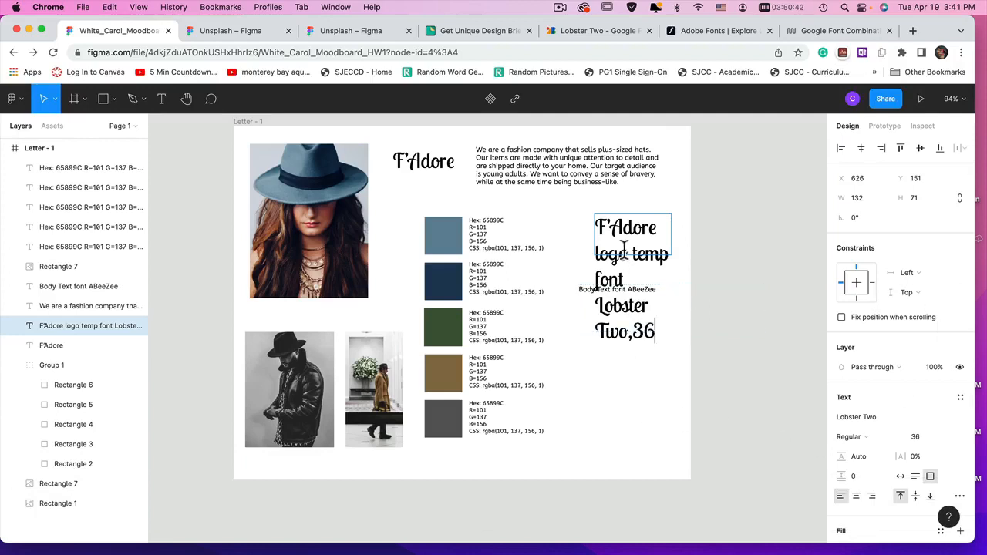
{"action": "left_click", "coordinate": [752, 215]}
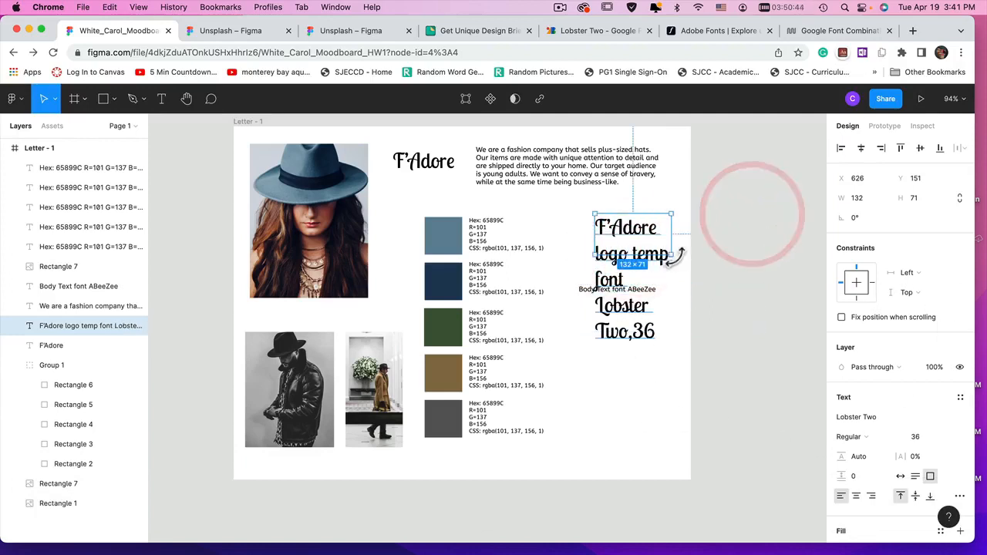
Enlarge the logo font sample's text box to about 363 × 115 and move it to about X 563, Y 139.
{"action": "left_click_drag", "start_coordinate": [673, 256], "coordinate": [804, 282]}
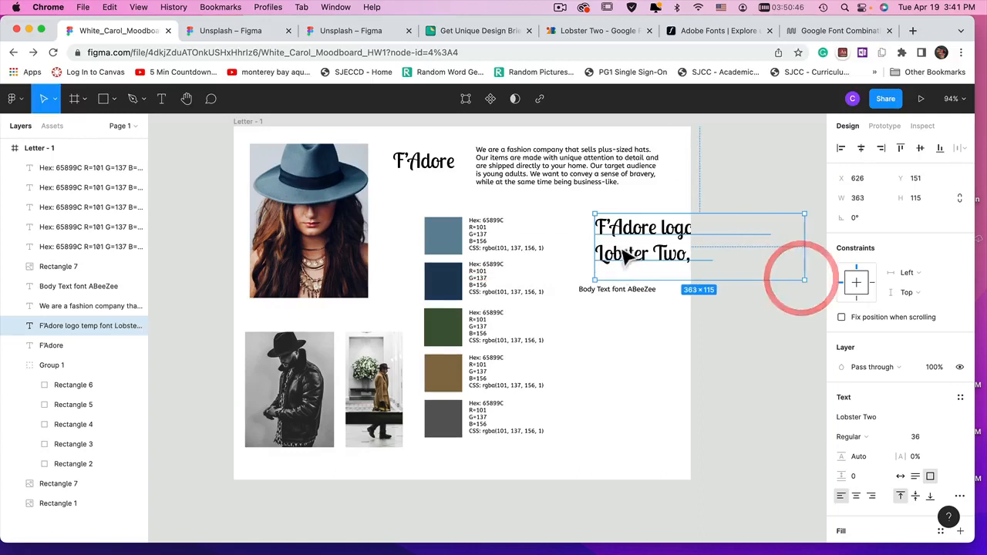
{"action": "left_click_drag", "start_coordinate": [621, 249], "coordinate": [592, 238]}
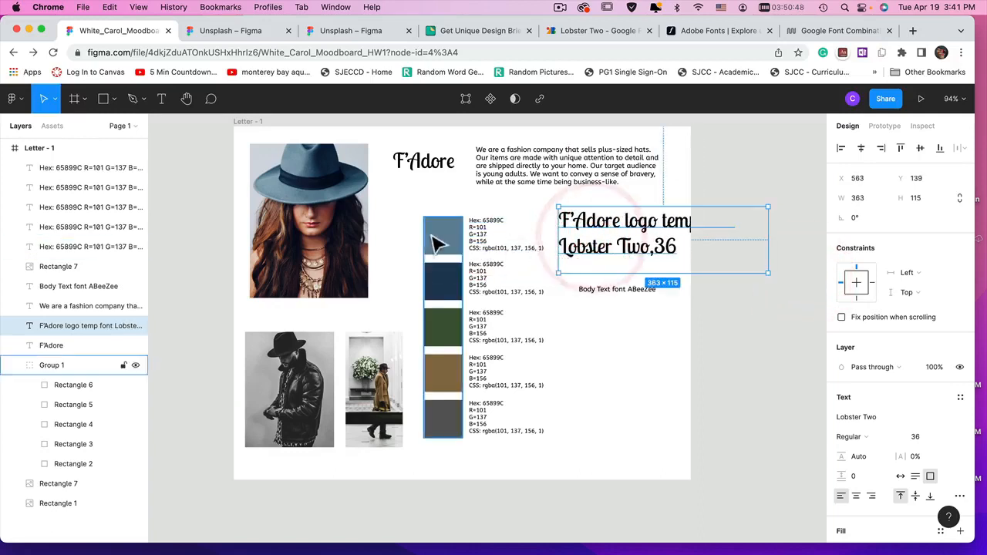
Move the black leather jacket photo and the street photo up beneath the blue hat photo, side by side with aligned edges.
{"action": "left_click_drag", "start_coordinate": [293, 399], "coordinate": [293, 375]}
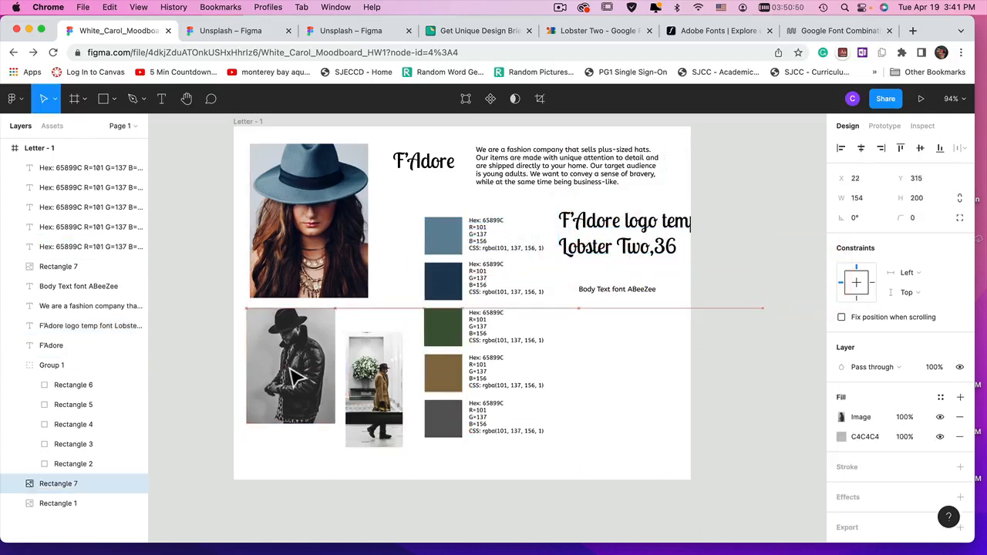
{"action": "left_click", "coordinate": [366, 397]}
{"action": "left_click_drag", "start_coordinate": [364, 393], "coordinate": [373, 379]}
{"action": "left_click", "coordinate": [568, 456]}
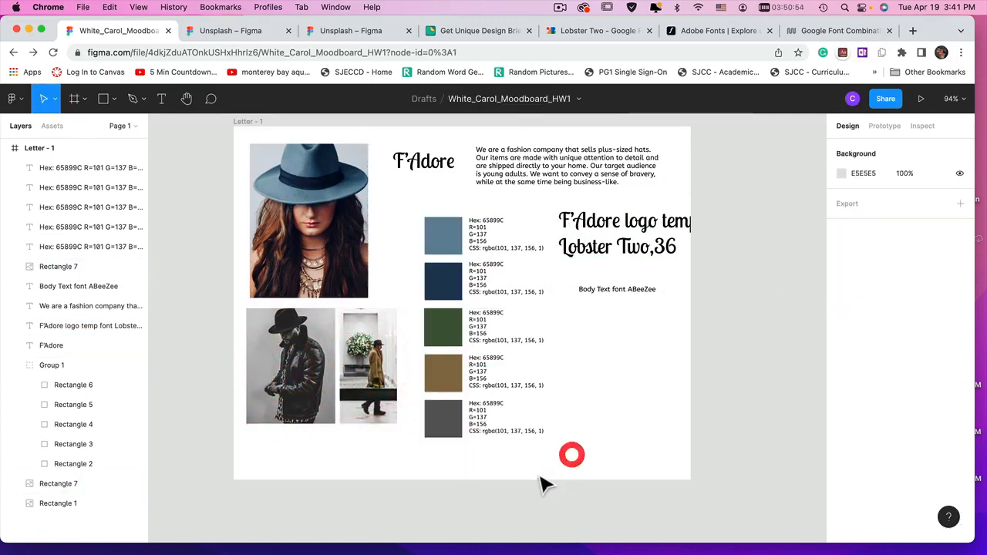
Select the five color swatches with all their labels and group them.
{"action": "left_click_drag", "start_coordinate": [524, 469], "coordinate": [420, 213]}
{"action": "right_click", "coordinate": [451, 230]}
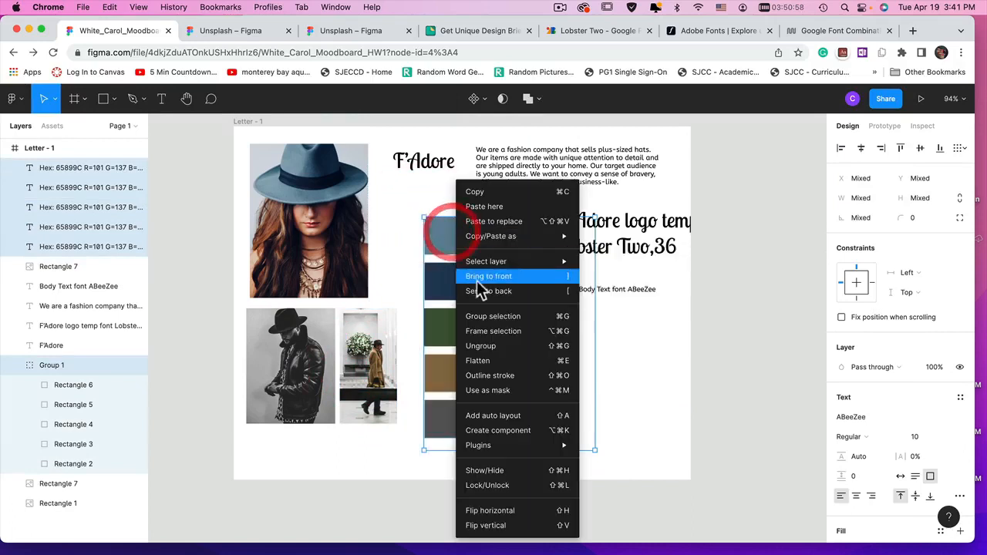
{"action": "left_click", "coordinate": [497, 320]}
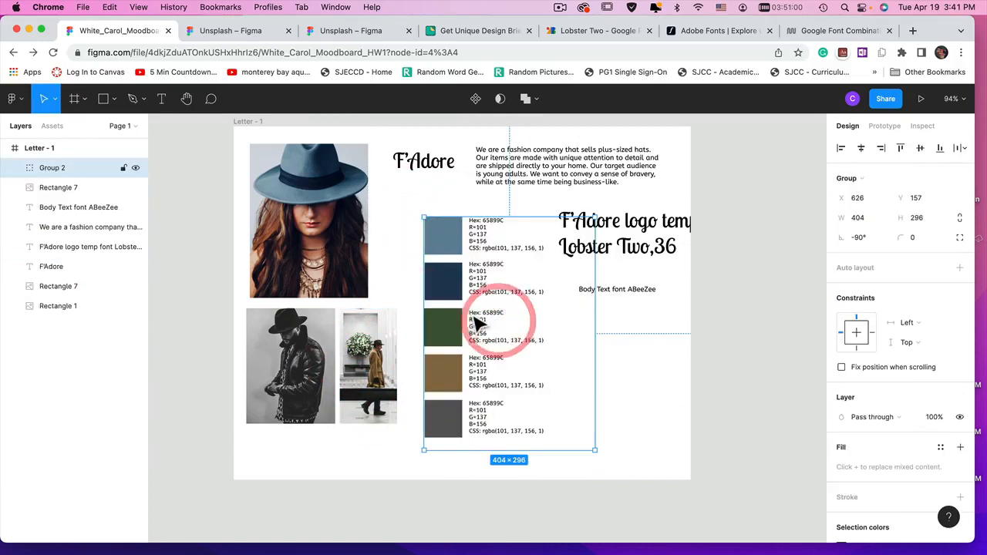
Expand the new swatch group's layers and move the group toward the photos, to about X 588, Y 163.
{"action": "left_click", "coordinate": [8, 149]}
{"action": "left_click", "coordinate": [9, 148]}
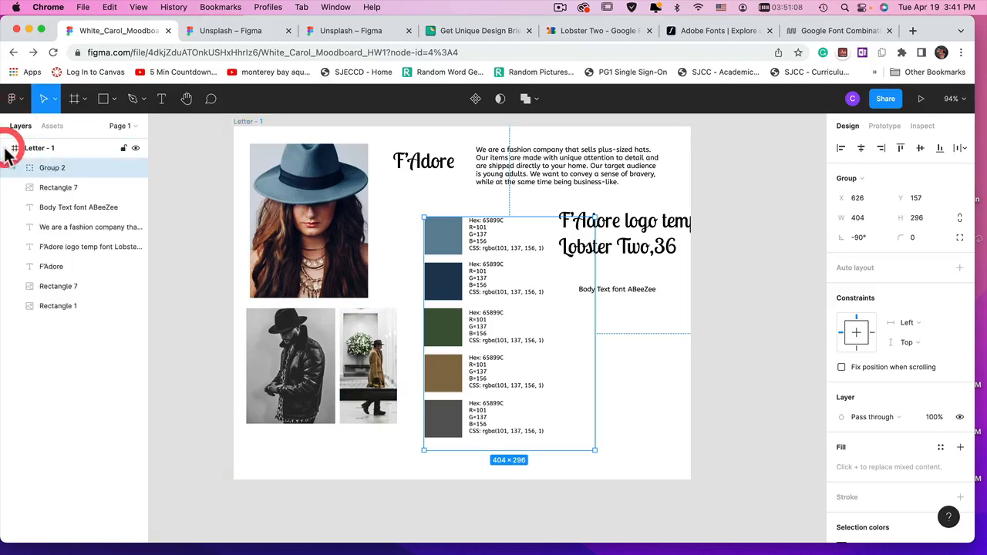
{"action": "left_click", "coordinate": [8, 149]}
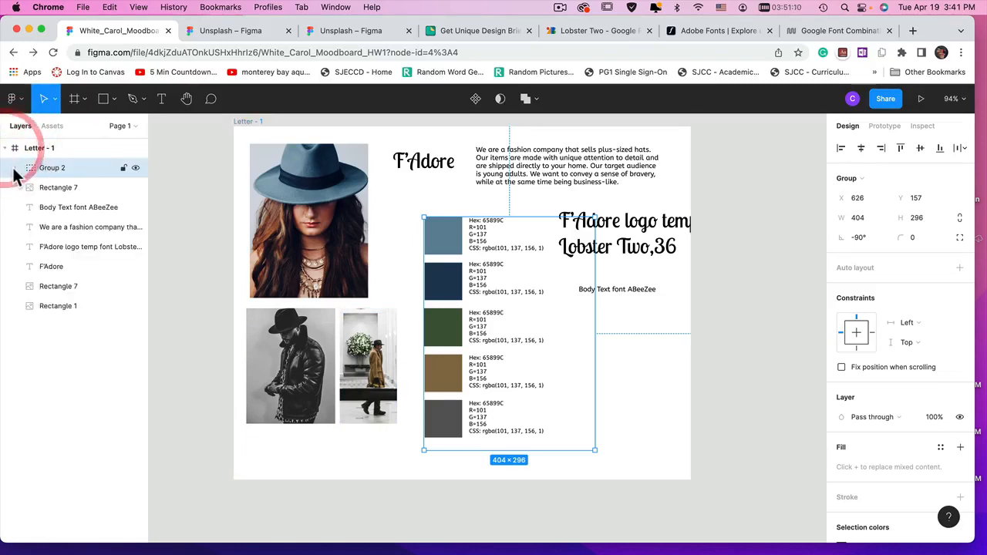
{"action": "left_click", "coordinate": [15, 168]}
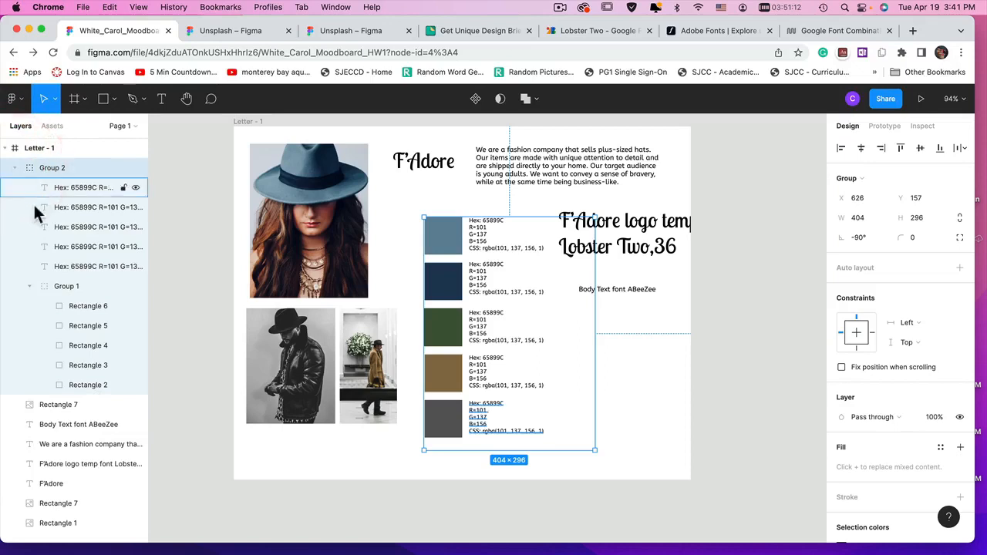
{"action": "left_click_drag", "start_coordinate": [446, 254], "coordinate": [420, 248]}
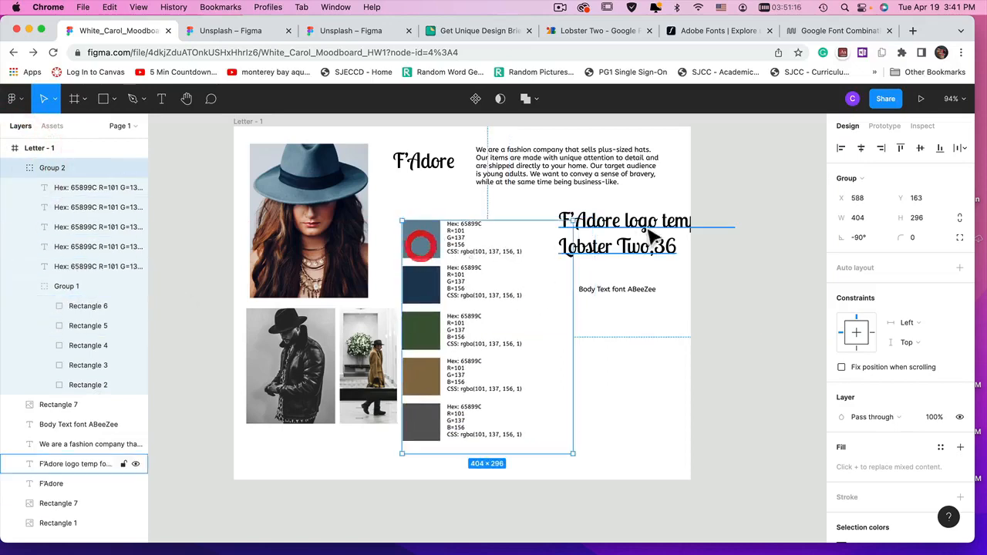
Move the logo font sample to about X 504, Y 127 and narrow its text box to about 267 × 112.
{"action": "left_click", "coordinate": [654, 235]}
{"action": "left_click_drag", "start_coordinate": [652, 256], "coordinate": [621, 247]}
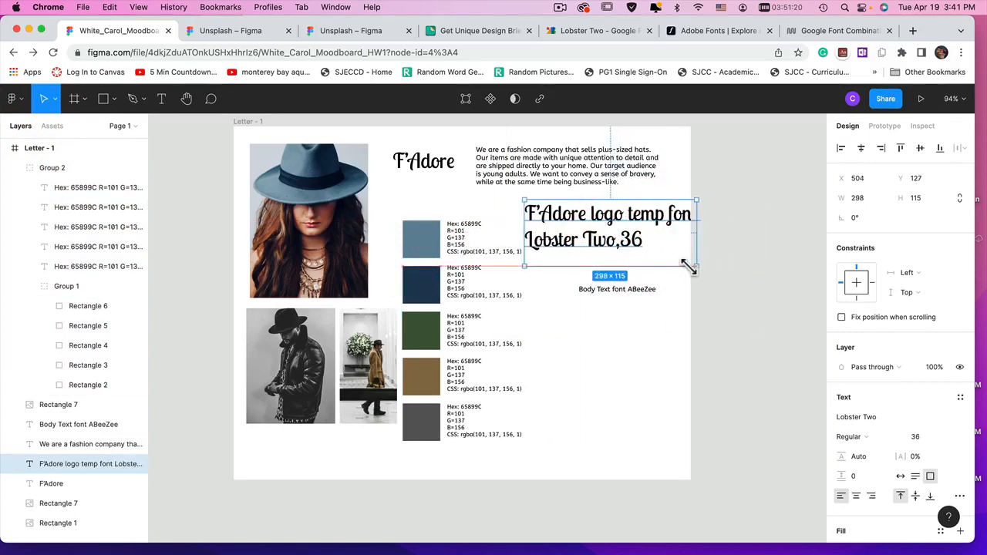
{"action": "left_click_drag", "start_coordinate": [688, 266], "coordinate": [678, 266]}
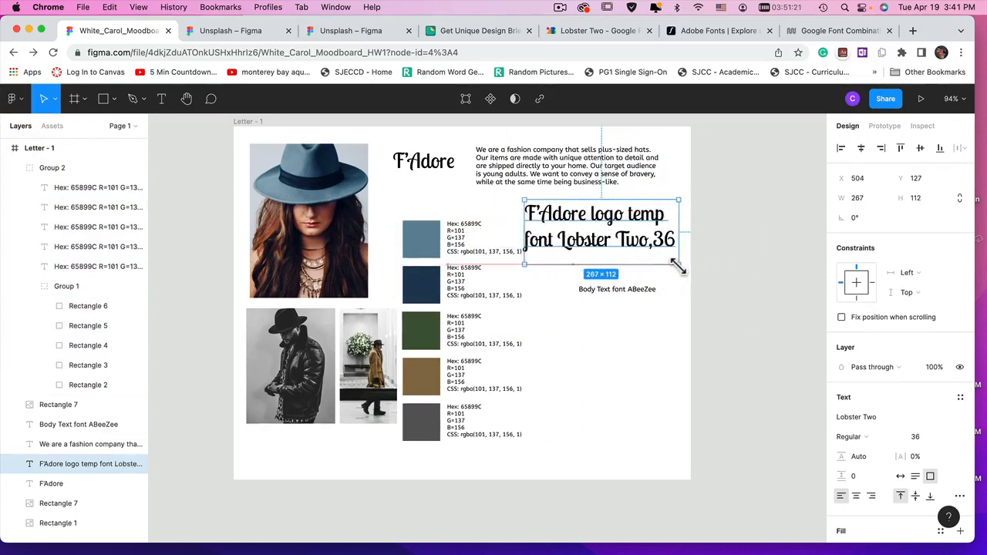
Place the body text sample directly below the logo font sample at about X 520, Y 237, nudging the logo sample to line up.
{"action": "left_click_drag", "start_coordinate": [625, 286], "coordinate": [595, 273]}
{"action": "left_click_drag", "start_coordinate": [616, 239], "coordinate": [627, 245]}
{"action": "left_click_drag", "start_coordinate": [585, 277], "coordinate": [563, 270]}
{"action": "left_click", "coordinate": [628, 275]}
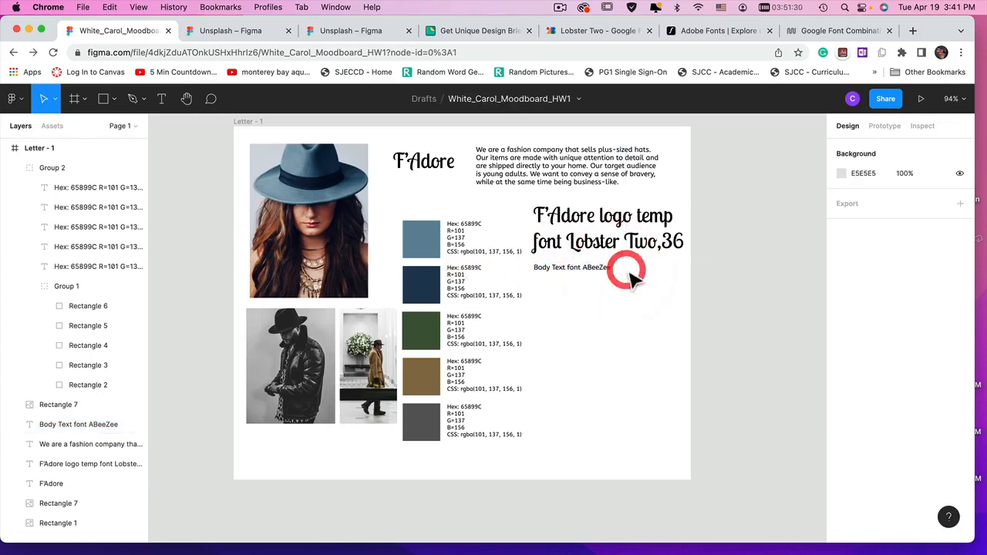
Append the font size to the body text sample so it reads "Body Text font ABeeZee, 12".
{"action": "left_click", "coordinate": [600, 269]}
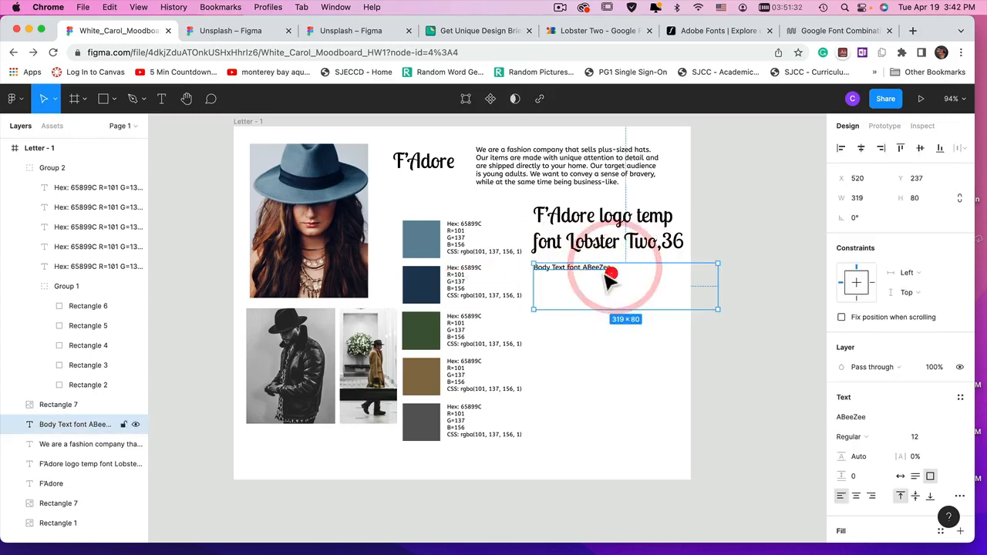
{"action": "double_click", "coordinate": [550, 269]}
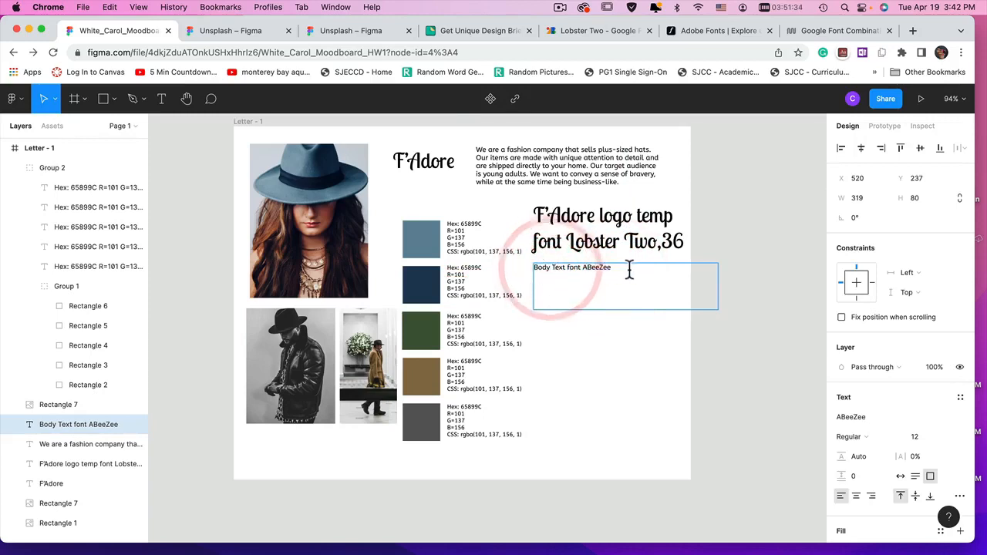
{"action": "type", "text": ", 12"}
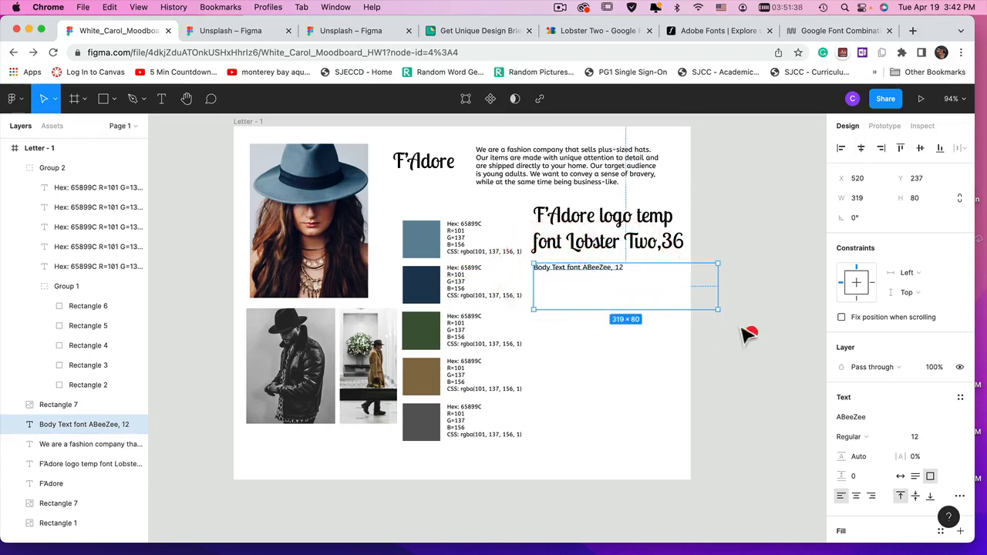
{"action": "left_click", "coordinate": [742, 254]}
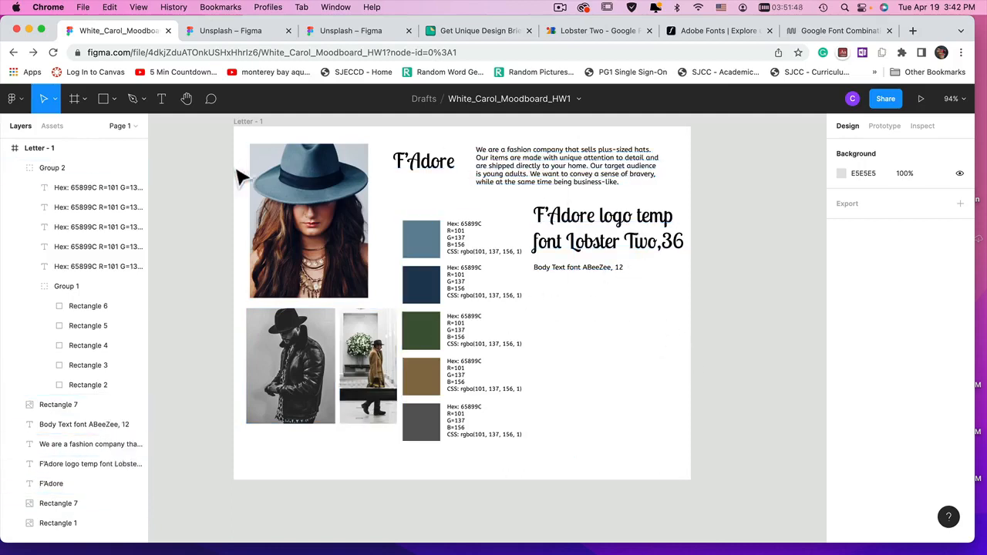
Move the blue hat photo below the body text sample, and the F'Adore title with its description paragraph into the frame's upper-left corner.
{"action": "left_click_drag", "start_coordinate": [368, 280], "coordinate": [606, 376]}
{"action": "left_click_drag", "start_coordinate": [416, 168], "coordinate": [273, 154]}
{"action": "left_click_drag", "start_coordinate": [606, 179], "coordinate": [376, 194]}
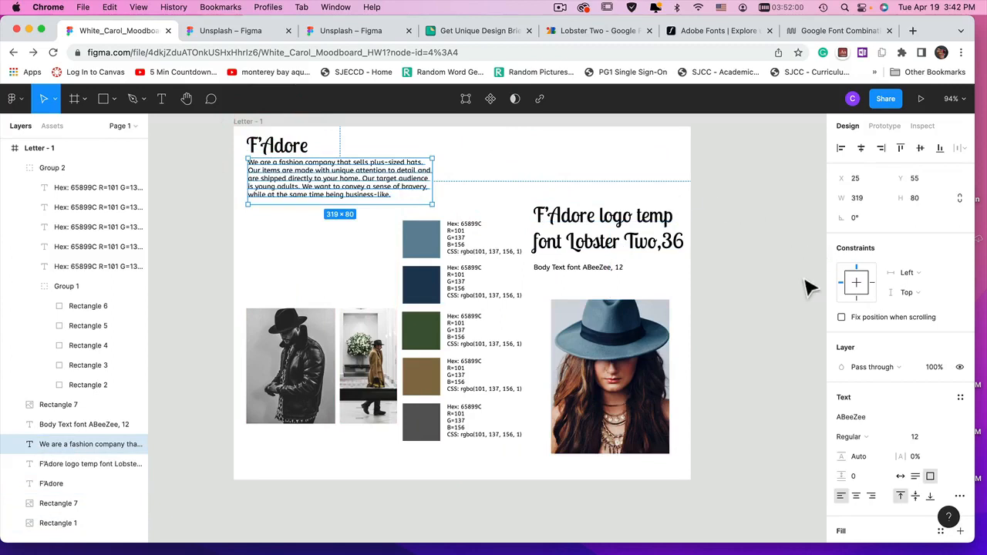
{"action": "left_click", "coordinate": [590, 274]}
{"action": "left_click", "coordinate": [719, 151]}
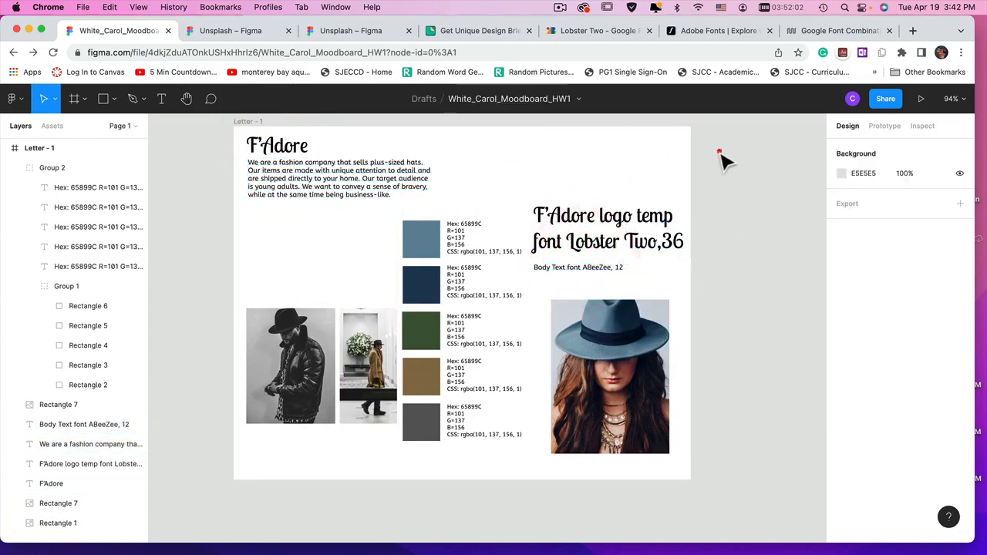
{"action": "left_click", "coordinate": [529, 149]}
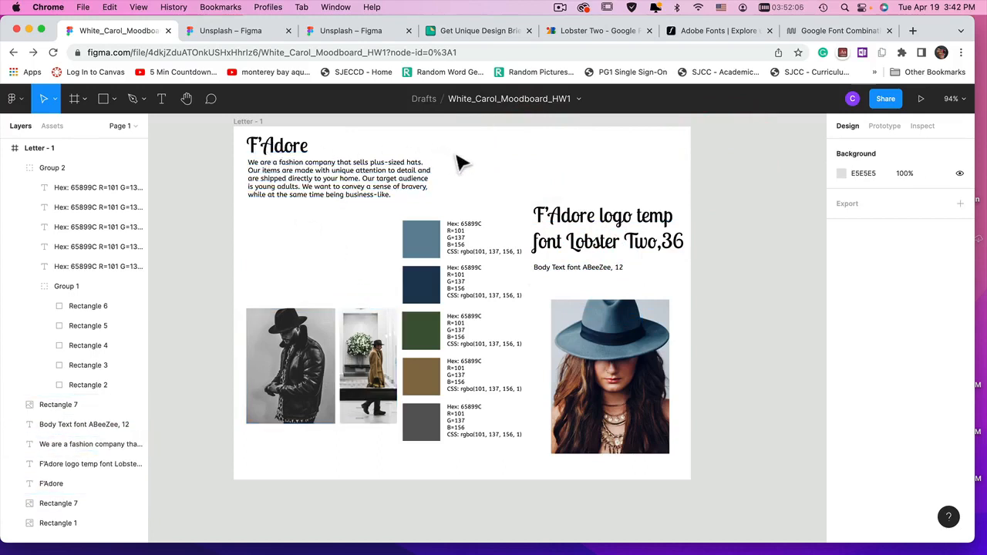
{"action": "left_click", "coordinate": [291, 191]}
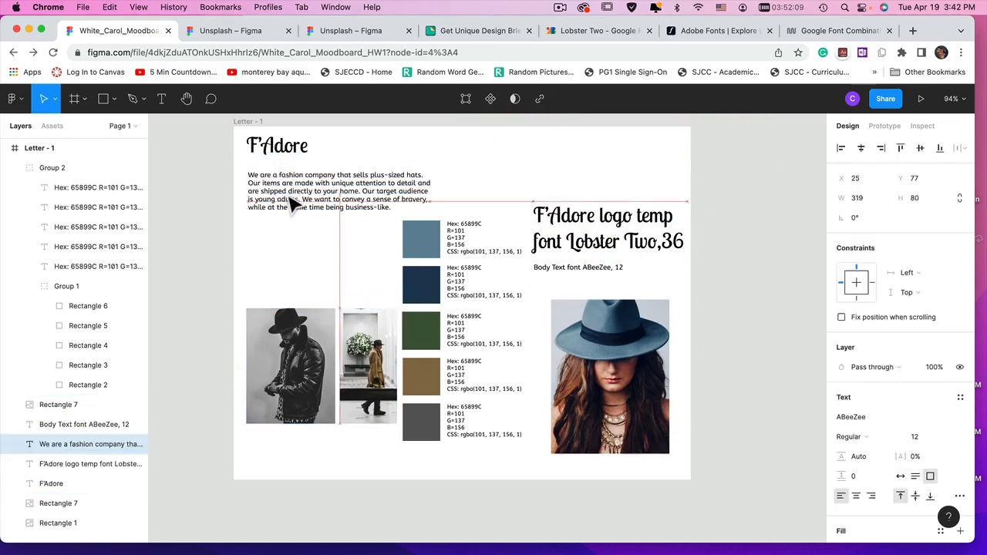
{"action": "left_click_drag", "start_coordinate": [290, 185], "coordinate": [287, 182]}
{"action": "double_click", "coordinate": [267, 149]}
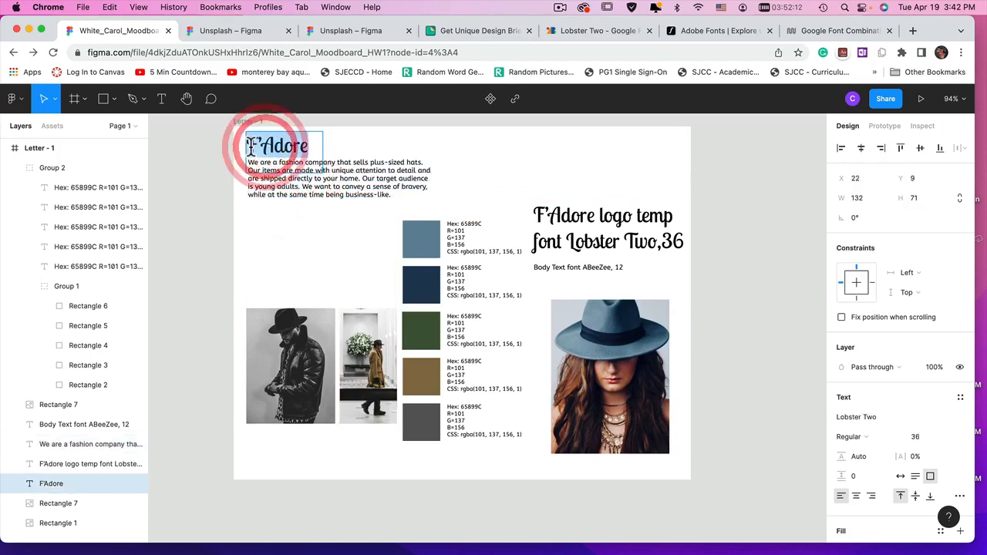
{"action": "left_click", "coordinate": [249, 147]}
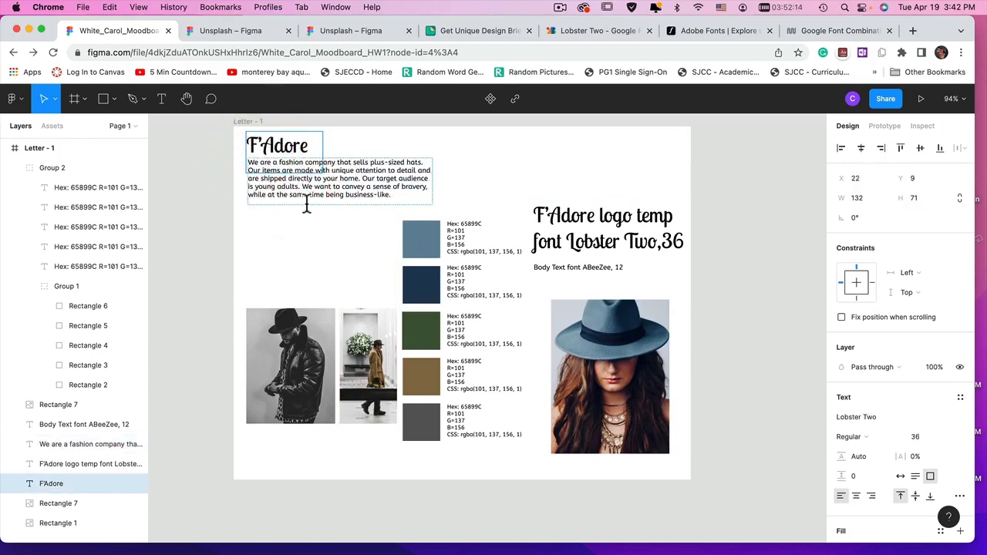
{"action": "left_click", "coordinate": [802, 176]}
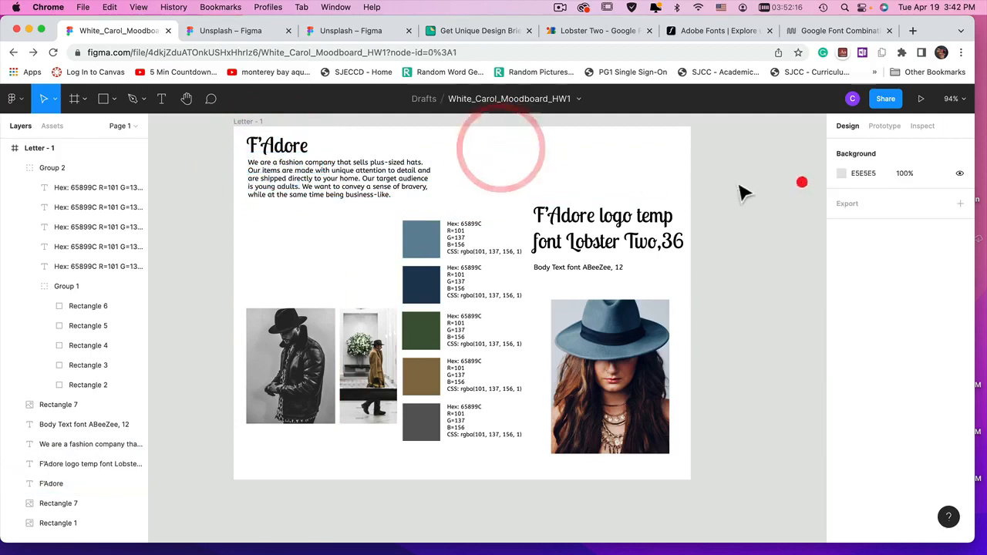
Move the F'Adore title sideways to sit above the right end of the description paragraph.
{"action": "left_click_drag", "start_coordinate": [299, 157], "coordinate": [401, 142]}
{"action": "left_click", "coordinate": [262, 141]}
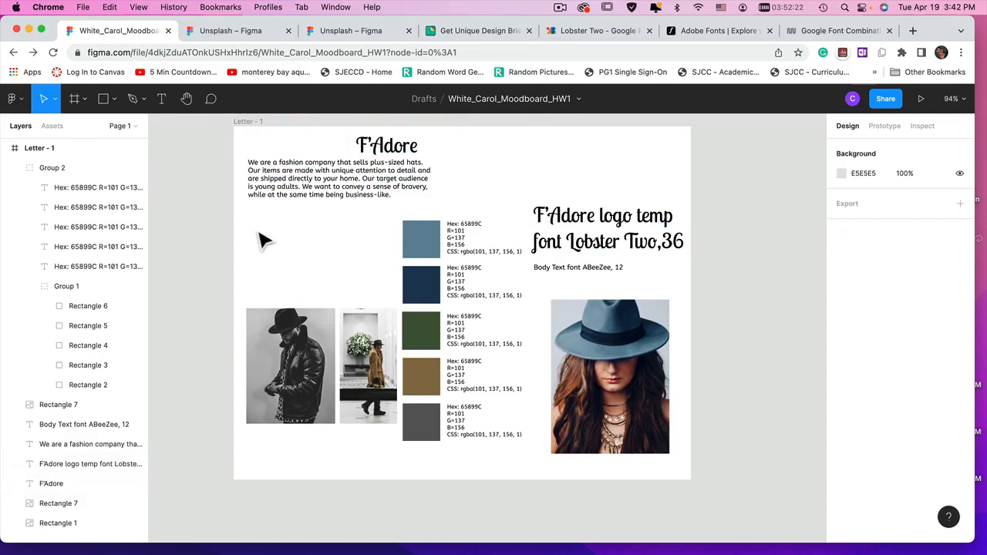
Add a "Company:" heading in Lobster Two, size 36, beside the F'Adore title and line it up above the description paragraph.
{"action": "left_click_drag", "start_coordinate": [248, 135], "coordinate": [346, 156]}
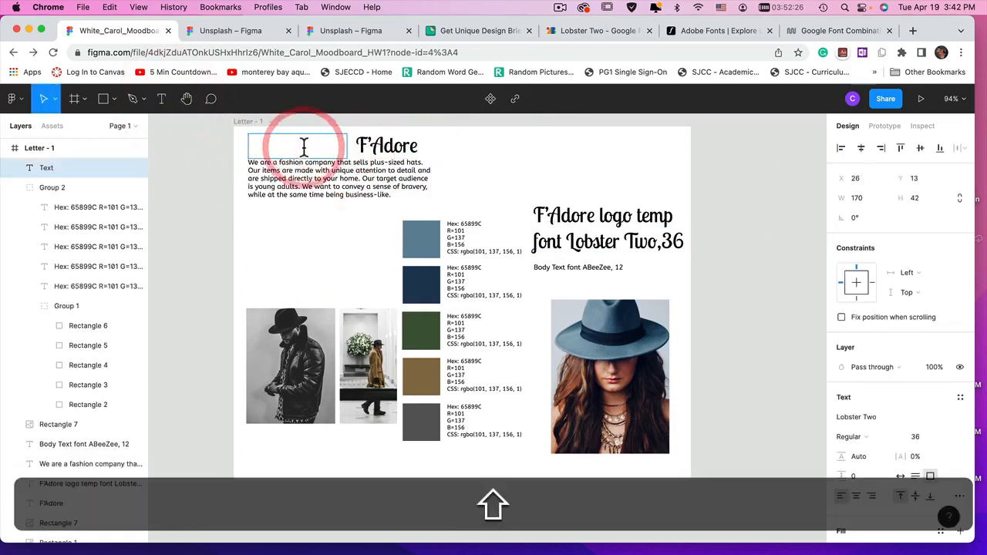
{"action": "type", "text": "Compan"}
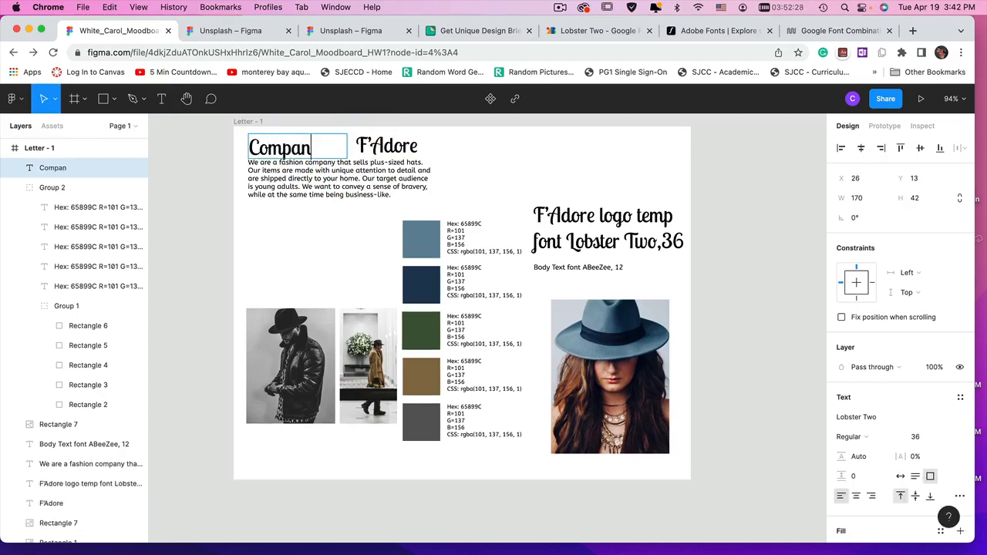
{"action": "type", "text": "y:"}
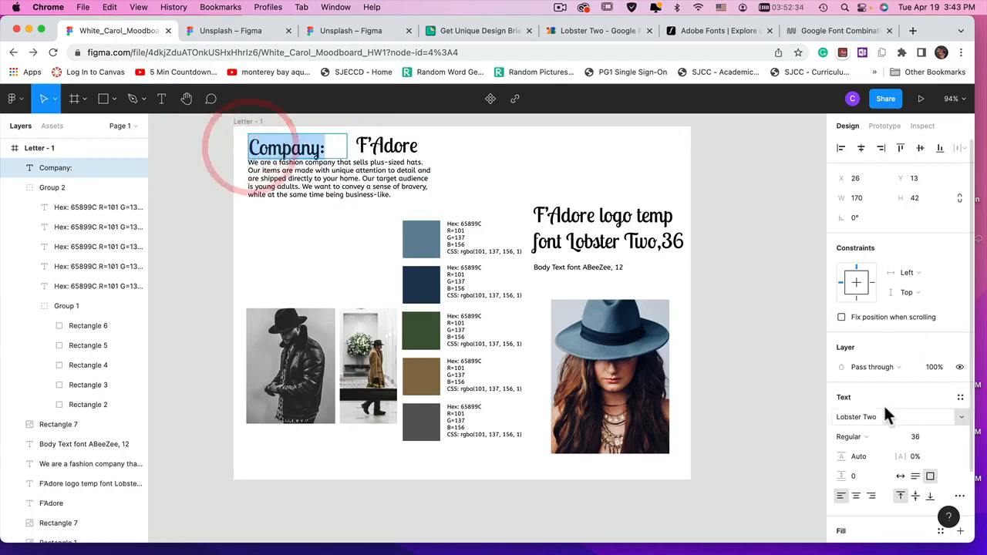
{"action": "left_click", "coordinate": [251, 258]}
{"action": "left_click", "coordinate": [308, 151]}
{"action": "left_click_drag", "start_coordinate": [314, 152], "coordinate": [314, 145]}
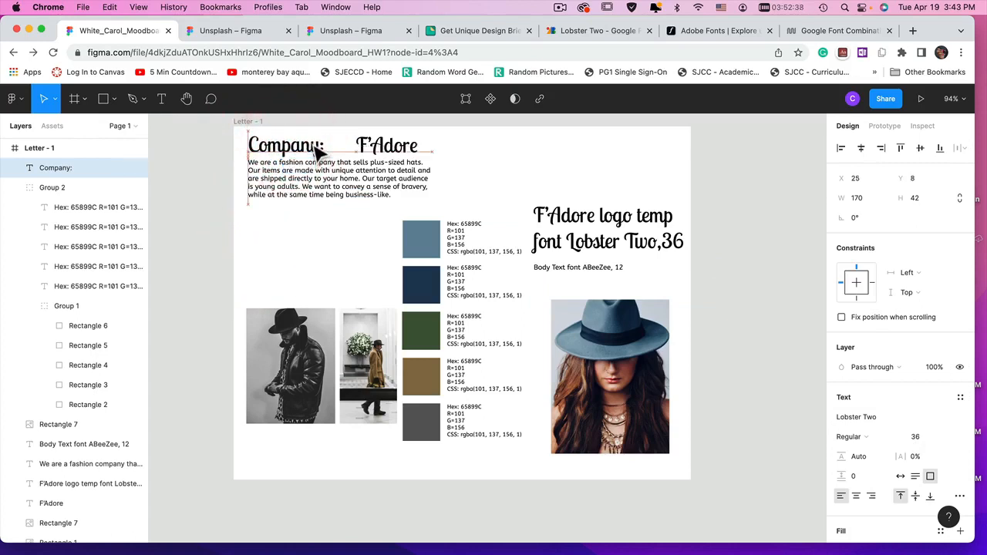
Move the two photos of men in dark hats to the frame's upper-right area and the labelled swatch group below the description paragraph.
{"action": "left_click", "coordinate": [626, 248]}
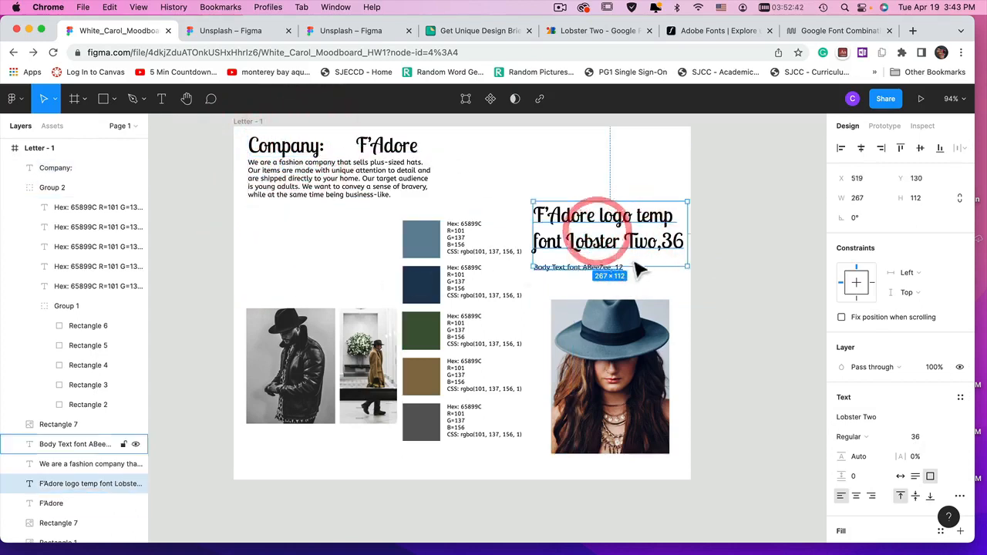
{"action": "left_click_drag", "start_coordinate": [308, 378], "coordinate": [525, 221]}
{"action": "left_click_drag", "start_coordinate": [368, 364], "coordinate": [627, 198]}
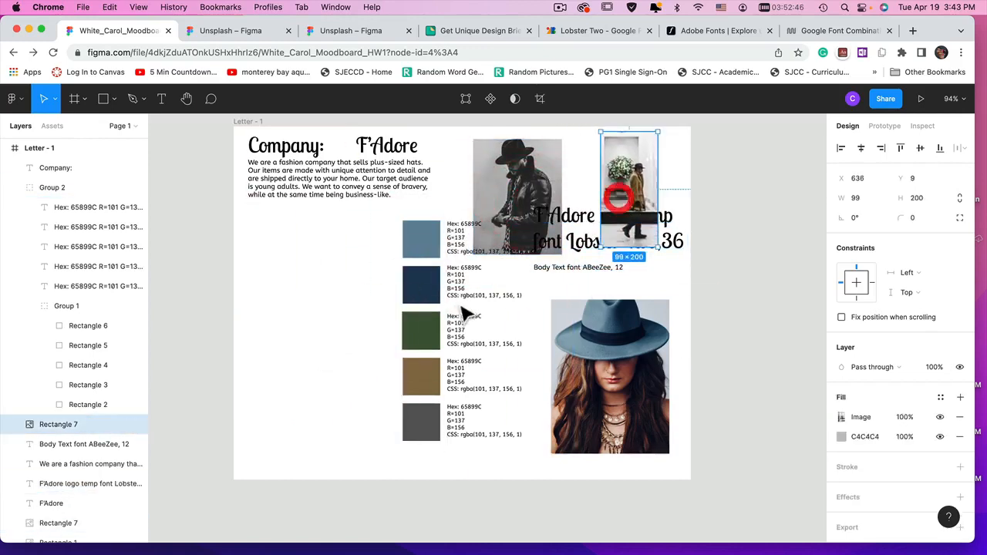
{"action": "left_click_drag", "start_coordinate": [430, 293], "coordinate": [266, 312]}
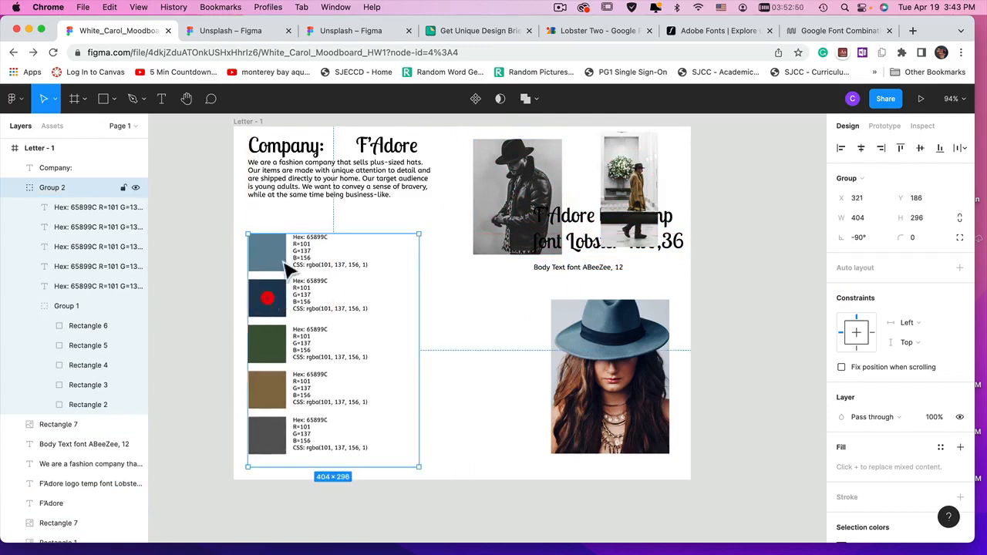
Duplicate the "Company:" heading above the color swatches and change the copy's text to "Colors:".
{"action": "left_click", "coordinate": [280, 213]}
{"action": "left_click", "coordinate": [296, 158]}
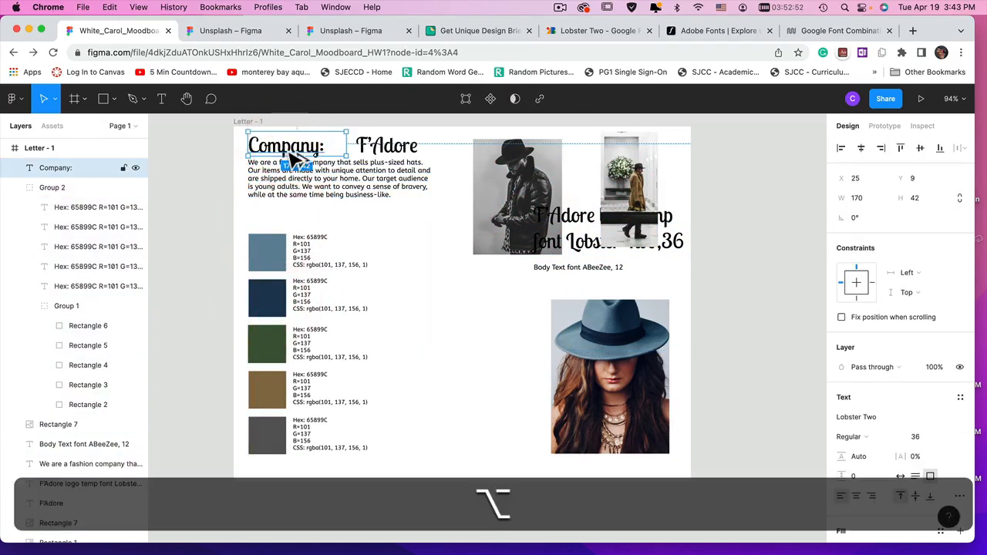
{"action": "left_click_drag", "start_coordinate": [296, 160], "coordinate": [269, 221]}
{"action": "double_click", "coordinate": [291, 223]}
{"action": "left_click", "coordinate": [320, 220]}
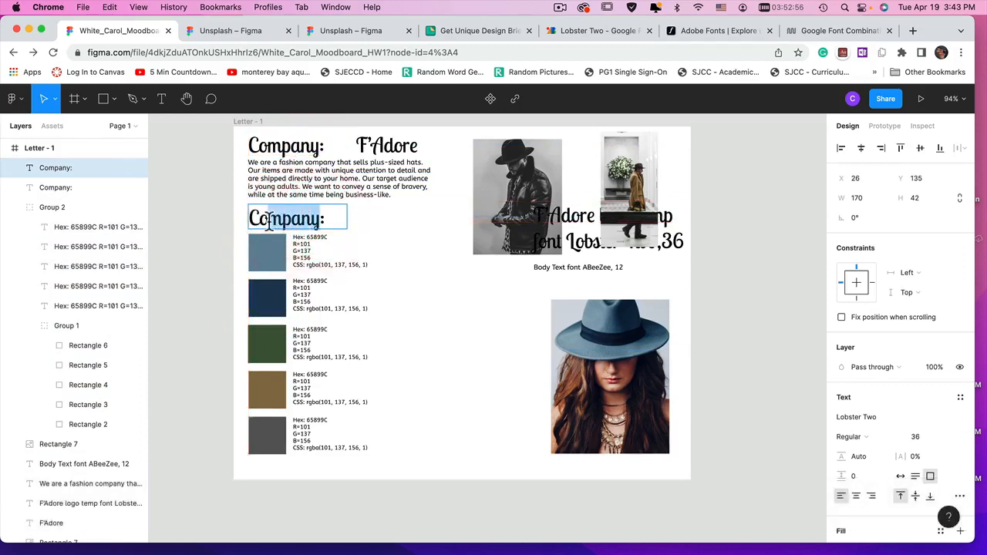
{"action": "type", "text": "Colors:"}
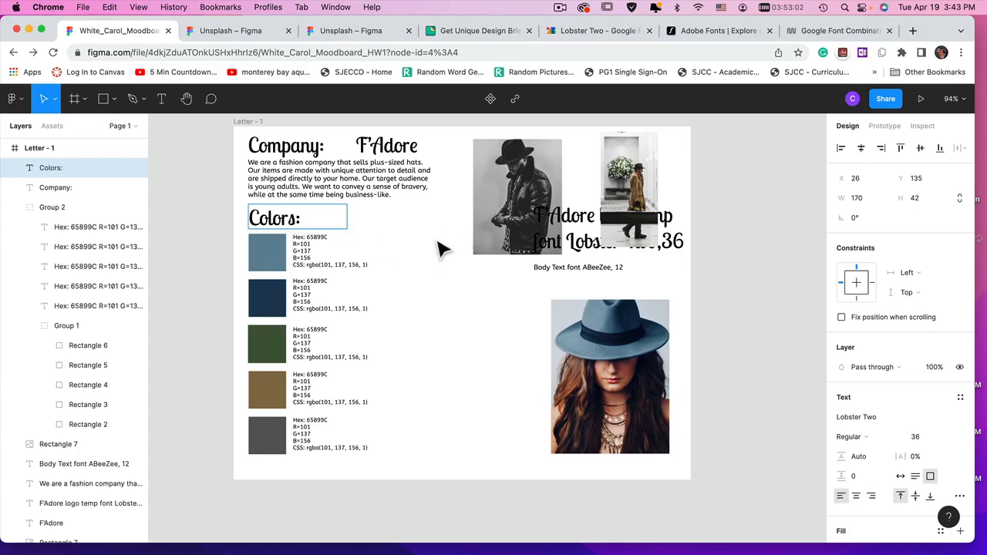
Shift the blue hat photo up to about X 569, Y 268, and move the logo and body font samples between it and the swatches.
{"action": "left_click", "coordinate": [548, 357]}
{"action": "left_click", "coordinate": [793, 316]}
{"action": "left_click_drag", "start_coordinate": [603, 370], "coordinate": [606, 346]}
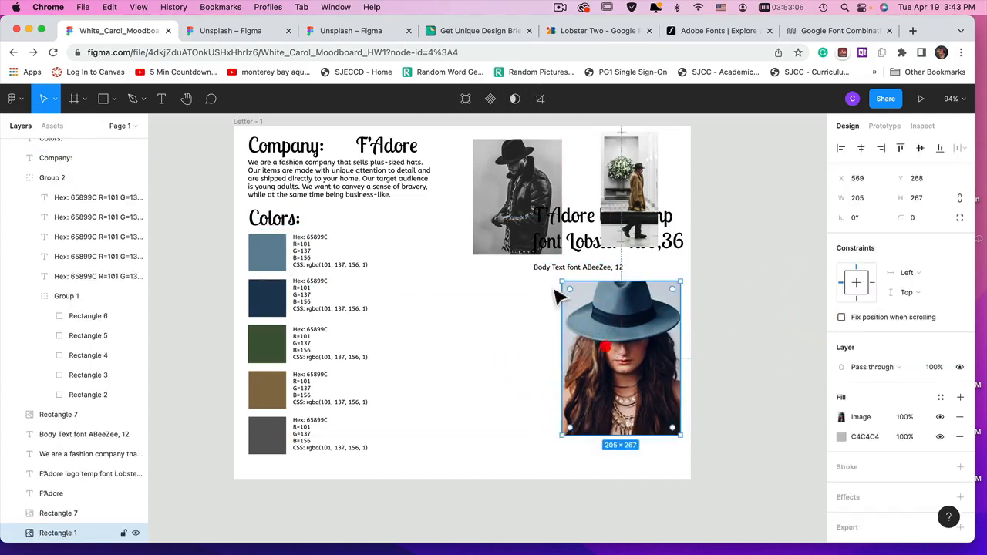
{"action": "left_click_drag", "start_coordinate": [585, 223], "coordinate": [461, 376]}
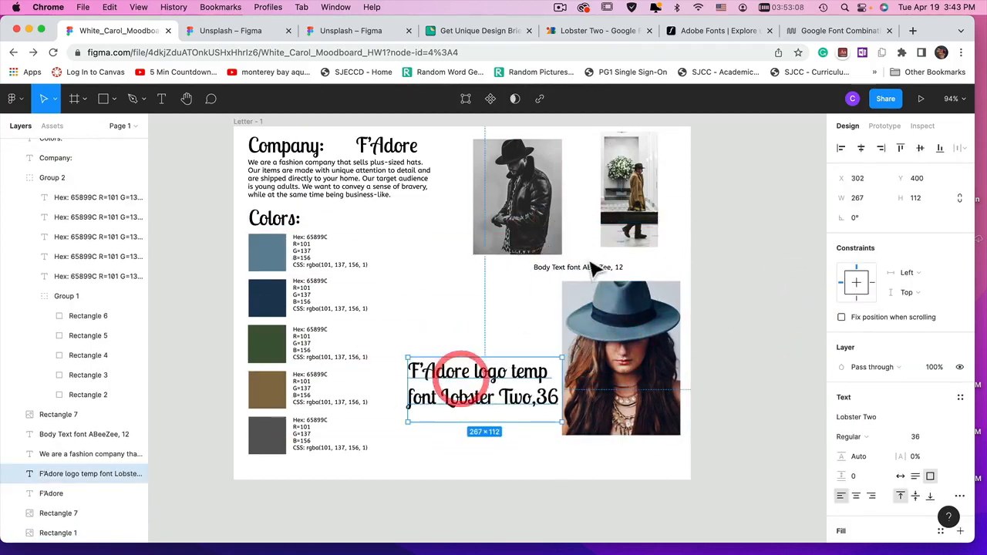
{"action": "left_click_drag", "start_coordinate": [594, 268], "coordinate": [486, 431]}
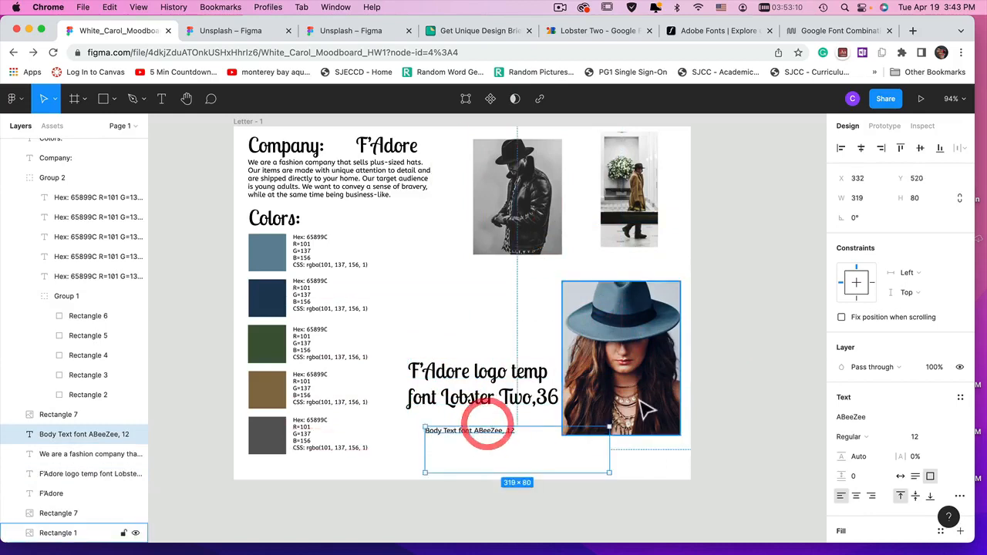
Arrange the photos as an overlapping cluster: blue hat in the frame's upper-right corner, leather-jacket photo beside it, coat photo over their lower edges.
{"action": "left_click_drag", "start_coordinate": [646, 408], "coordinate": [642, 375]}
{"action": "left_click_drag", "start_coordinate": [540, 225], "coordinate": [491, 312]}
{"action": "left_click_drag", "start_coordinate": [634, 207], "coordinate": [560, 221]}
{"action": "left_click_drag", "start_coordinate": [628, 301], "coordinate": [632, 196]}
{"action": "left_click_drag", "start_coordinate": [550, 236], "coordinate": [567, 316]}
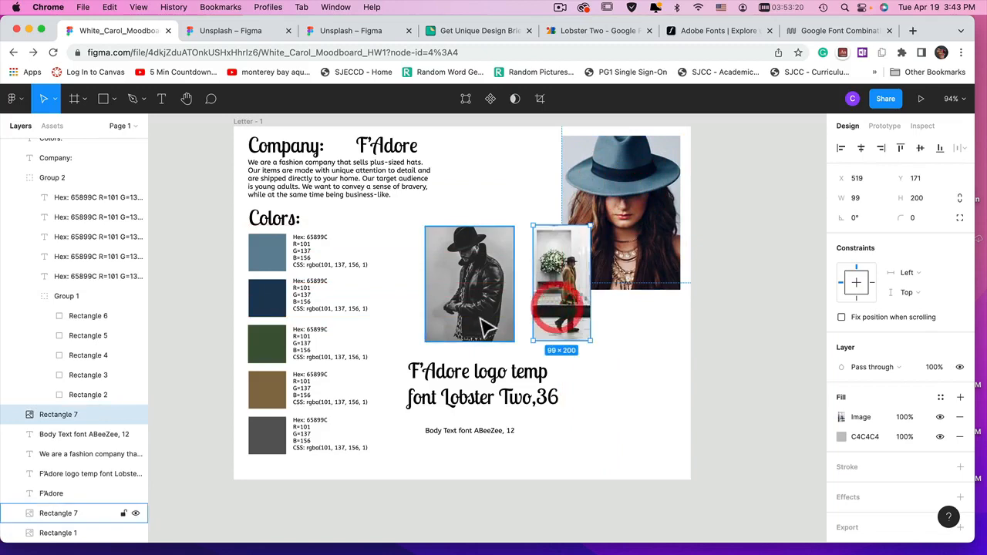
{"action": "left_click_drag", "start_coordinate": [484, 326], "coordinate": [488, 247]}
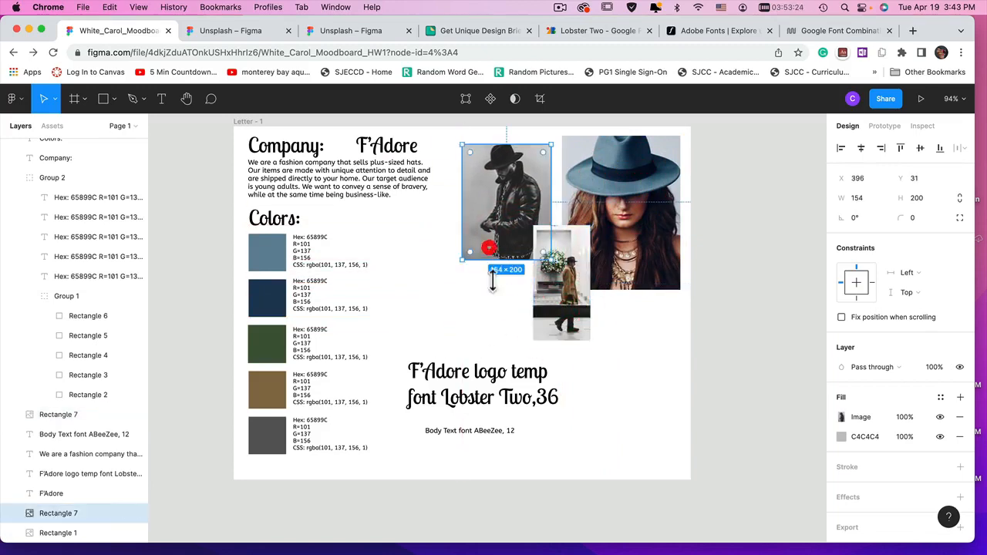
{"action": "left_click", "coordinate": [486, 320]}
{"action": "left_click", "coordinate": [561, 333]}
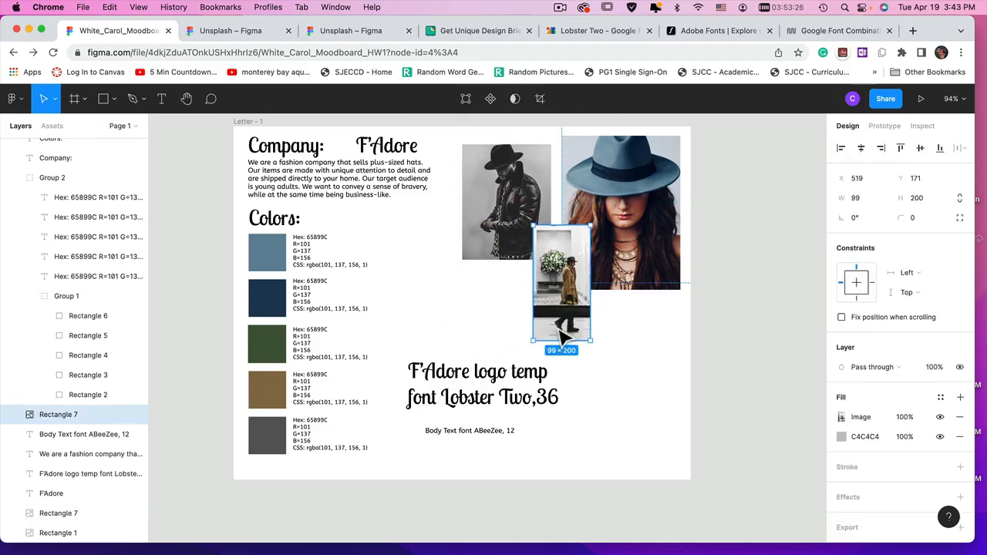
{"action": "left_click", "coordinate": [555, 330]}
{"action": "left_click_drag", "start_coordinate": [505, 235], "coordinate": [501, 264]}
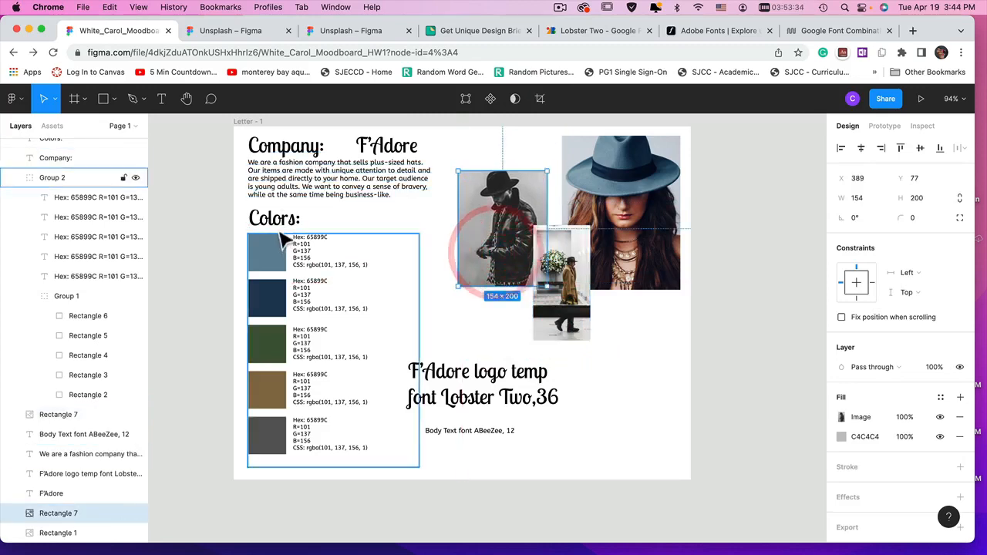
{"action": "key", "text": "shift"}
{"action": "left_click_drag", "start_coordinate": [276, 223], "coordinate": [398, 179]}
{"action": "key", "text": "super+z"}
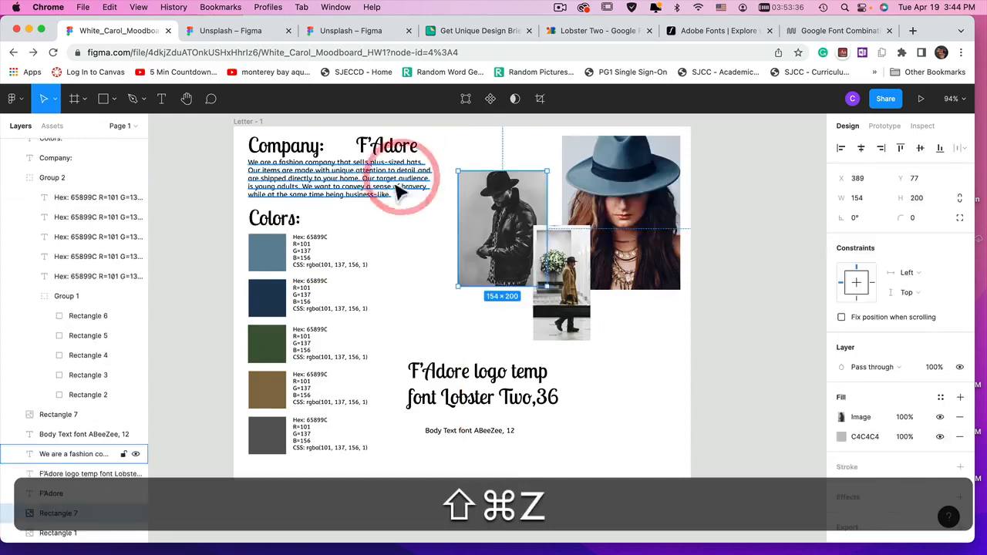
Duplicate the "Colors:" heading above the leather-jacket photo and change the copy's text to "Insporation:".
{"action": "left_click", "coordinate": [438, 275]}
{"action": "key", "text": "shift"}
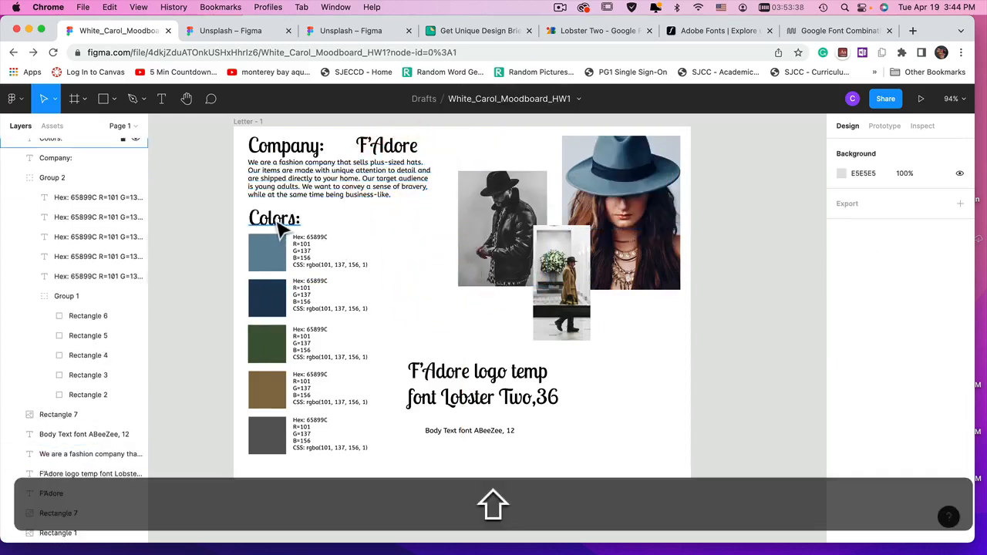
{"action": "left_click_drag", "start_coordinate": [279, 228], "coordinate": [502, 151]}
{"action": "double_click", "coordinate": [500, 153]}
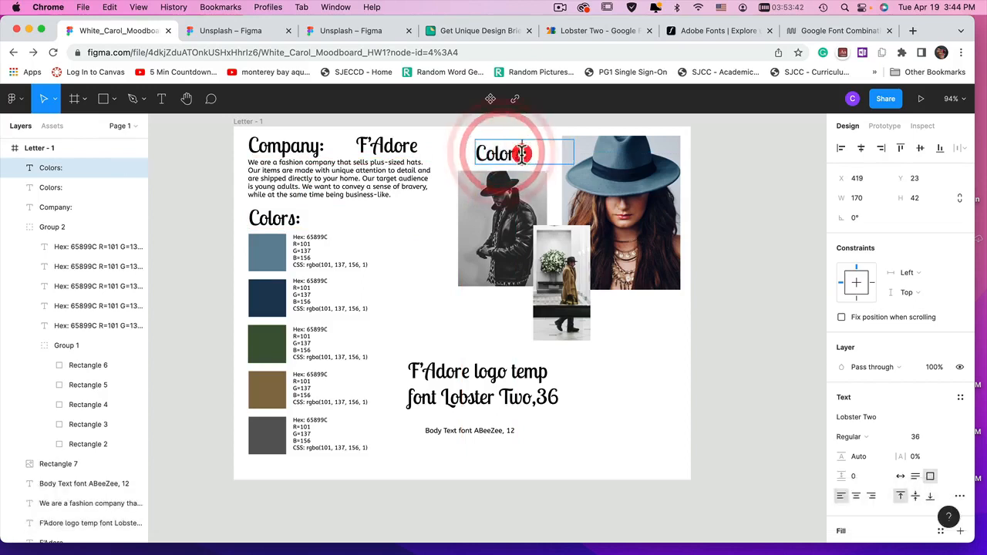
{"action": "type", "text": "Insporation:"}
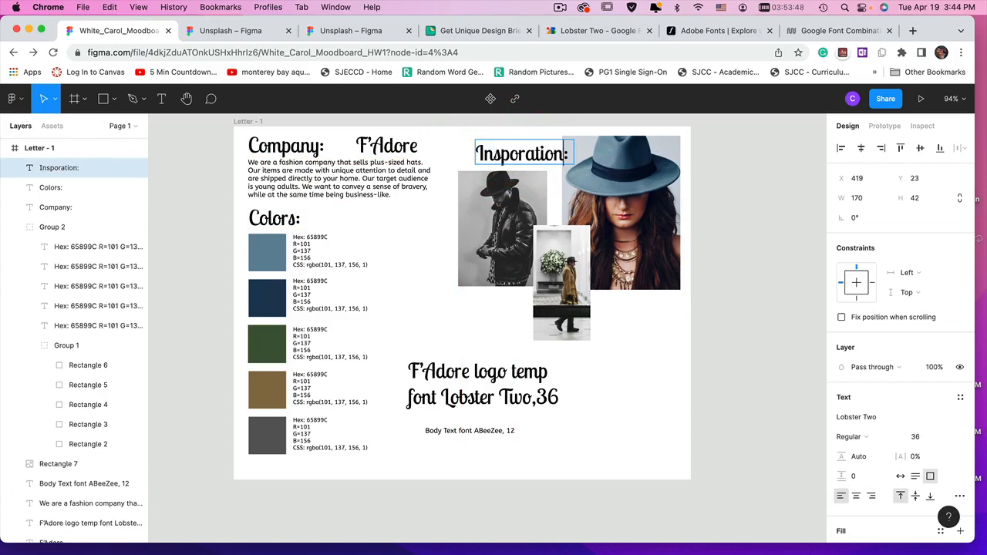
{"action": "left_click", "coordinate": [746, 148]}
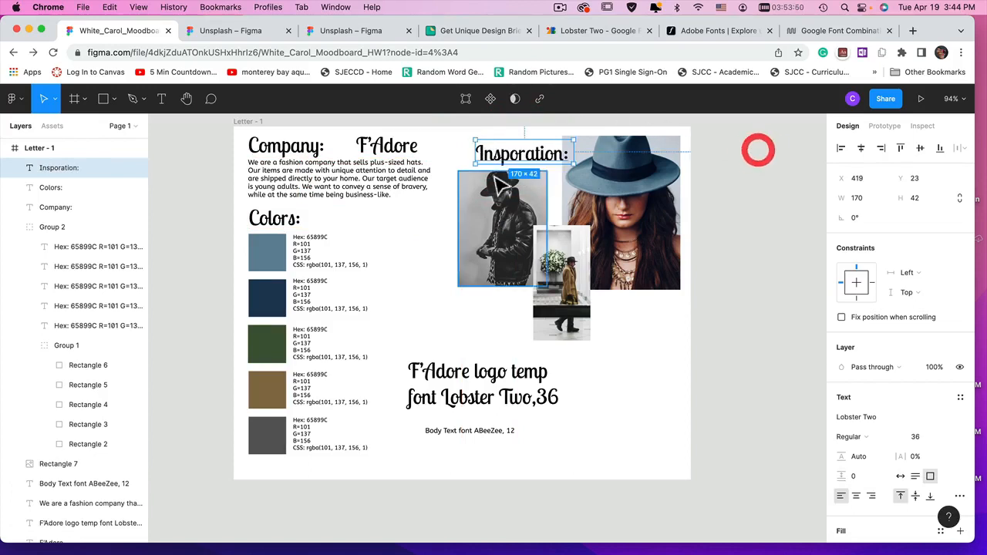
Nudge the "Insporation:" heading and the leather-jacket photo so the heading sits clear of the blue hat photo.
{"action": "left_click_drag", "start_coordinate": [529, 153], "coordinate": [516, 151]}
{"action": "left_click", "coordinate": [509, 202]}
{"action": "left_click_drag", "start_coordinate": [509, 202], "coordinate": [517, 198]}
Shift the logo font sample to X 351, Y 401, and duplicate the "Insporation:" heading above it with the text "Fonts:".
{"action": "left_click", "coordinate": [610, 376]}
{"action": "left_click_drag", "start_coordinate": [518, 372], "coordinate": [547, 372]}
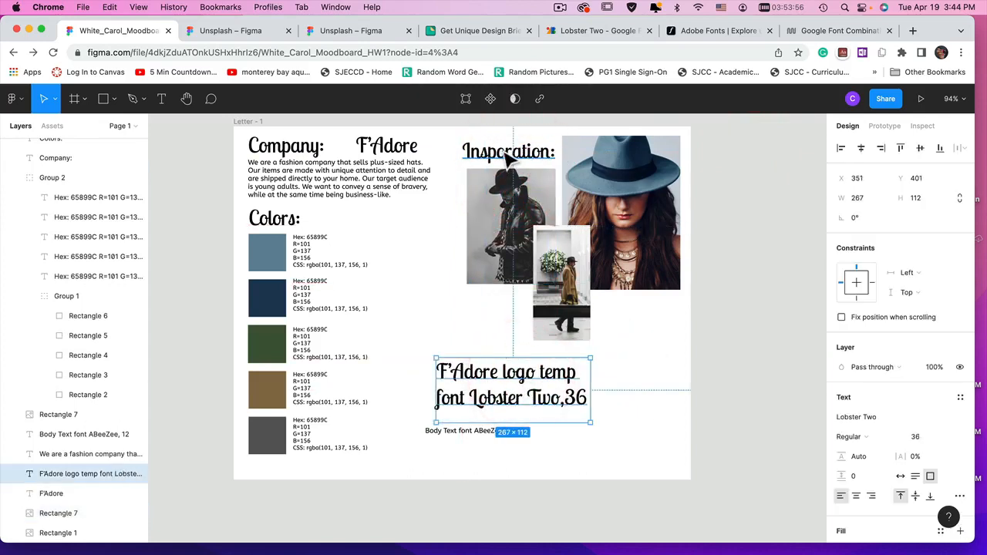
{"action": "left_click_drag", "start_coordinate": [507, 158], "coordinate": [464, 346]}
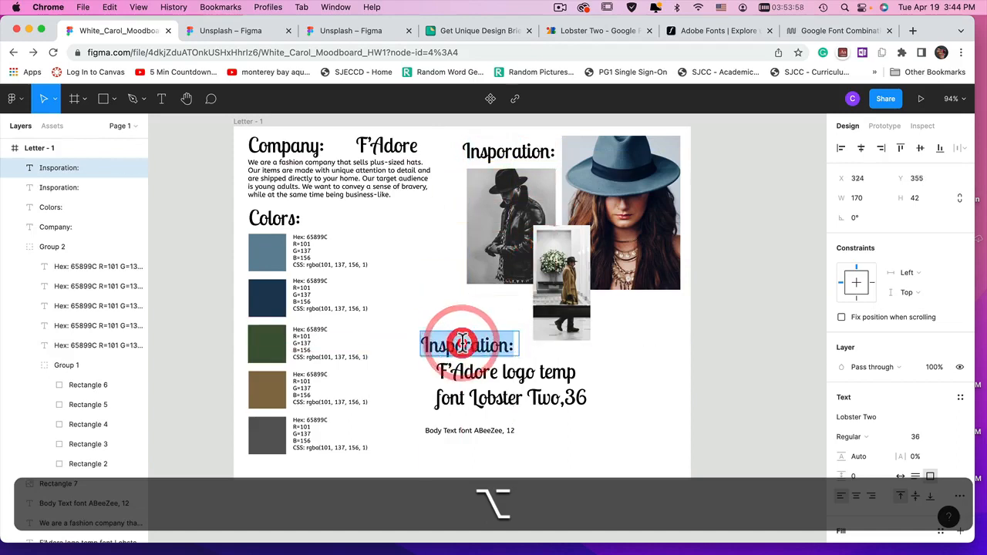
{"action": "left_click", "coordinate": [509, 345]}
{"action": "left_click_drag", "start_coordinate": [417, 346], "coordinate": [407, 344]}
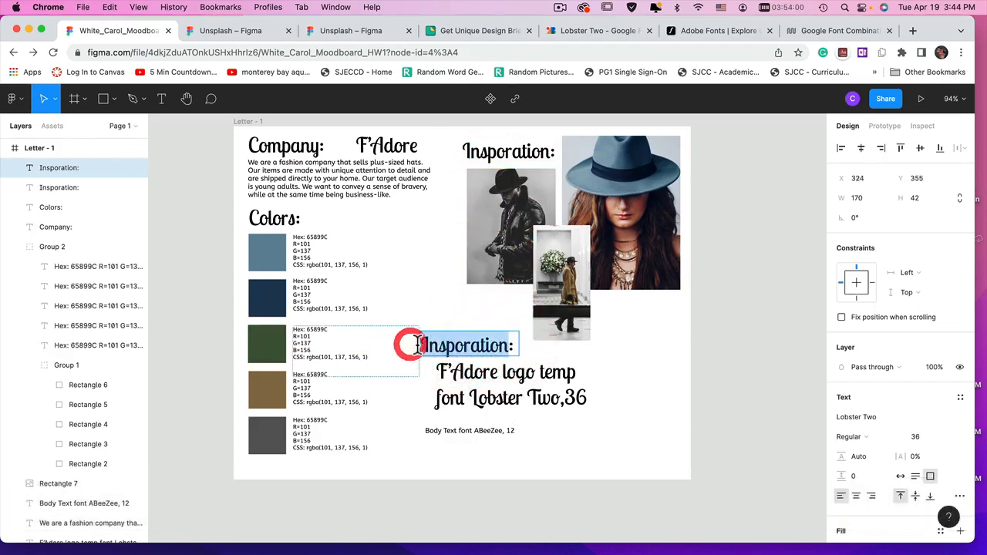
{"action": "type", "text": "Fonts:"}
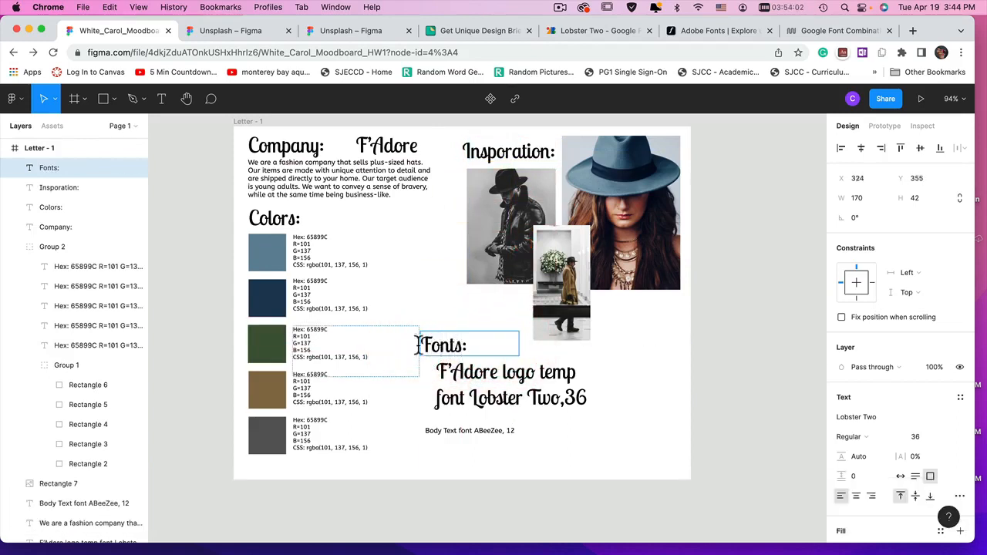
{"action": "left_click", "coordinate": [477, 349]}
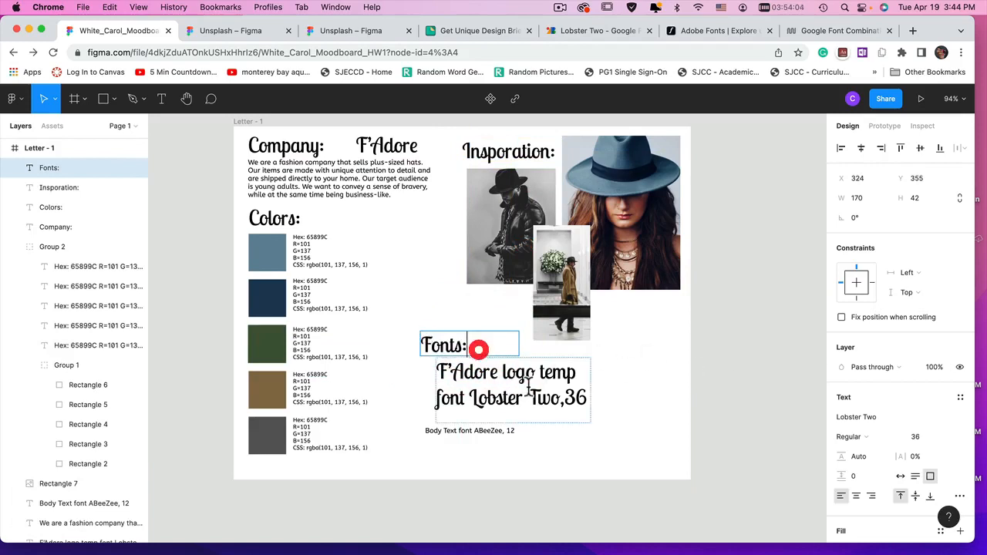
Shorten the logo sample to "Logo temp font Lobster Two,36", align it with the body sample at X 332 and resize it to 430 × 42.
{"action": "left_click", "coordinate": [520, 382]}
{"action": "left_click", "coordinate": [511, 377]}
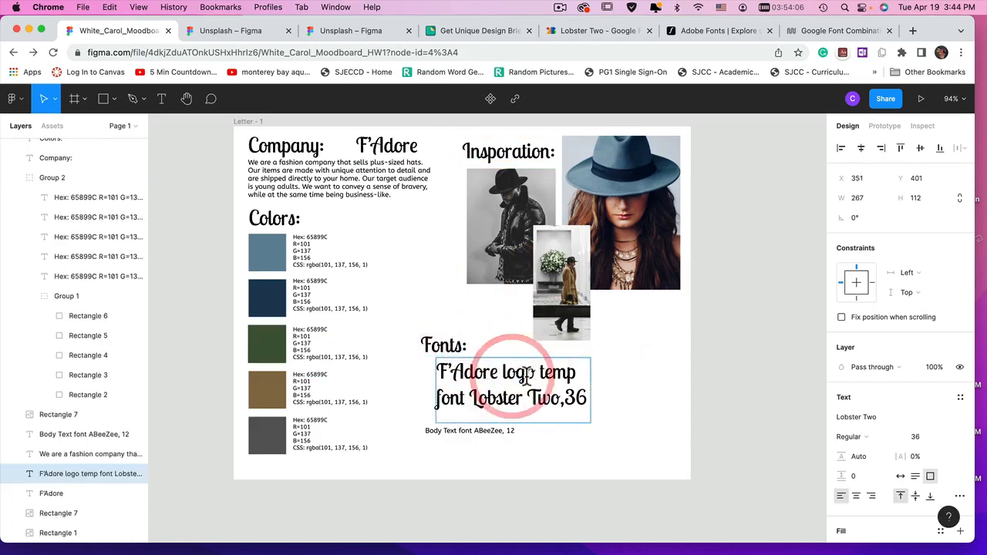
{"action": "left_click_drag", "start_coordinate": [511, 376], "coordinate": [434, 373]}
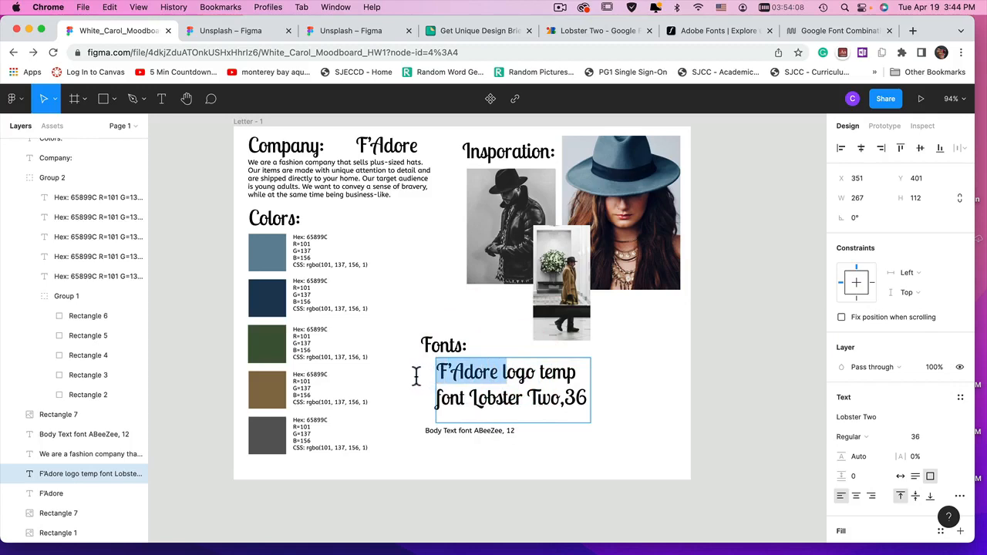
{"action": "type", "text": "L"}
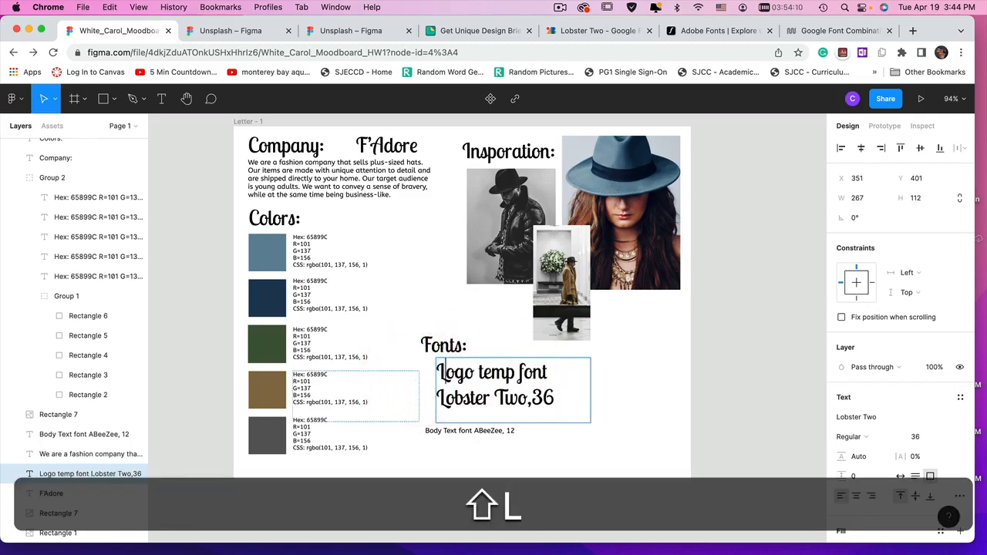
{"action": "left_click", "coordinate": [637, 370]}
{"action": "left_click_drag", "start_coordinate": [533, 382], "coordinate": [522, 383]}
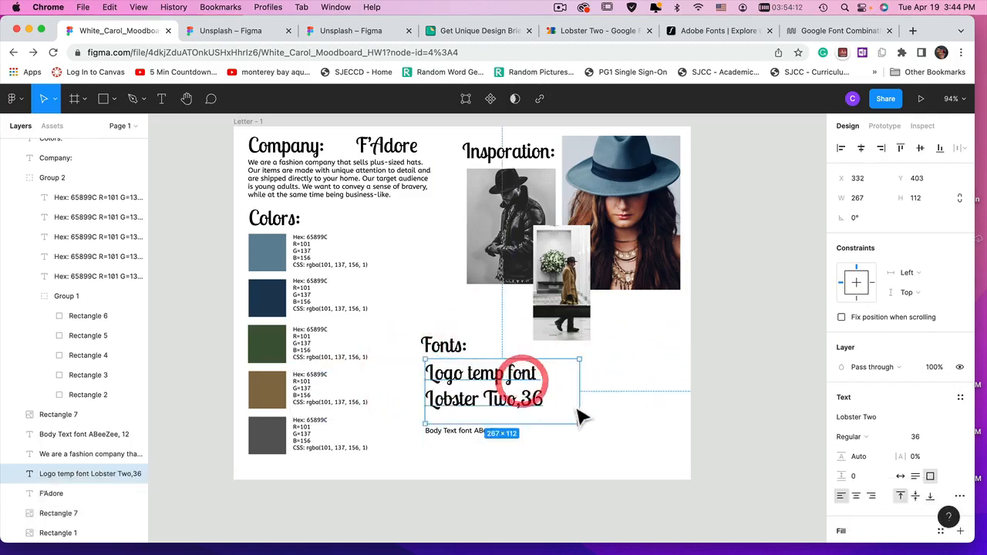
{"action": "left_click_drag", "start_coordinate": [577, 421], "coordinate": [661, 382]}
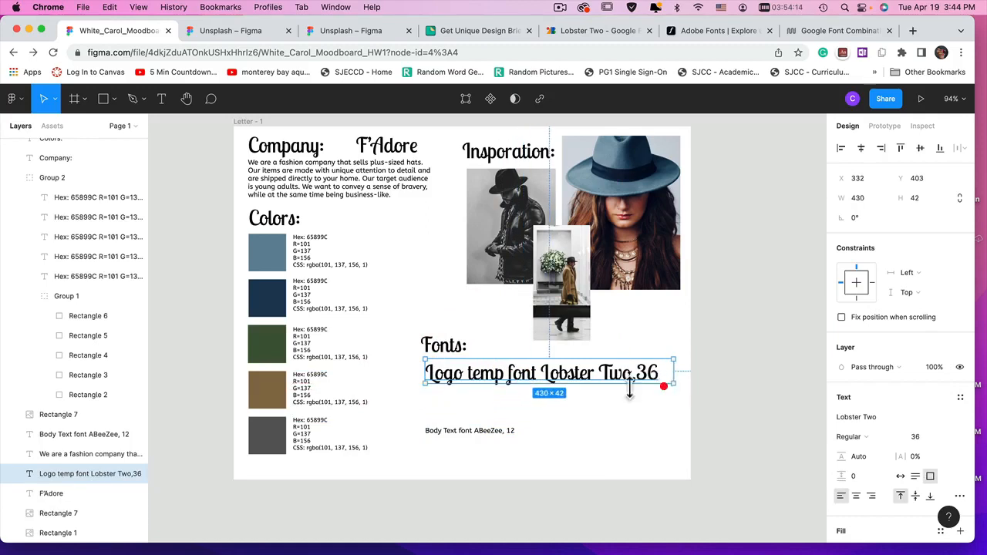
Move the logo sample down to just above the body text sample and place the "Fonts:" heading over it at X 332, Y 412.
{"action": "left_click_drag", "start_coordinate": [482, 376], "coordinate": [474, 409]}
{"action": "left_click_drag", "start_coordinate": [460, 350], "coordinate": [461, 376]}
{"action": "left_click", "coordinate": [621, 348]}
{"action": "left_click", "coordinate": [446, 378]}
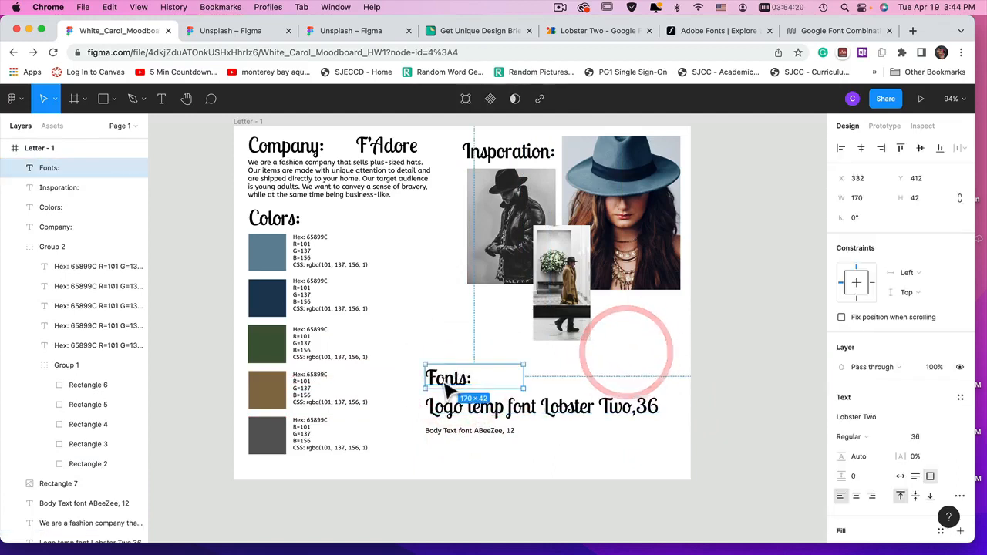
{"action": "left_click", "coordinate": [778, 310]}
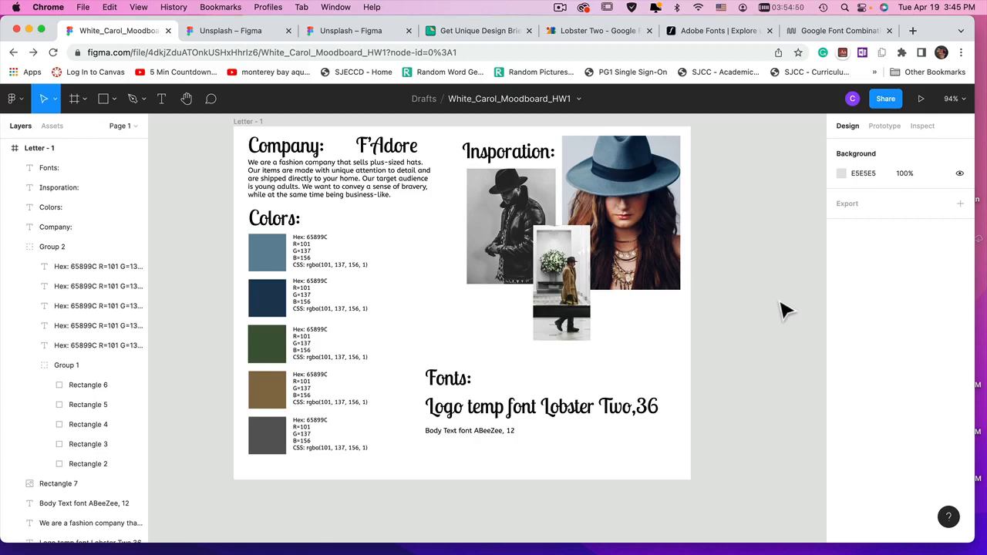
{"action": "left_click", "coordinate": [560, 8]}
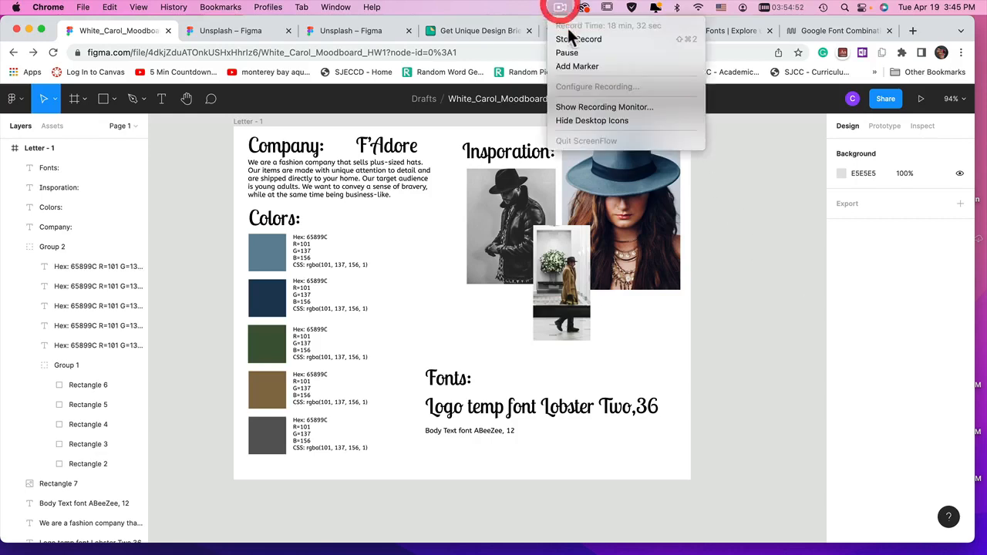